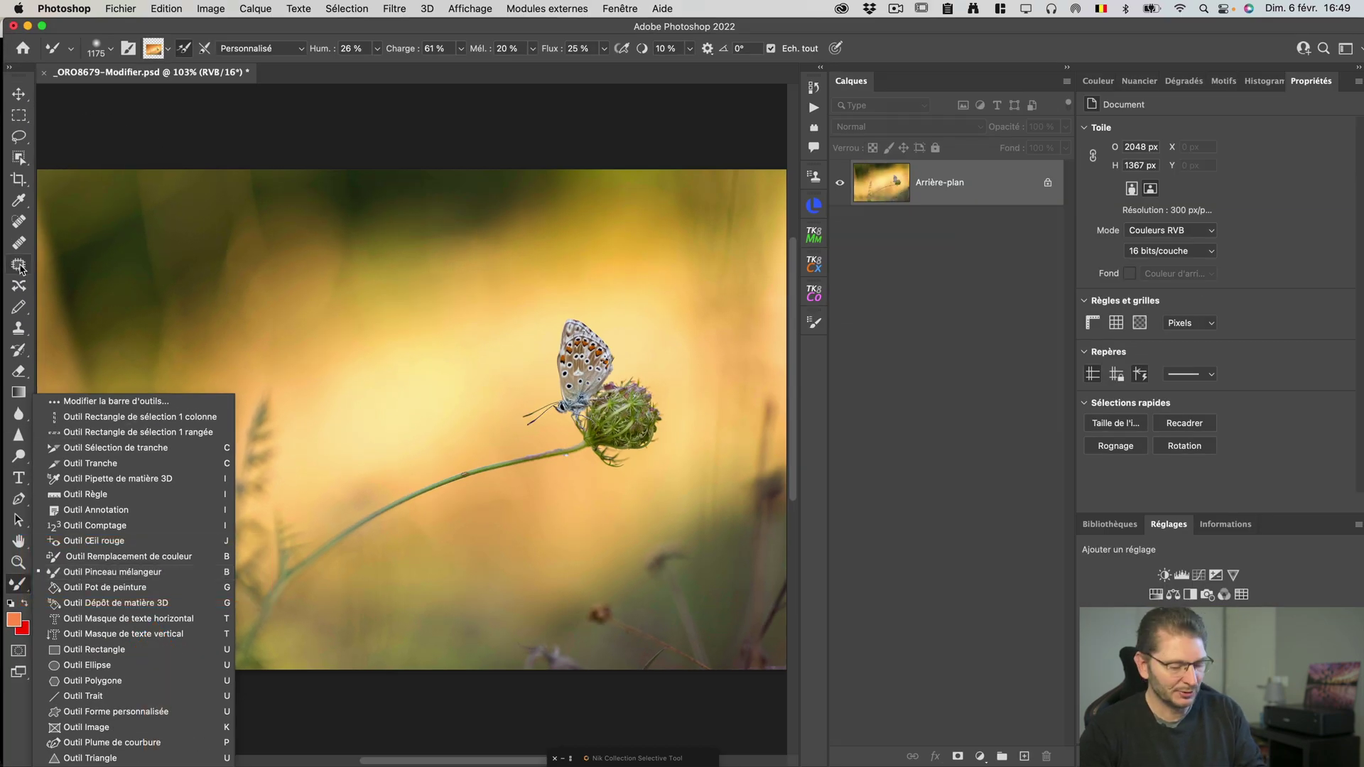
Cycle through the brush tools to the Mixer Brush (Pinceau mélangeur) and clean the brush of its loaded paint
{"action": "key", "text": "Escape"}
{"action": "key", "text": "b"}
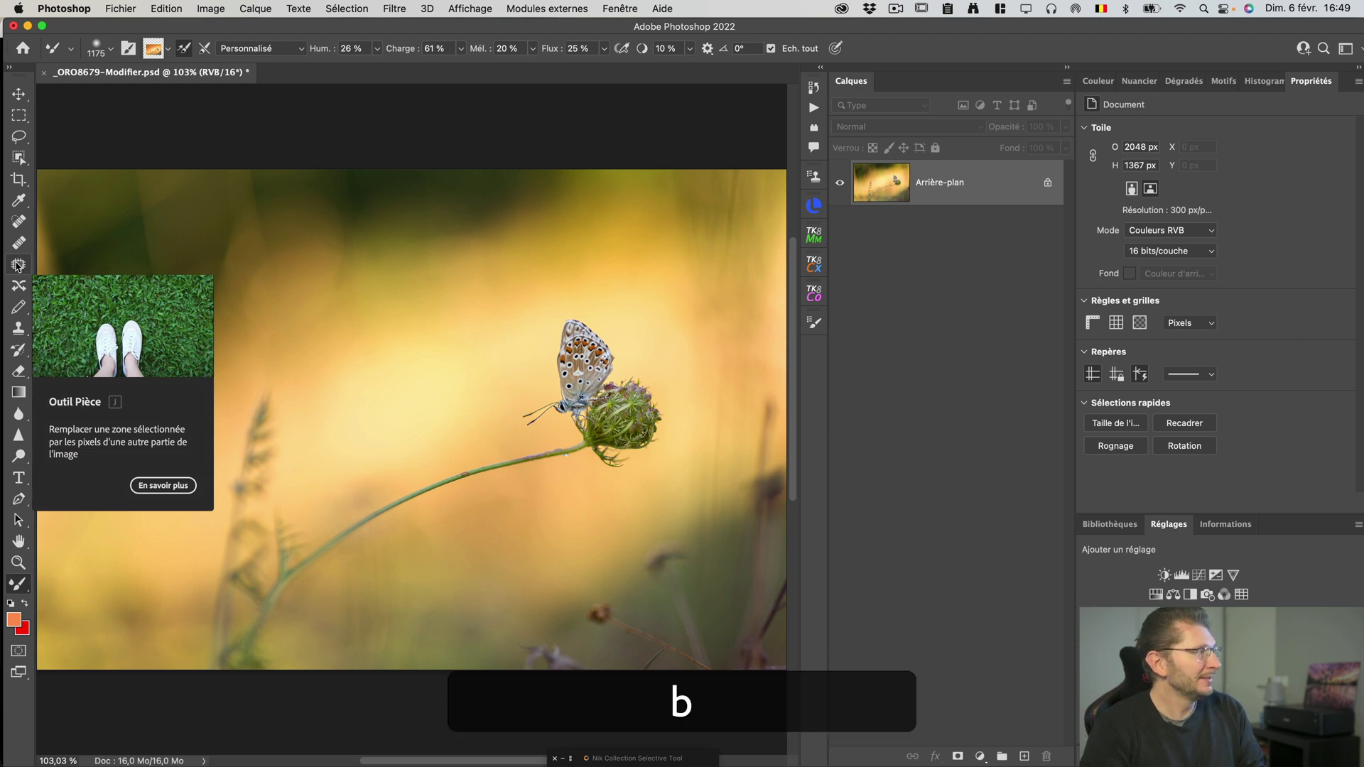
{"action": "key", "text": "shift+b"}
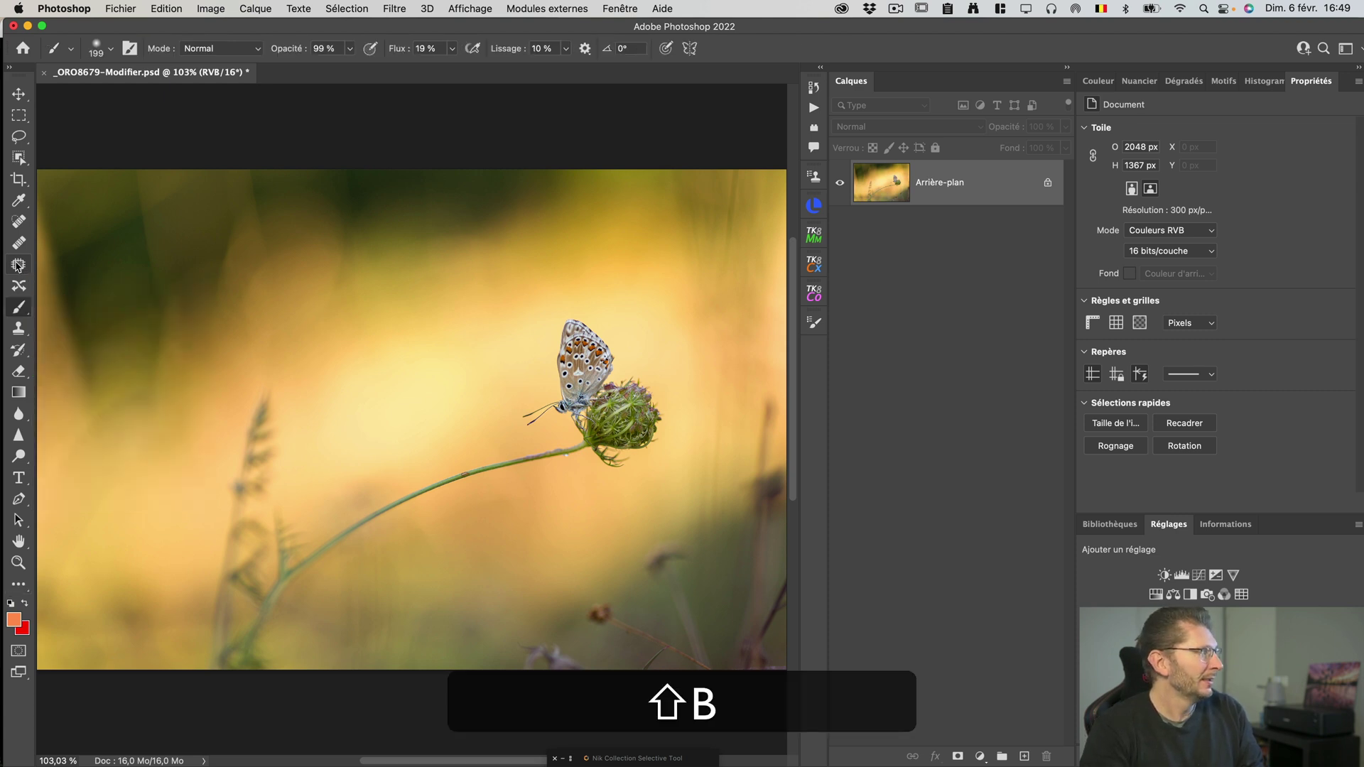
{"action": "key", "text": "shift+b"}
{"action": "key", "text": "shift+b"}
{"action": "key", "text": "shift+b"}
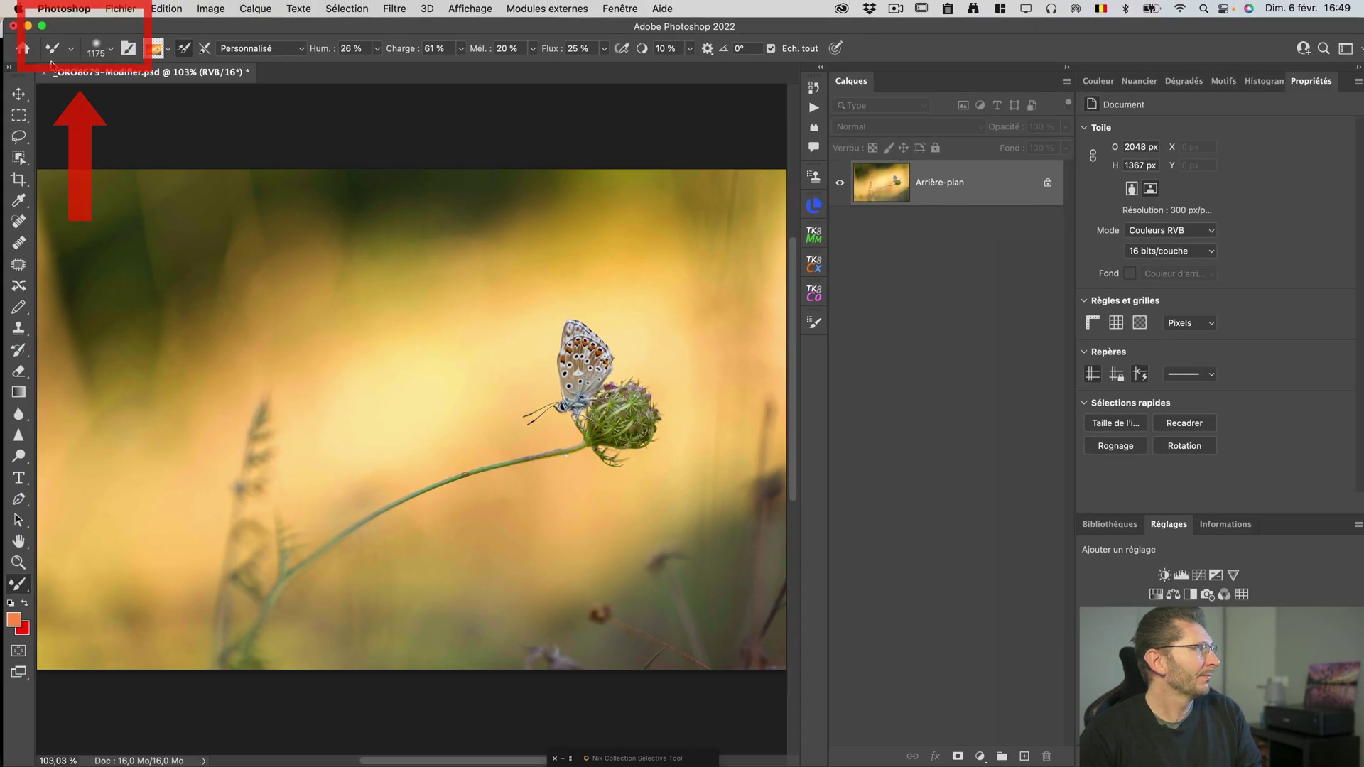
{"action": "left_click", "coordinate": [168, 52]}
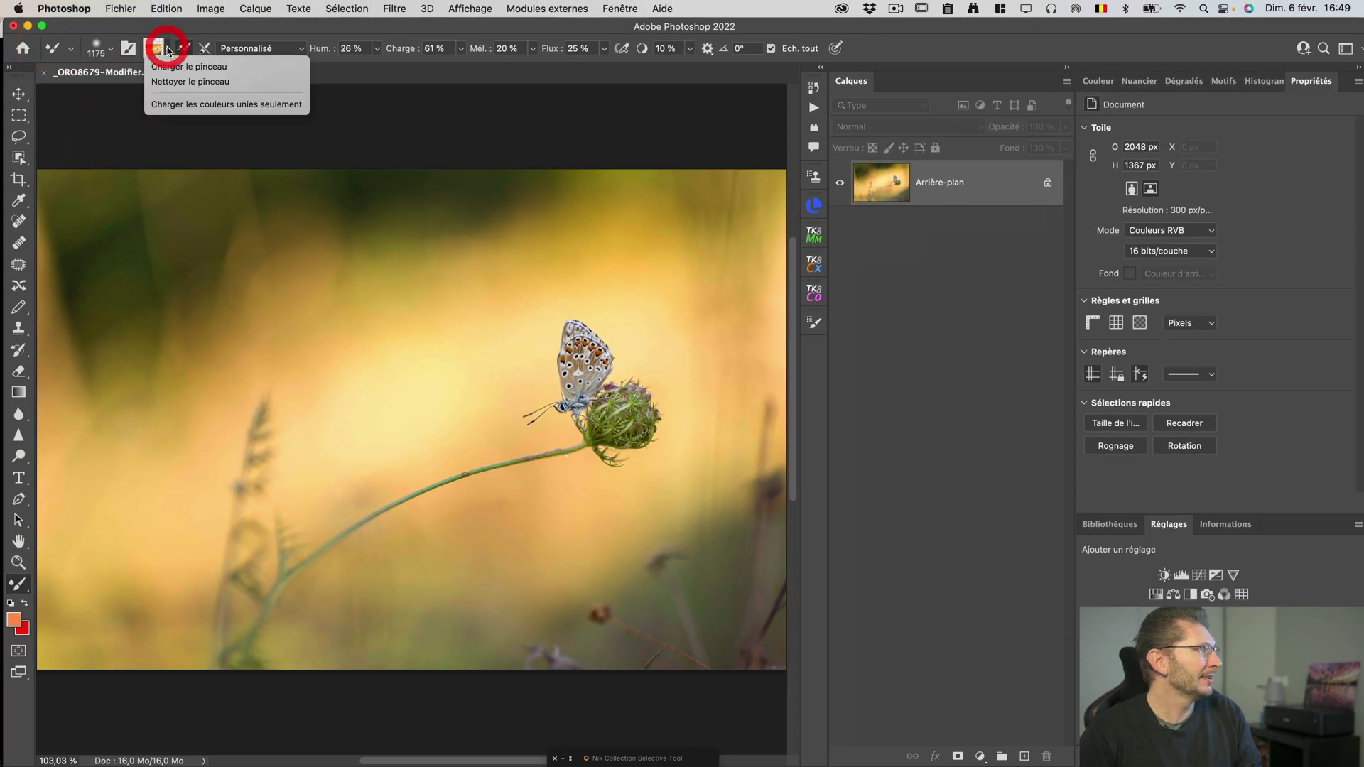
{"action": "left_click", "coordinate": [174, 86]}
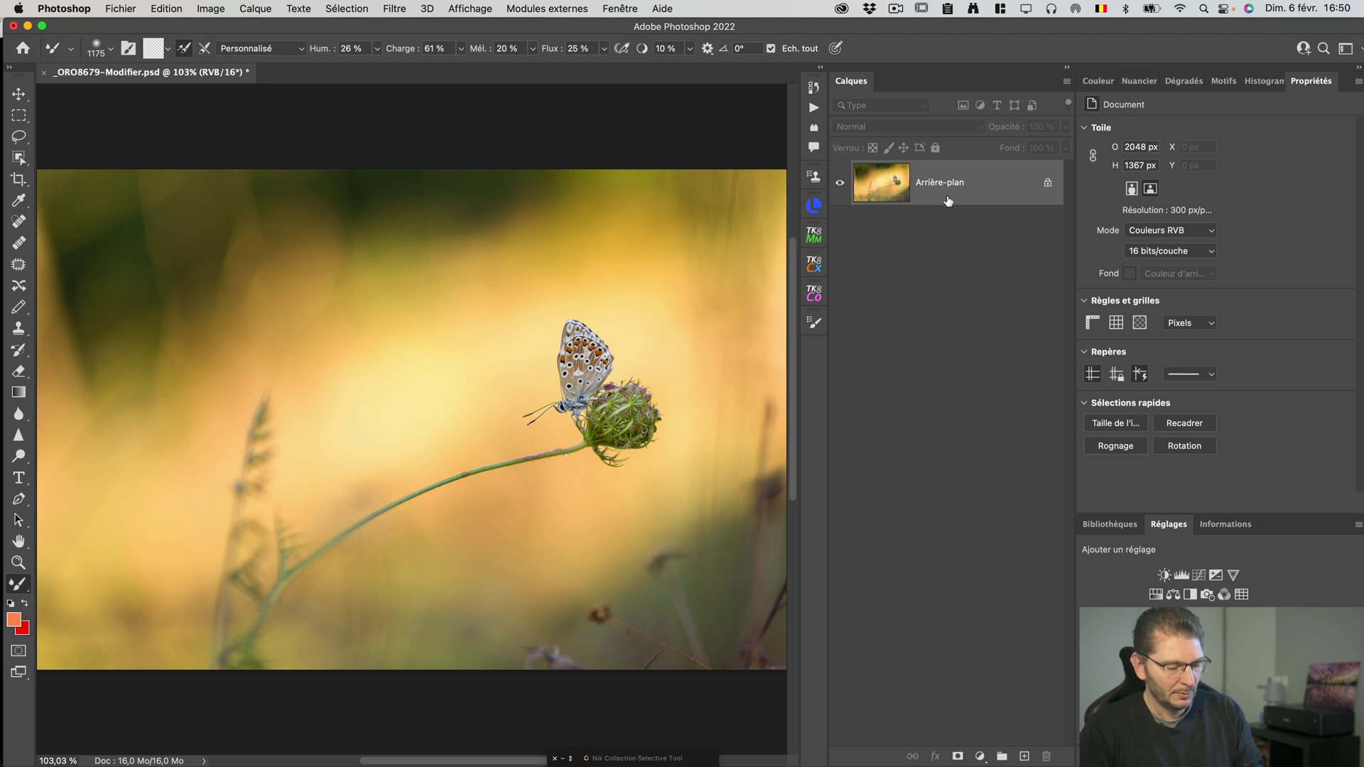
Add a new layer above Arrière-plan, reset the default colors and fill the layer with white
{"action": "key", "text": "alt+shift+super+n"}
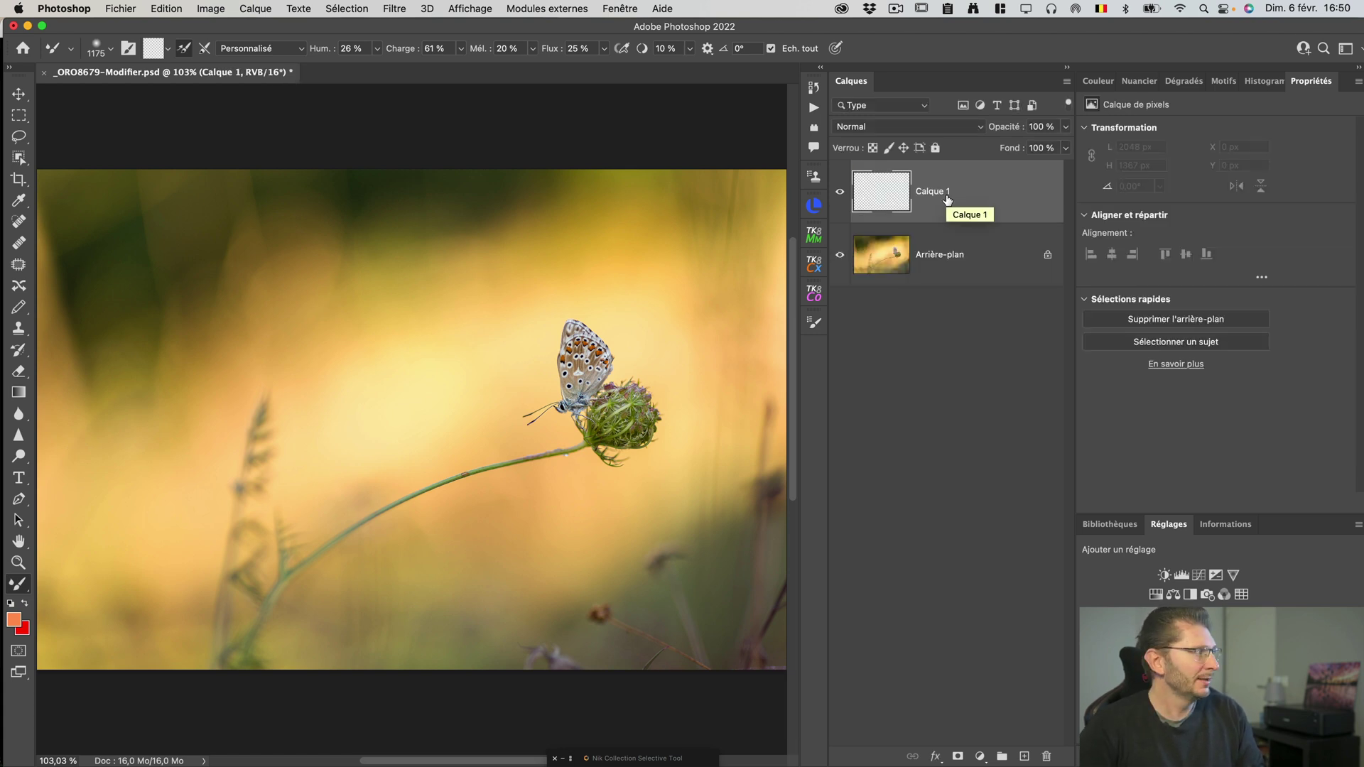
{"action": "key", "text": "d"}
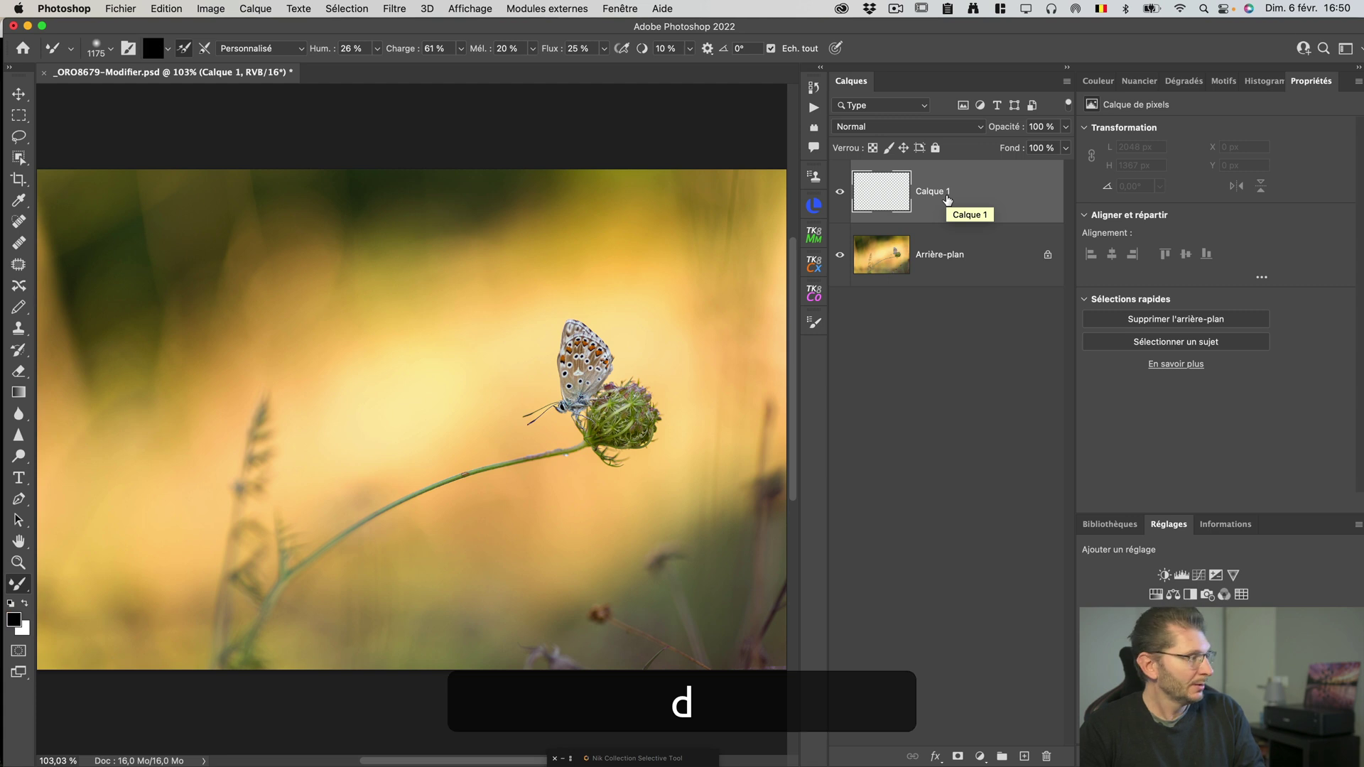
{"action": "key", "text": "super+BackSpace"}
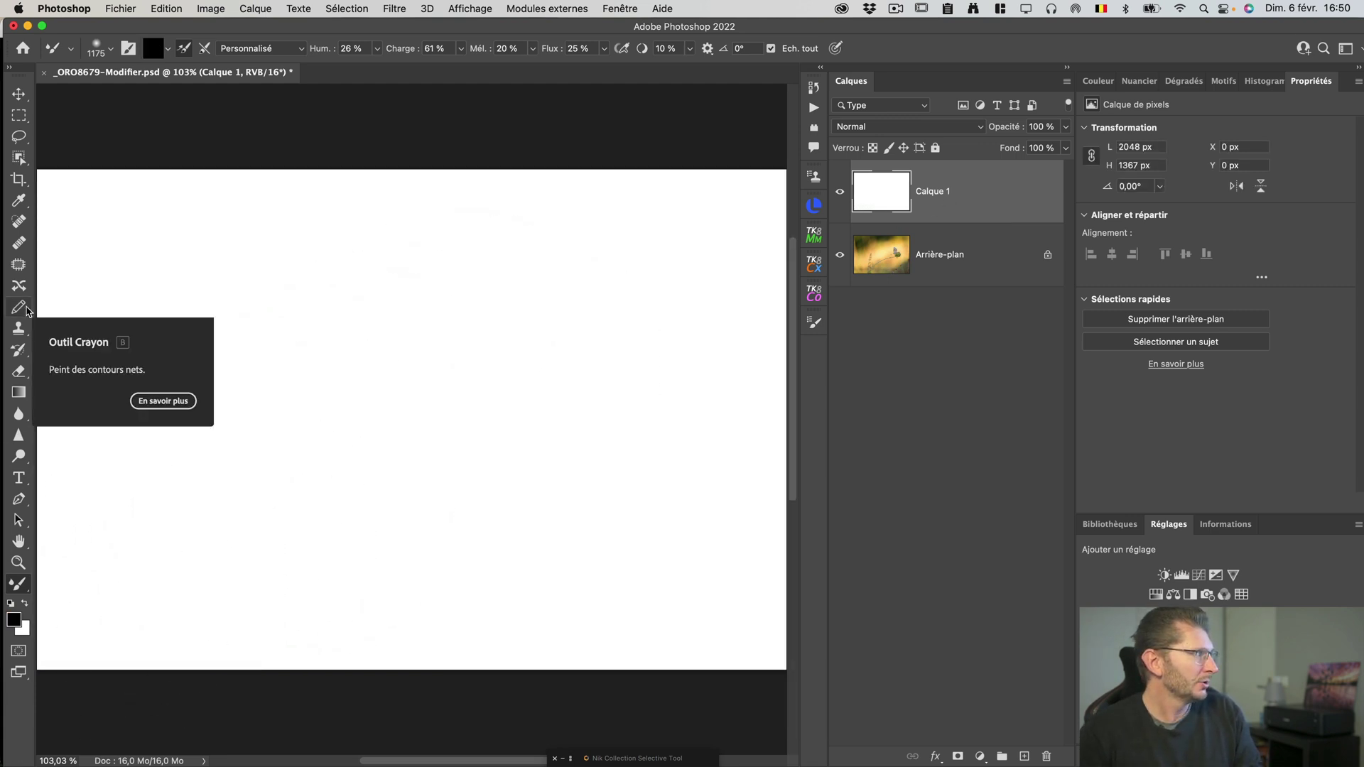
Paint a bright red round spot with the standard Brush tool, left of center on the white layer
{"action": "left_click", "coordinate": [24, 309]}
{"action": "left_click", "coordinate": [24, 309]}
{"action": "left_click", "coordinate": [61, 302]}
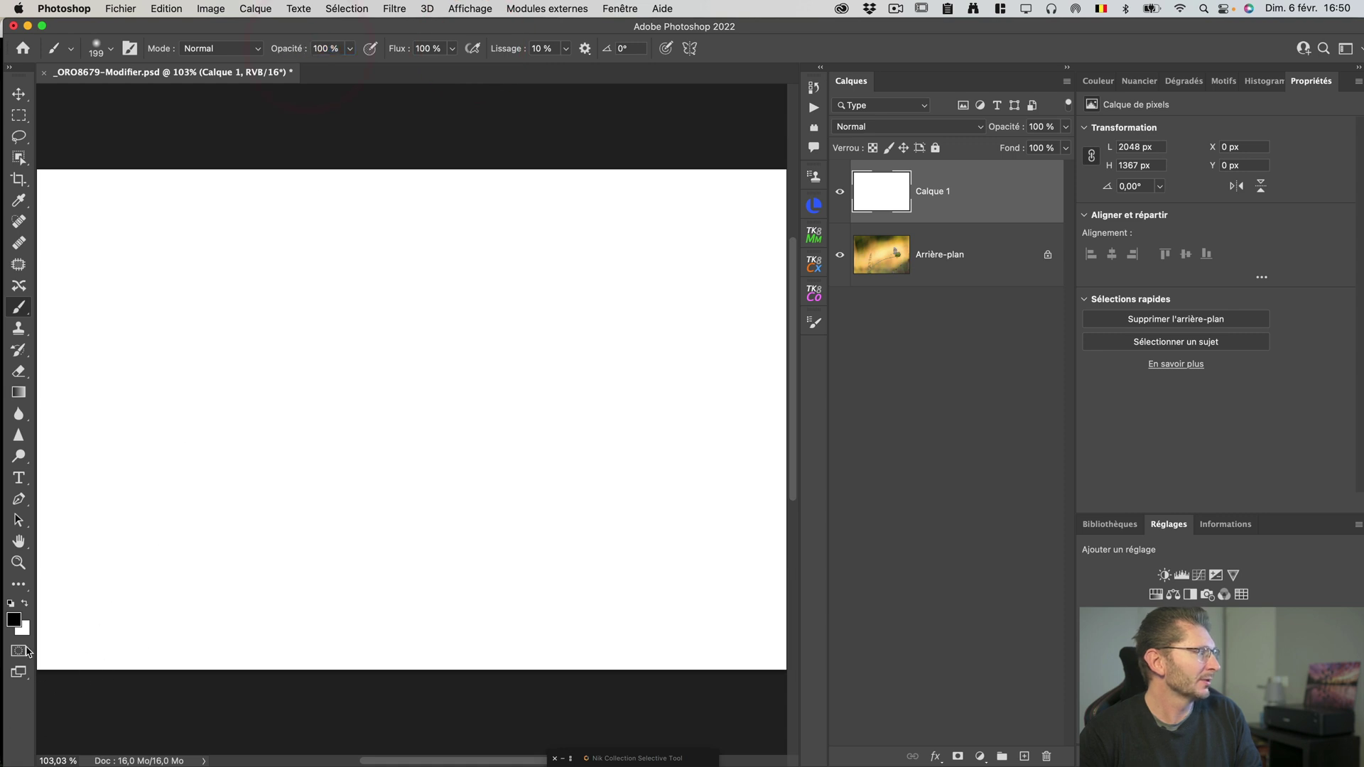
{"action": "left_click", "coordinate": [14, 621]}
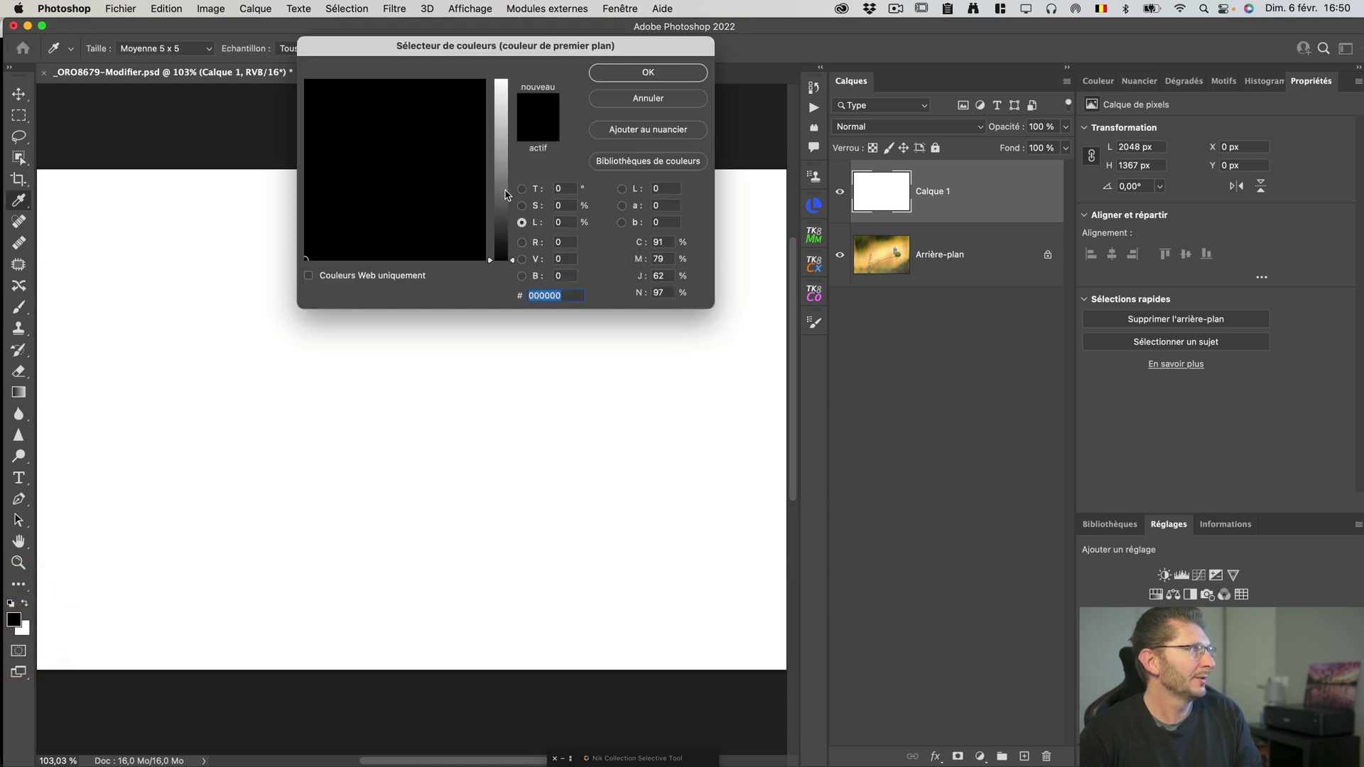
{"action": "left_click", "coordinate": [522, 189]}
{"action": "left_click", "coordinate": [470, 101]}
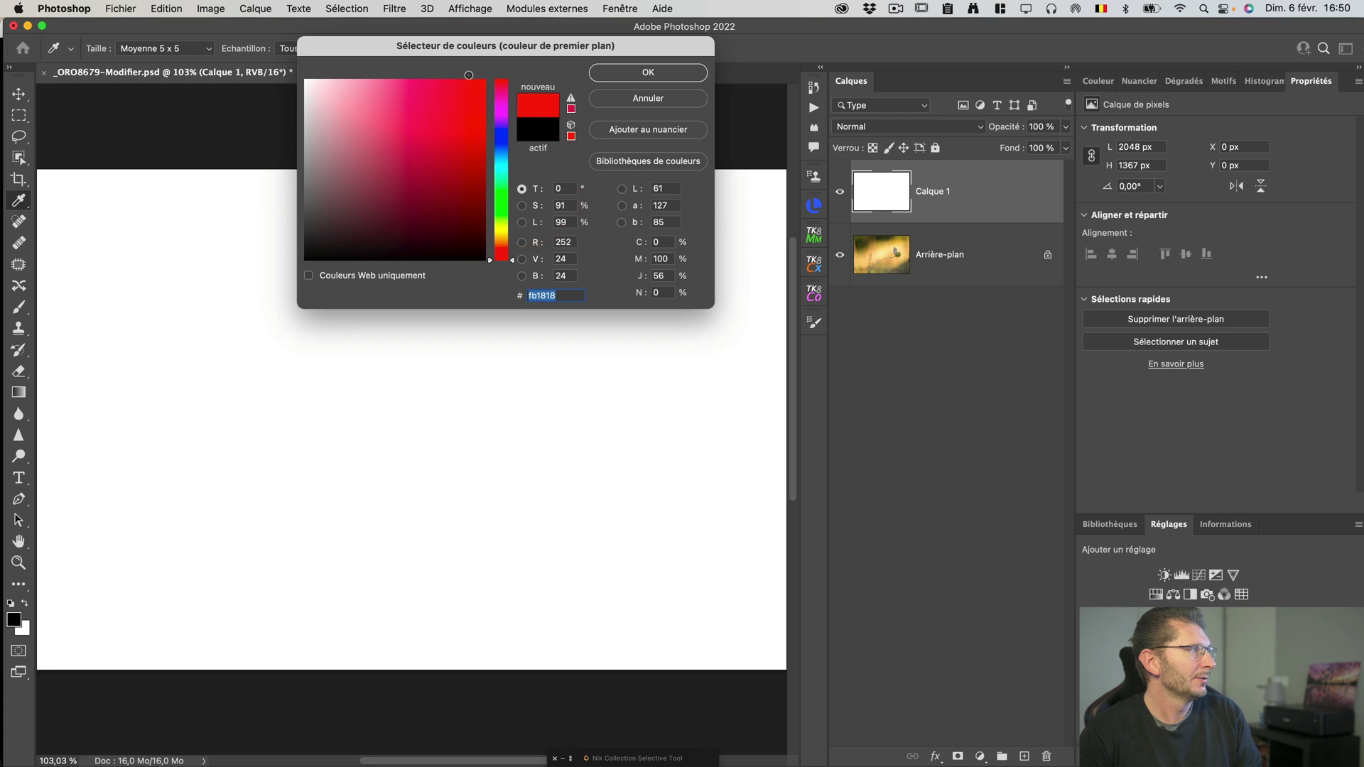
{"action": "left_click", "coordinate": [648, 73]}
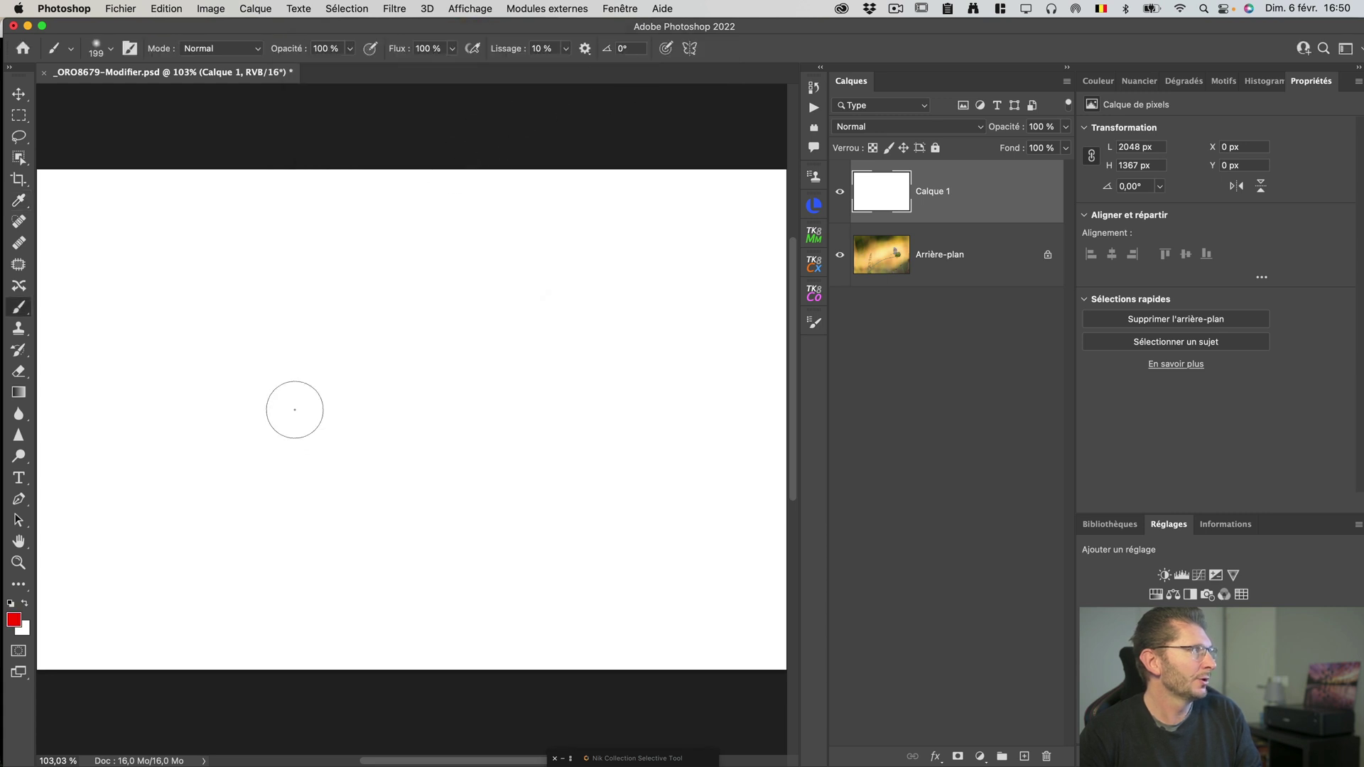
{"action": "key", "text": "ctrl+alt"}
{"action": "mouse_move", "coordinate": [298, 404]}
{"action": "left_mouse_down"}
{"action": "mouse_move", "coordinate": [286, 619]}
{"action": "mouse_move", "coordinate": [312, 597]}
{"action": "mouse_move", "coordinate": [299, 410]}
{"action": "left_mouse_up"}
{"action": "left_click", "coordinate": [308, 398]}
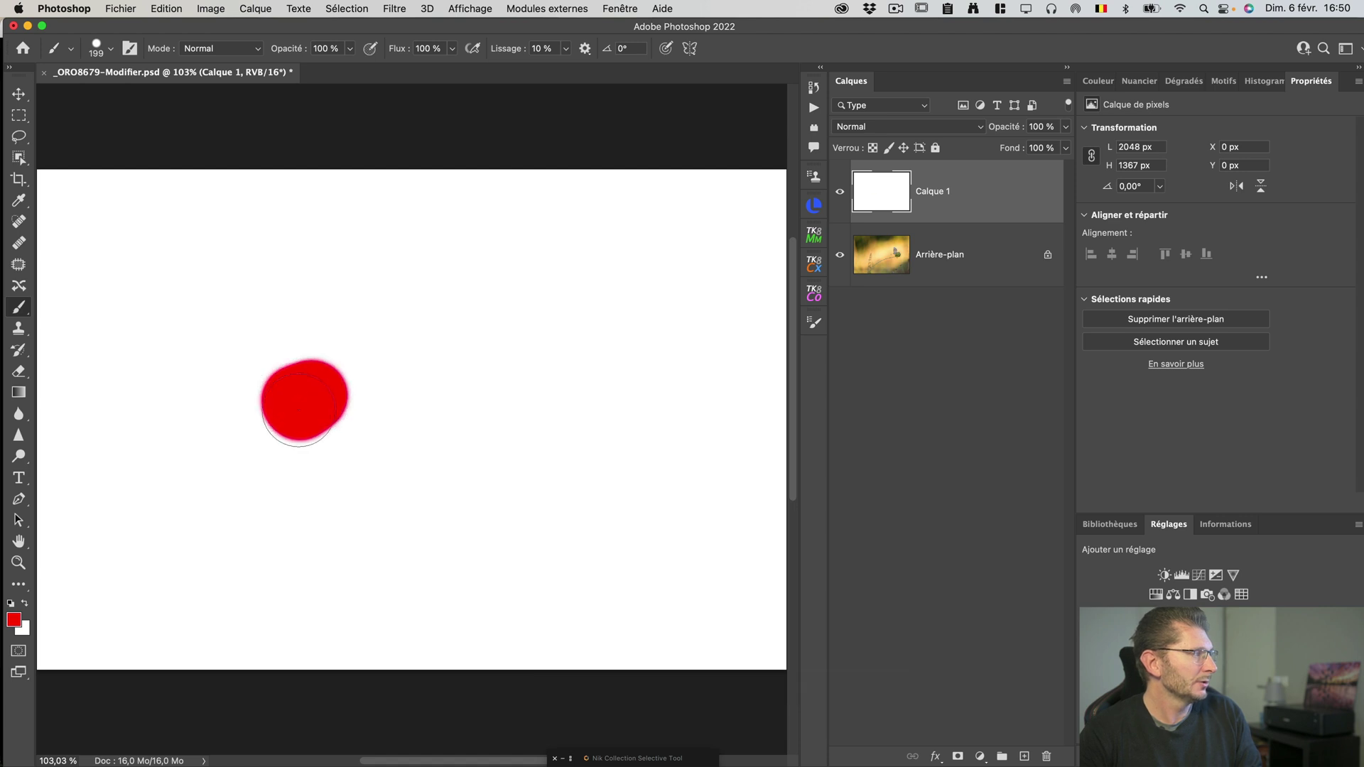
Paint a bright green round spot of similar size just to the right of the red one
{"action": "left_click", "coordinate": [25, 604]}
{"action": "left_click", "coordinate": [14, 620]}
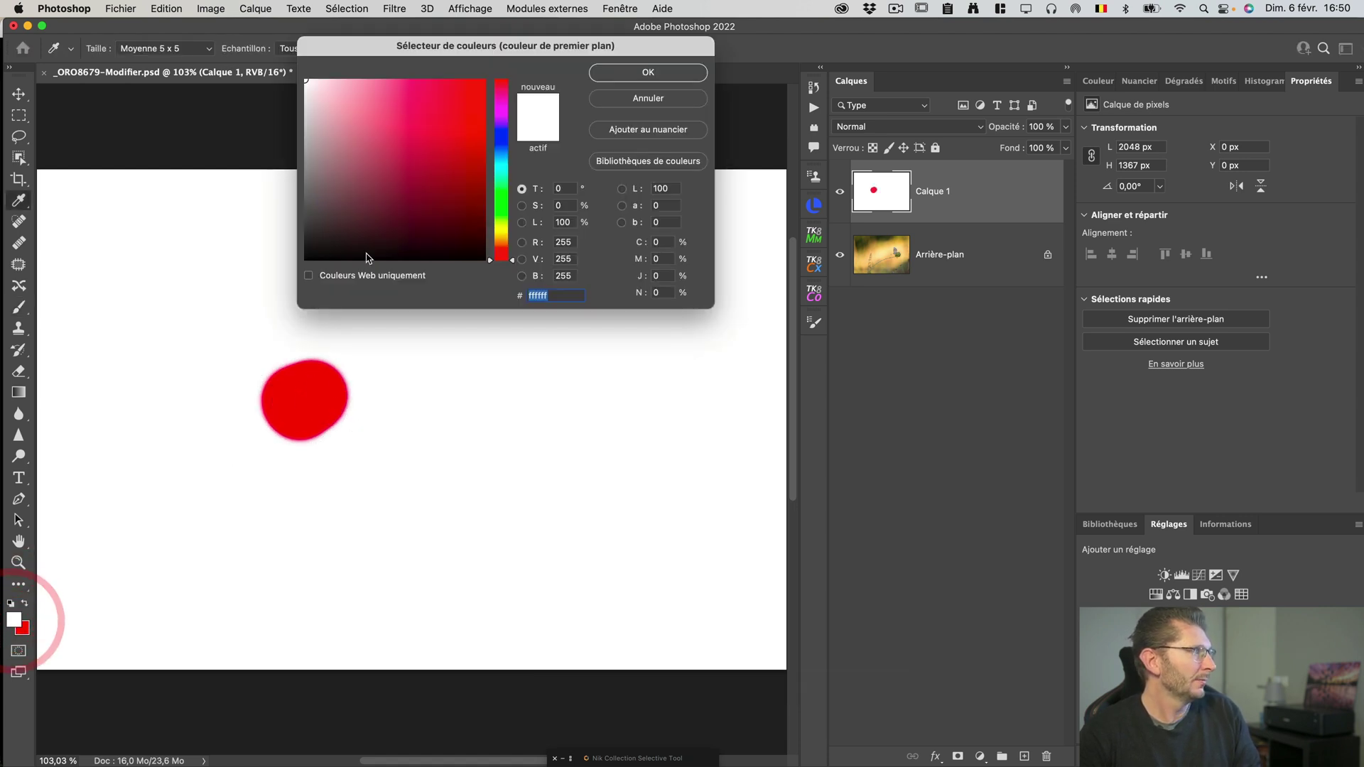
{"action": "left_click", "coordinate": [502, 206]}
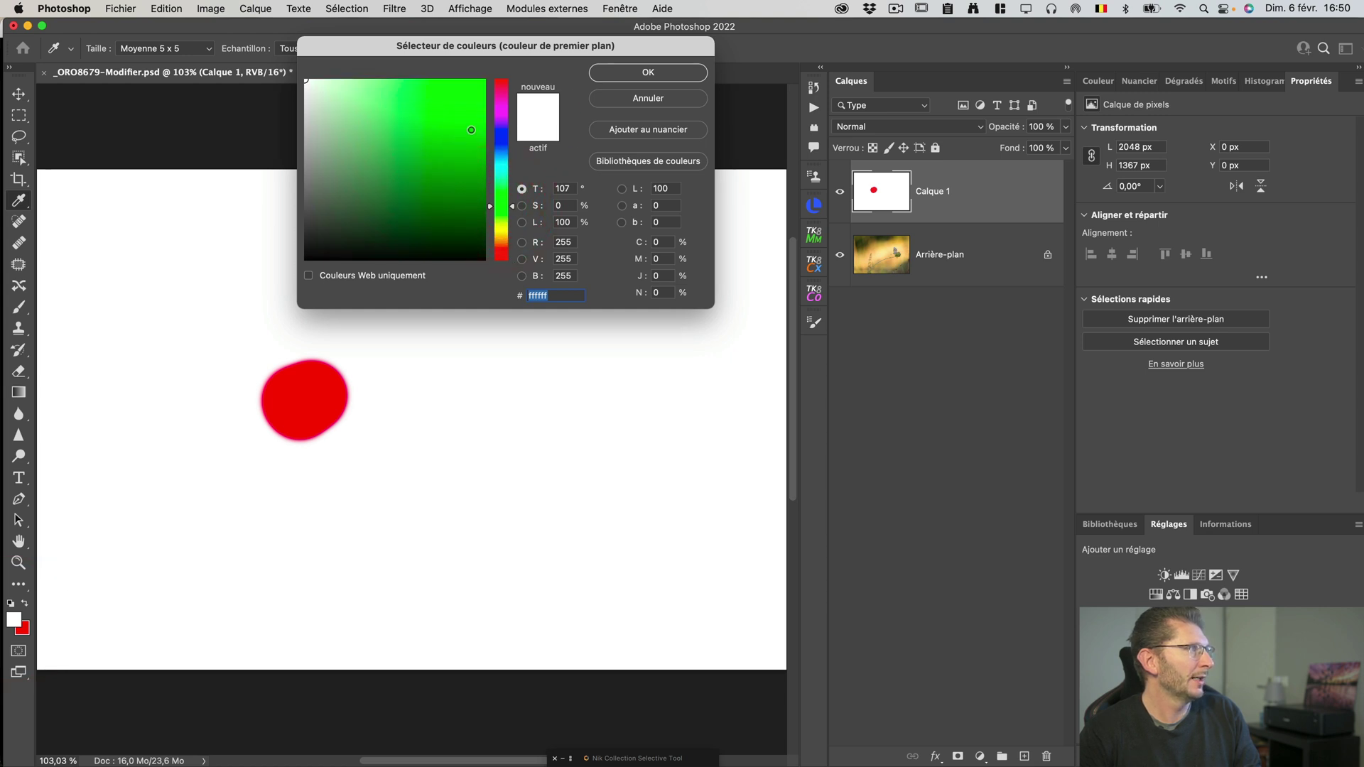
{"action": "left_click", "coordinate": [484, 122]}
{"action": "left_click", "coordinate": [643, 73]}
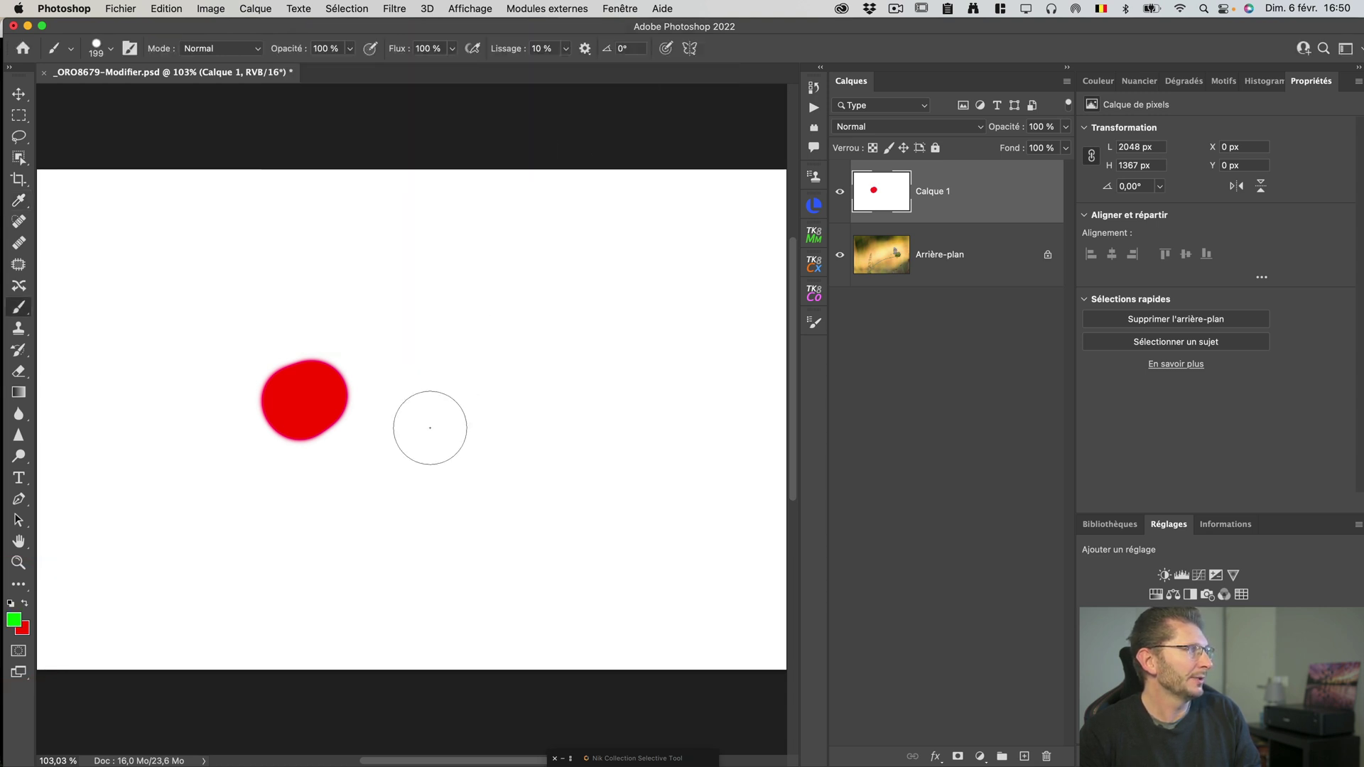
{"action": "mouse_move", "coordinate": [446, 395]}
{"action": "left_mouse_down"}
{"action": "mouse_move", "coordinate": [441, 405]}
{"action": "mouse_move", "coordinate": [455, 388]}
{"action": "left_mouse_up"}
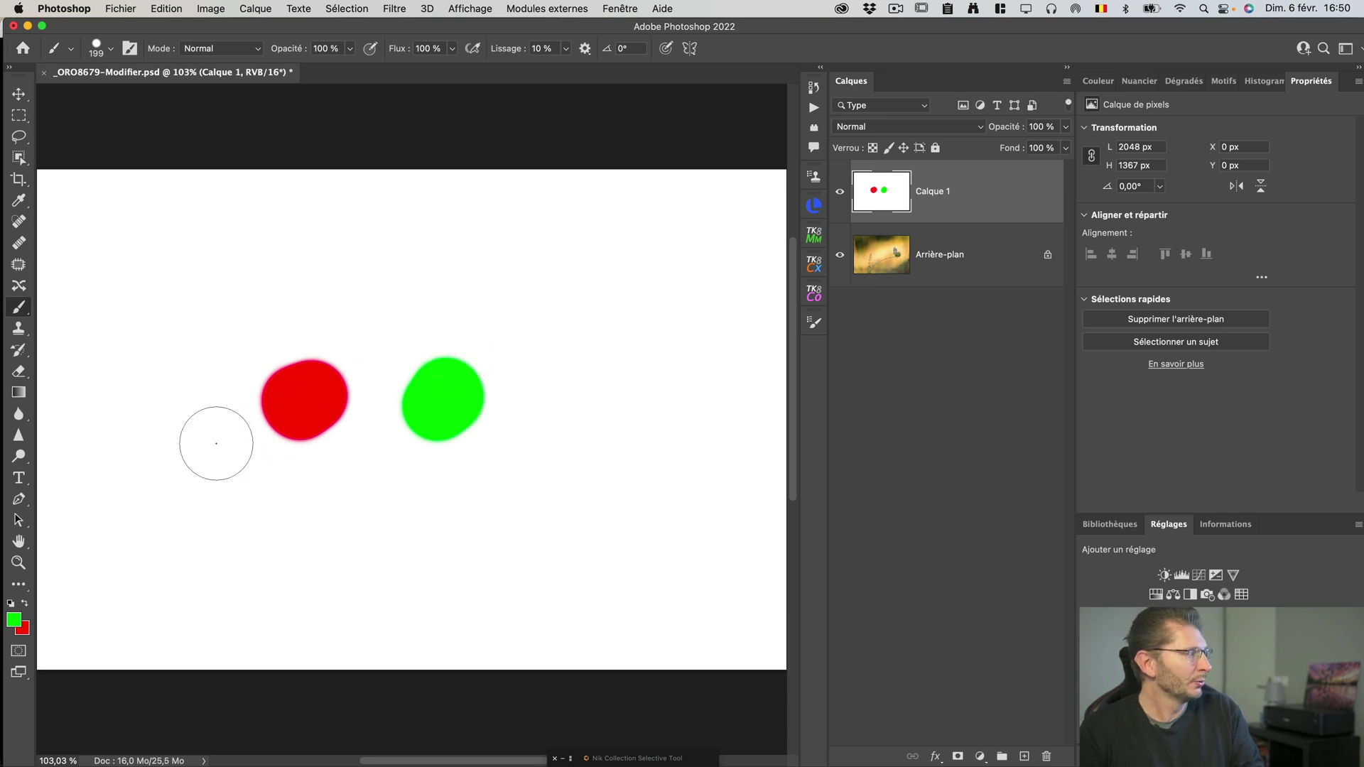
Switch from the standard Brush back to the Mixer Brush tool
{"action": "key", "text": "b"}
{"action": "key", "text": "shift+b"}
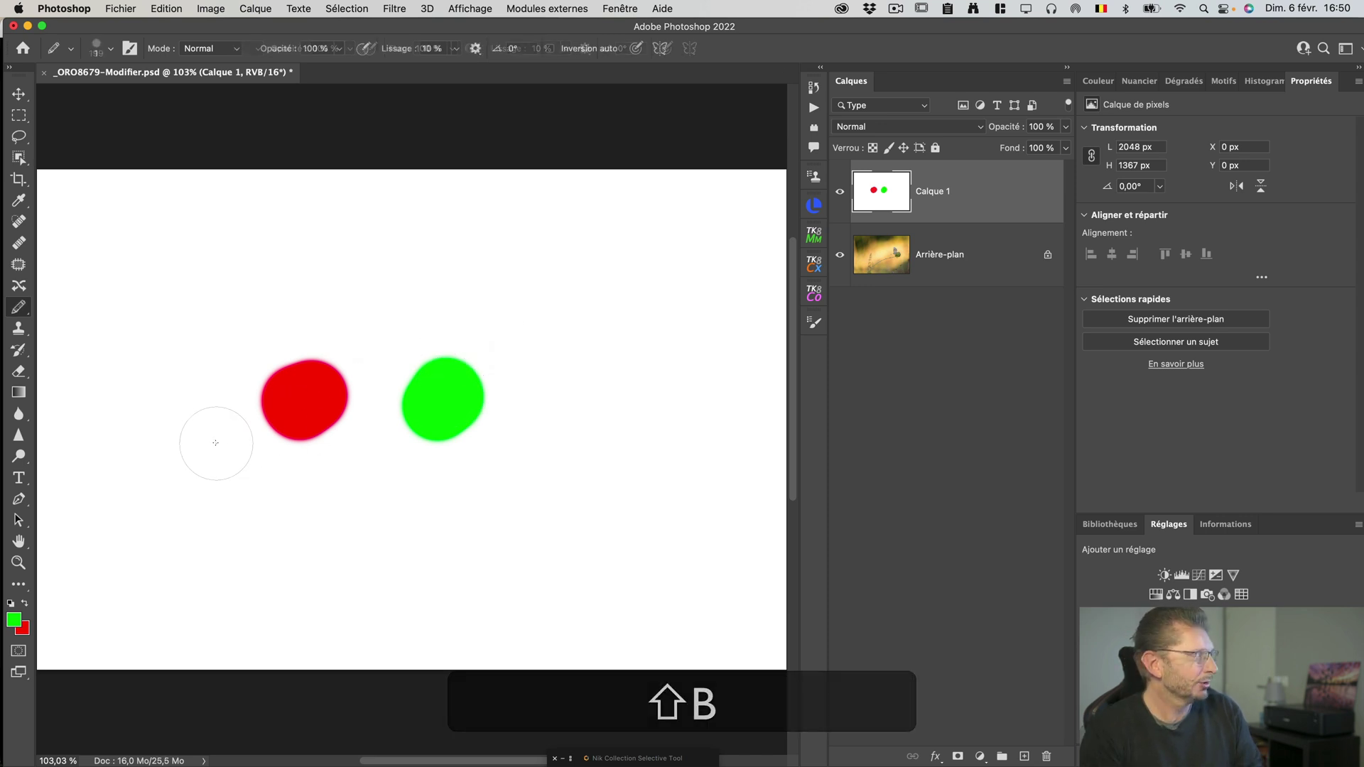
{"action": "key", "text": "shift+b"}
{"action": "key", "text": "shift+b"}
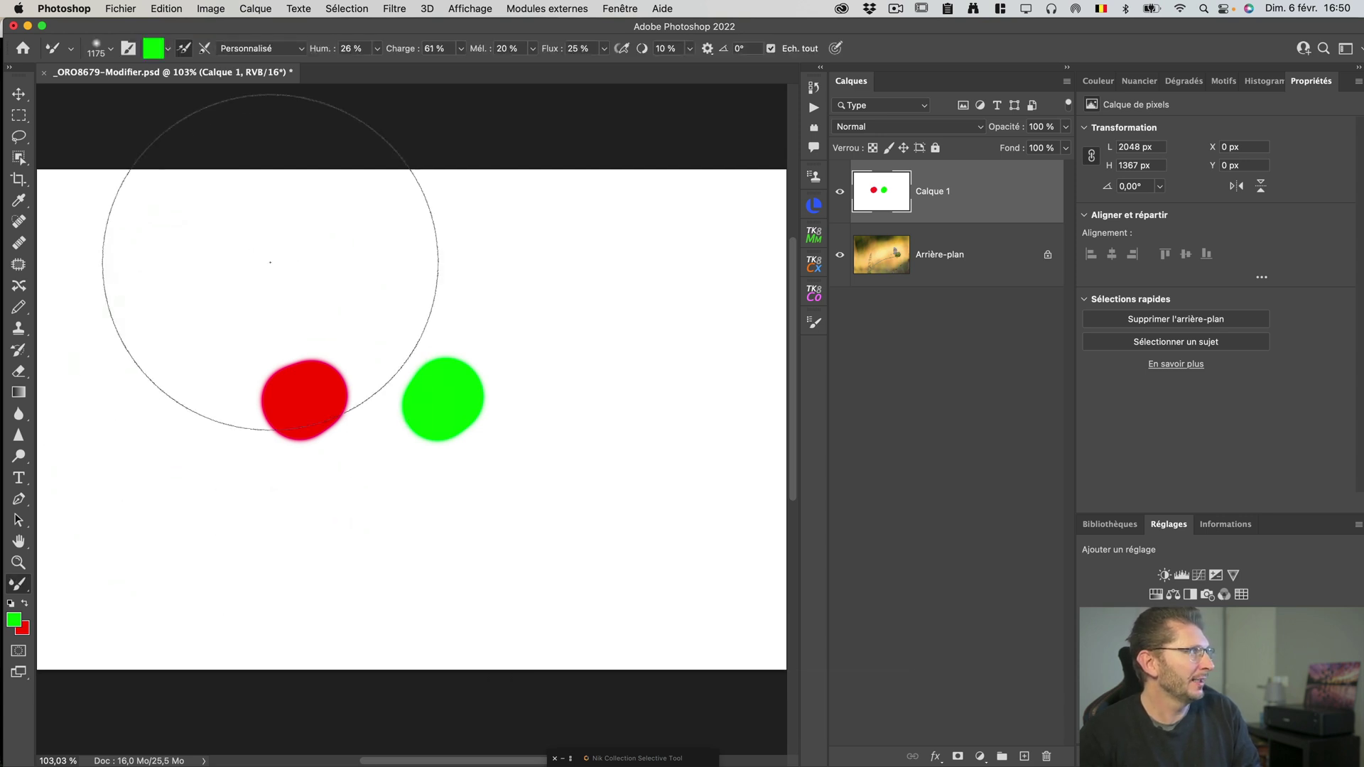
Look over the Mixer Brush's preset picker and its detailed brush settings, then close them
{"action": "left_click", "coordinate": [112, 54], "text": "ctrl"}
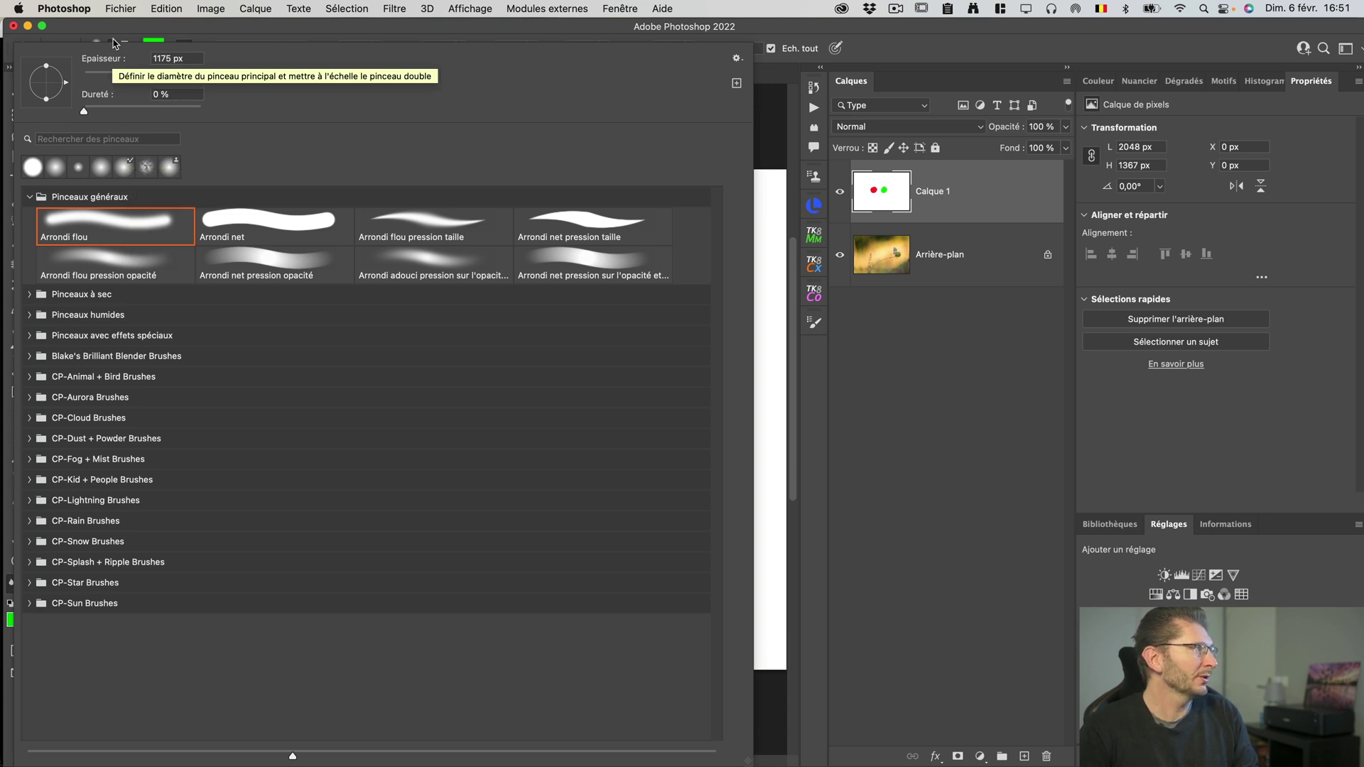
{"action": "left_click", "coordinate": [111, 33]}
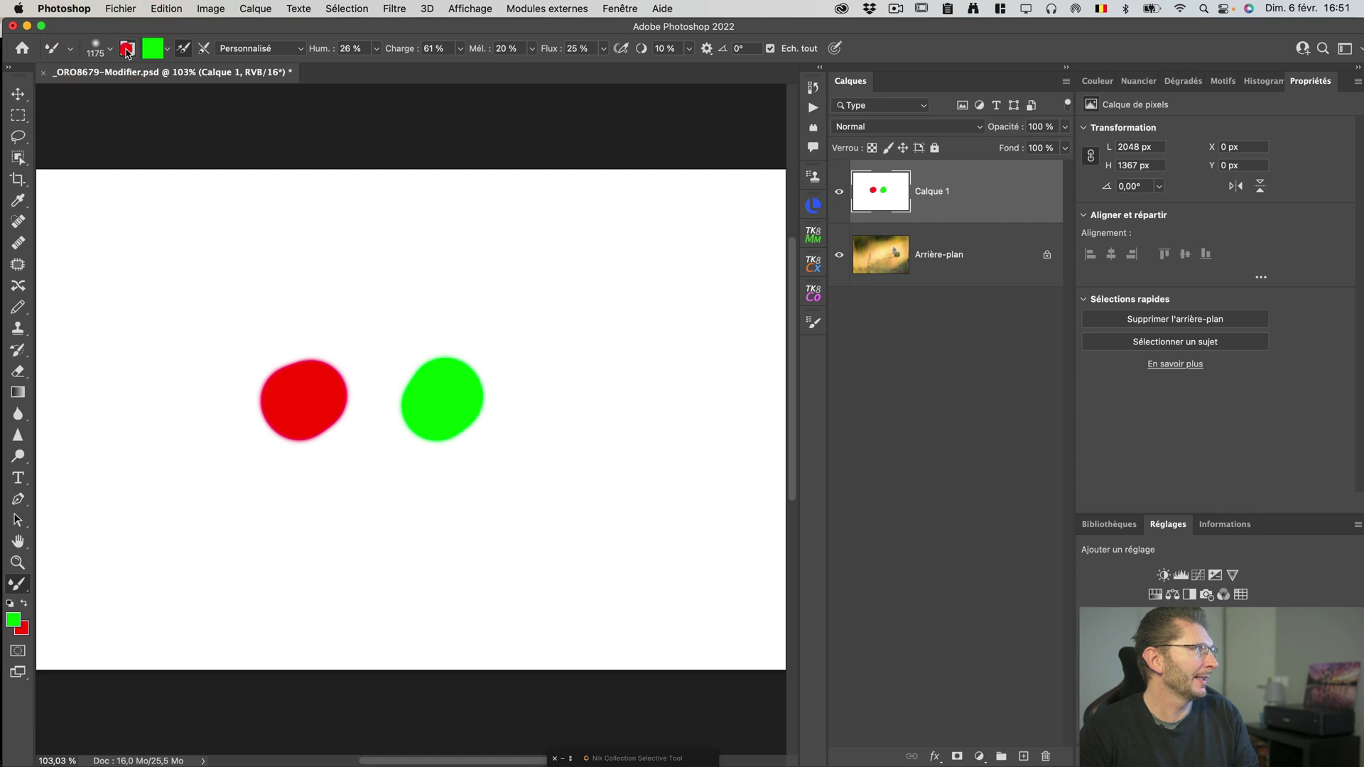
{"action": "left_click", "coordinate": [127, 49]}
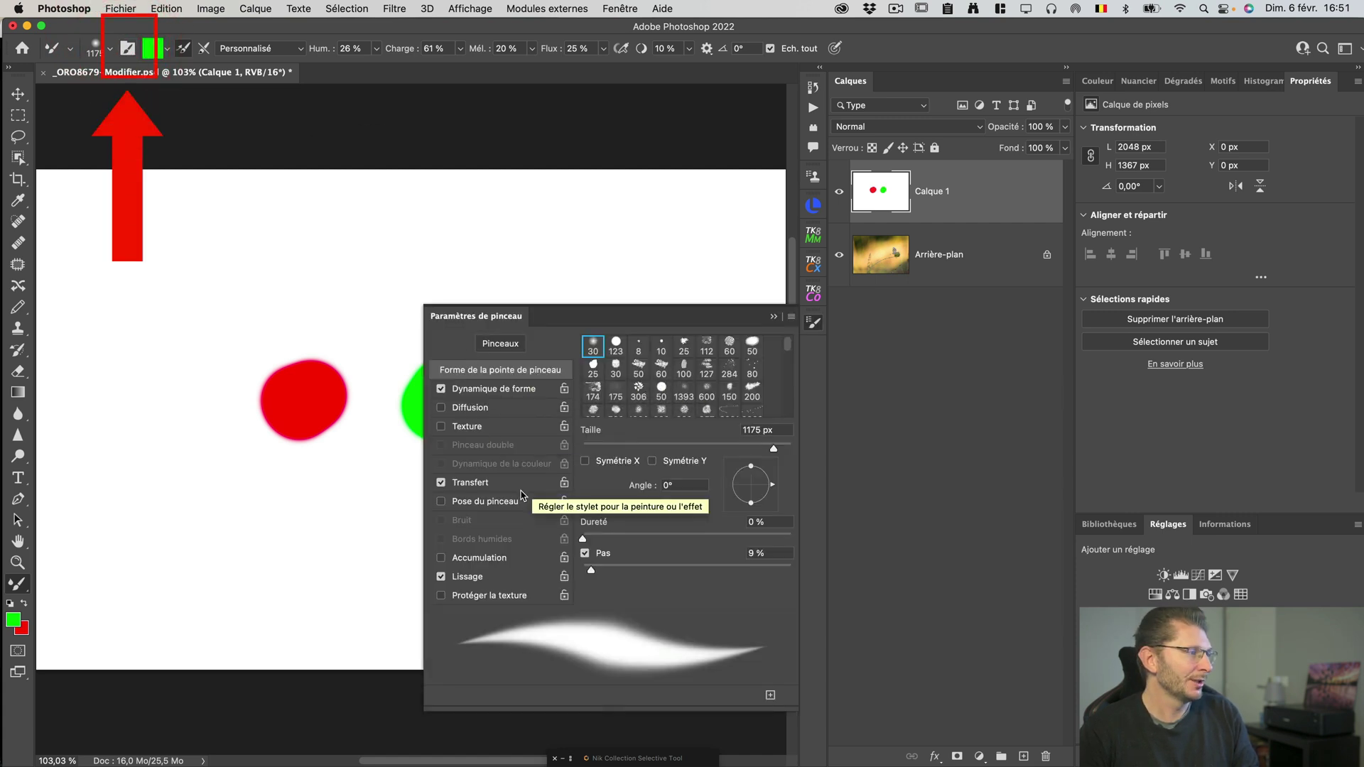
{"action": "left_click", "coordinate": [773, 316]}
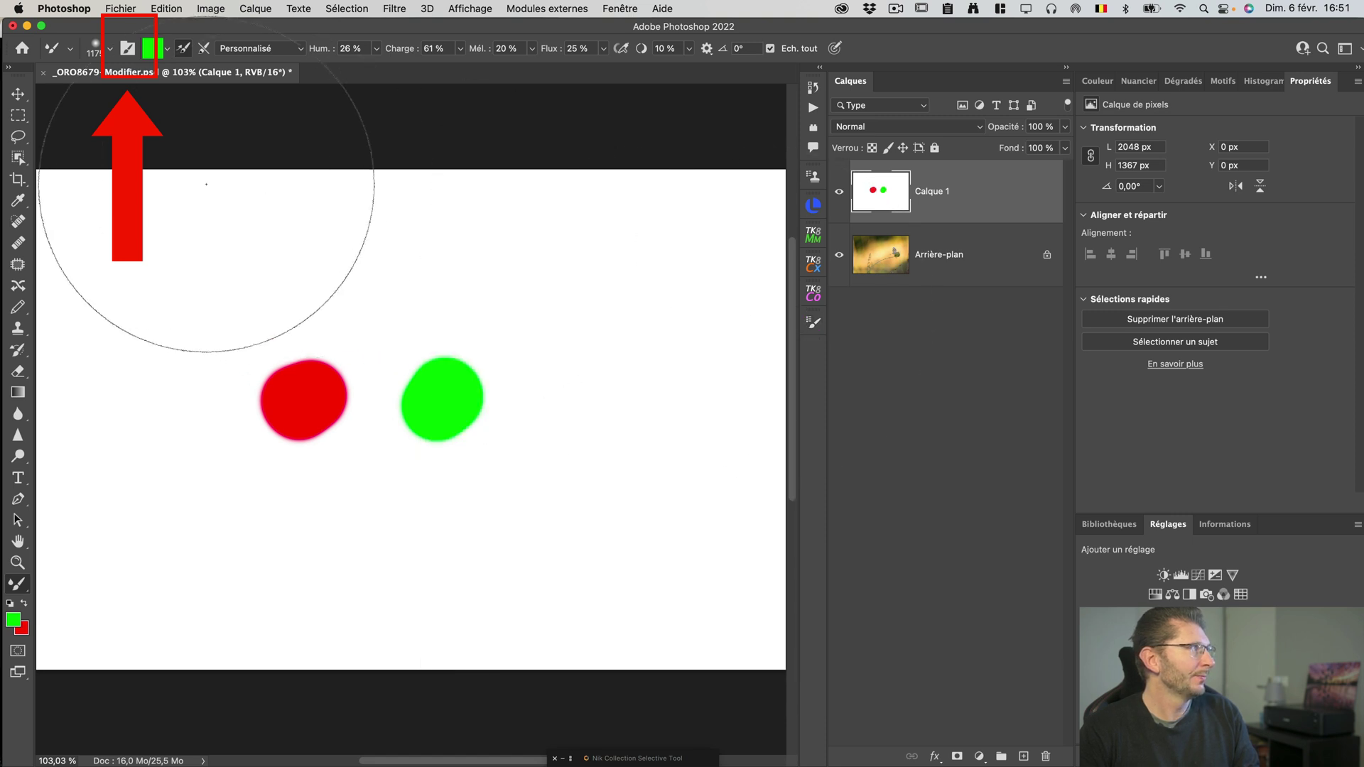
Clean the mixer brush and reload it with the green foreground color, with its size reduced to 367 px
{"action": "left_click", "coordinate": [168, 52]}
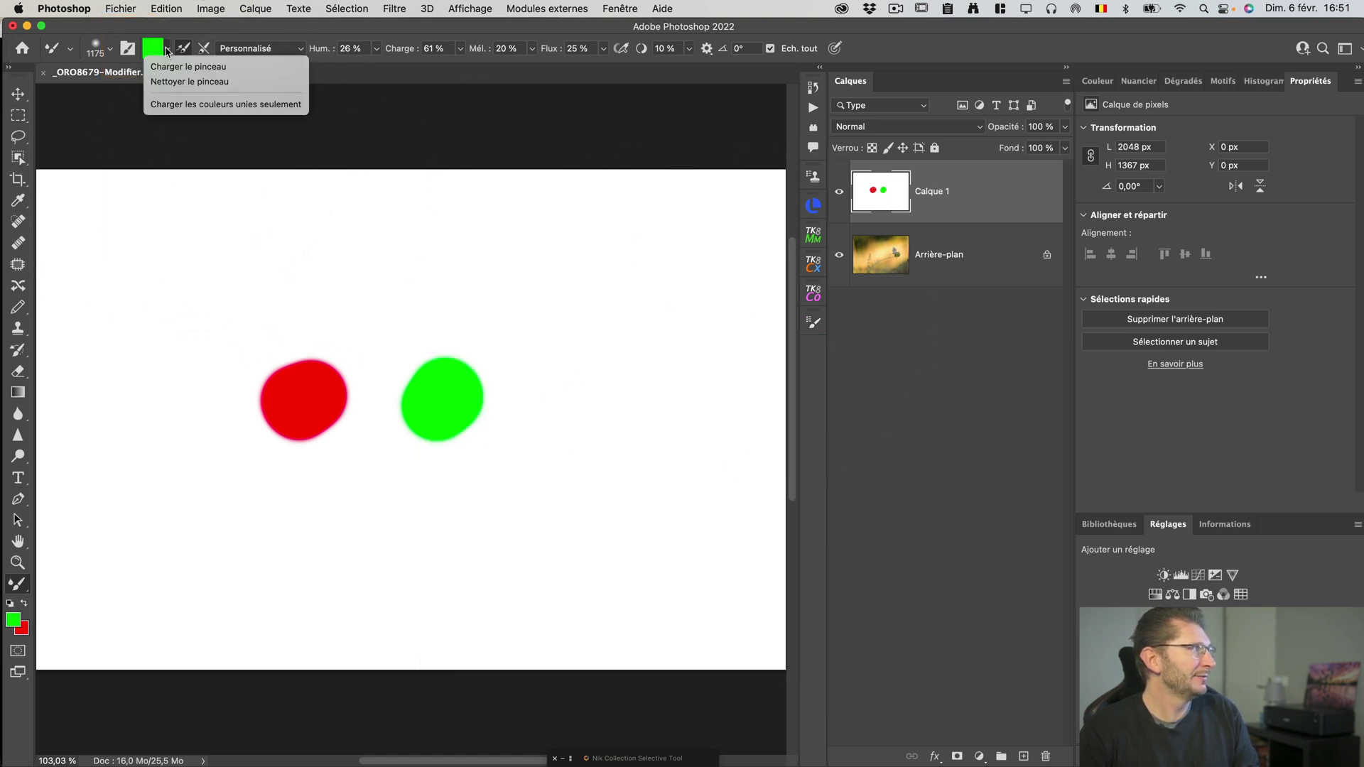
{"action": "left_click", "coordinate": [174, 83]}
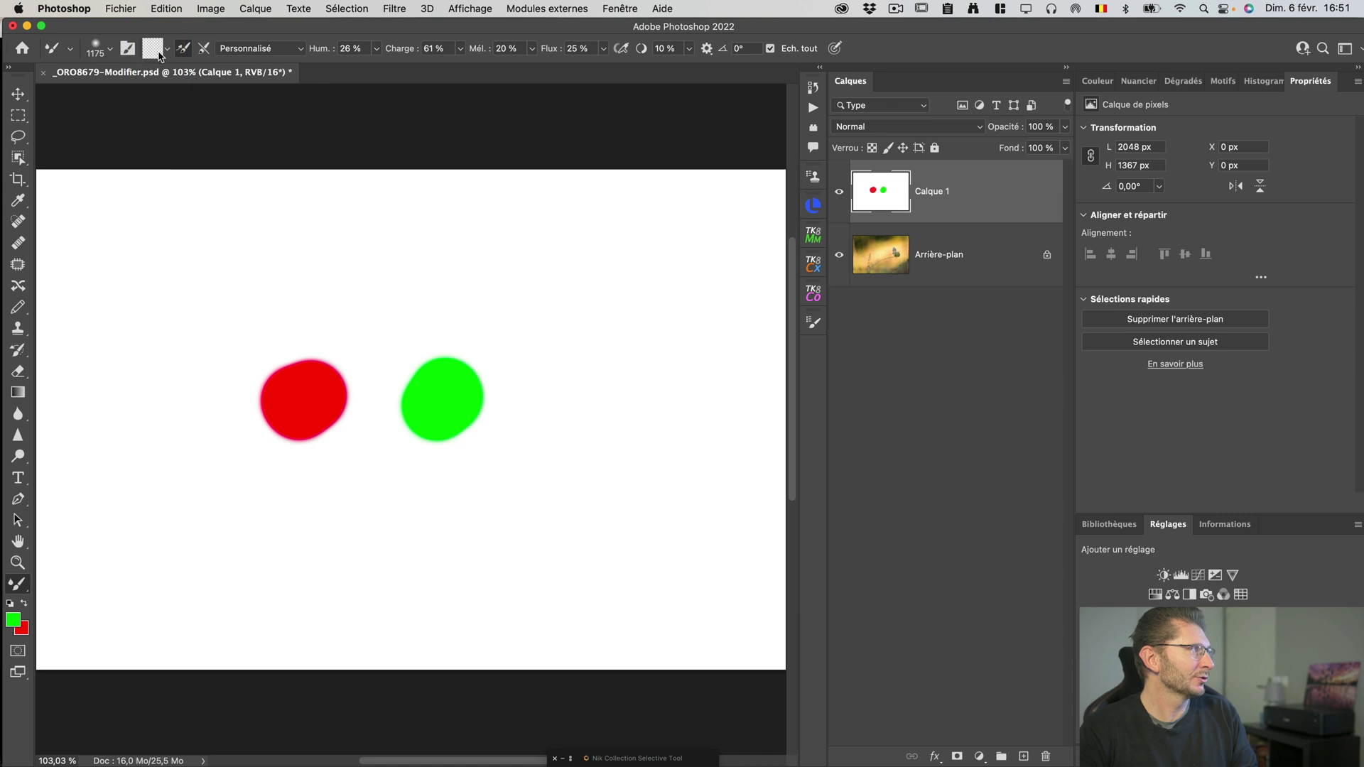
{"action": "left_click", "coordinate": [165, 51]}
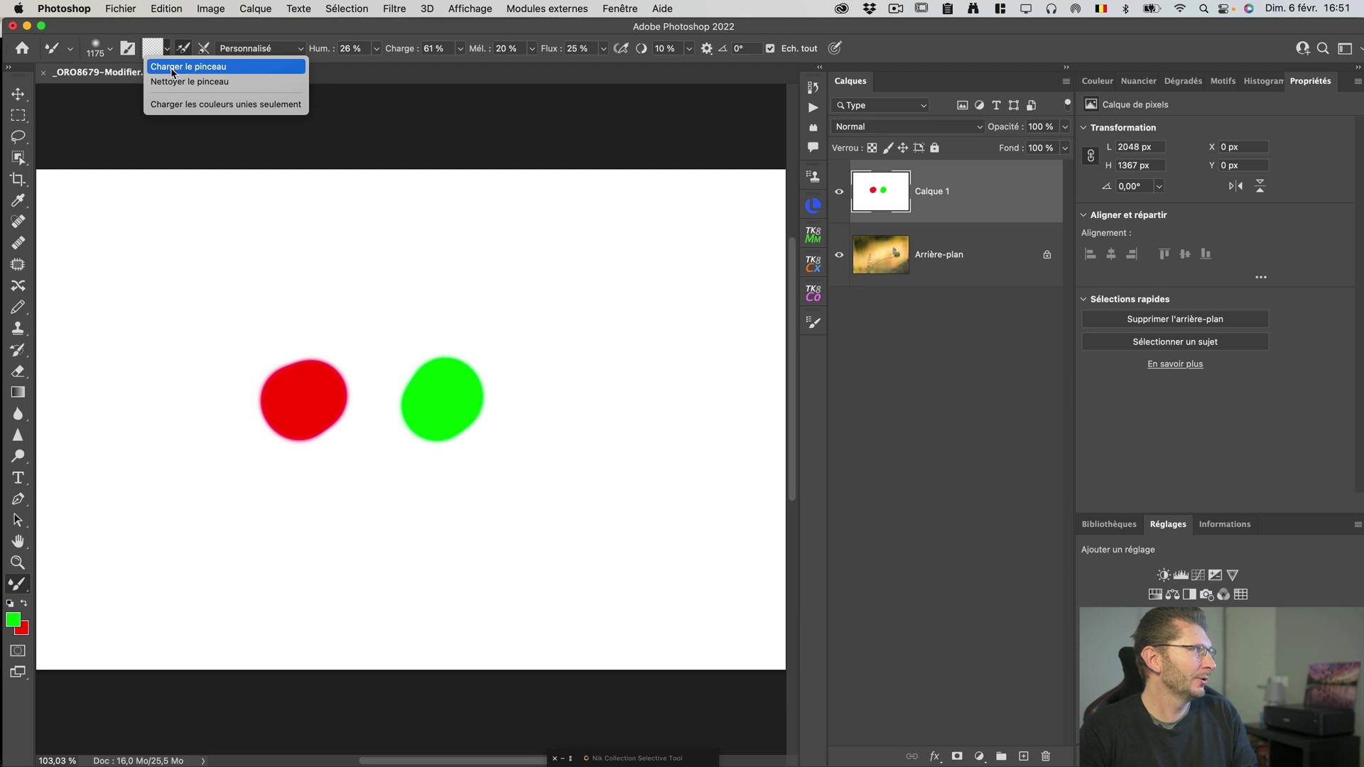
{"action": "left_click", "coordinate": [173, 67]}
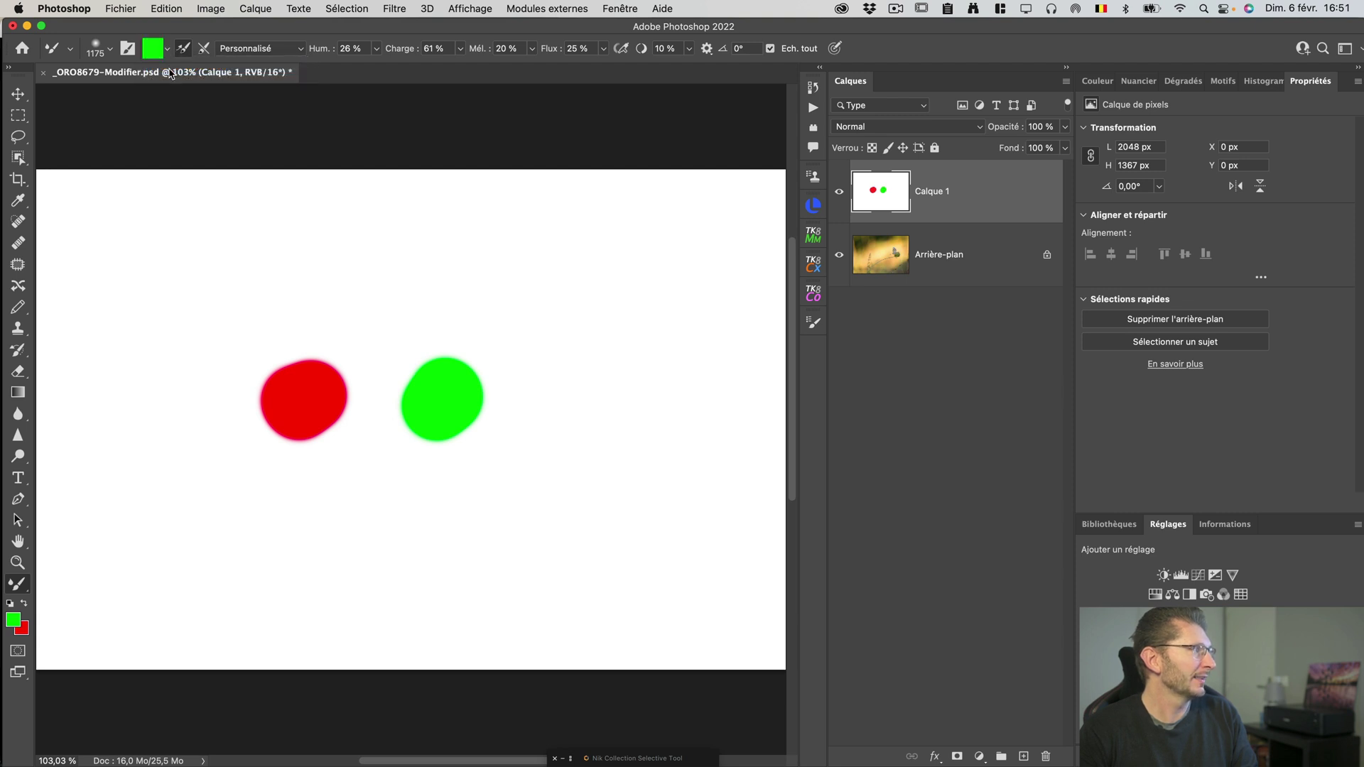
{"action": "left_click_drag", "start_coordinate": [274, 412], "coordinate": [152, 426]}
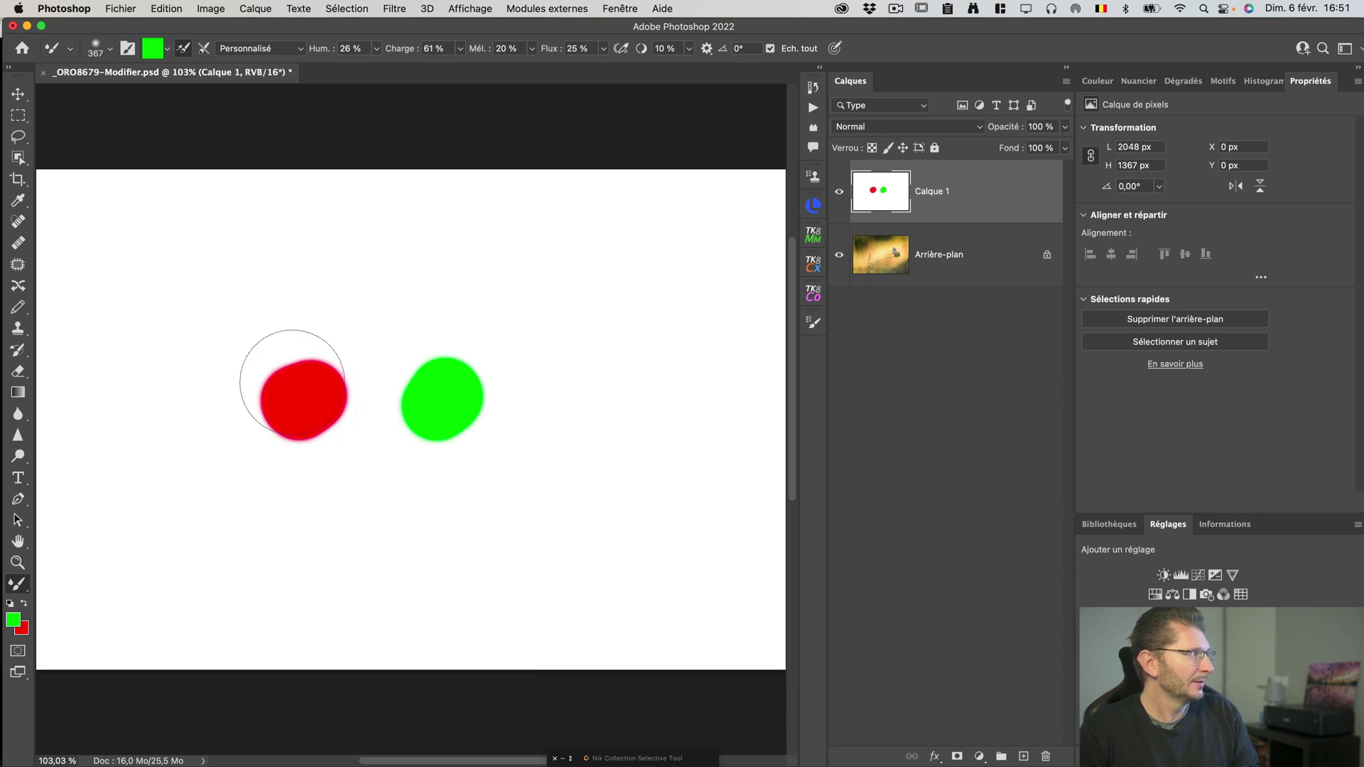
Smear the red and green spots together with several strokes of the green-loaded mixer brush
{"action": "mouse_move", "coordinate": [289, 381]}
{"action": "left_mouse_down"}
{"action": "mouse_move", "coordinate": [347, 434]}
{"action": "mouse_move", "coordinate": [253, 380]}
{"action": "mouse_move", "coordinate": [322, 371]}
{"action": "mouse_move", "coordinate": [224, 480]}
{"action": "mouse_move", "coordinate": [291, 328]}
{"action": "mouse_move", "coordinate": [301, 426]}
{"action": "mouse_move", "coordinate": [320, 441]}
{"action": "mouse_move", "coordinate": [399, 421]}
{"action": "mouse_move", "coordinate": [395, 354]}
{"action": "mouse_move", "coordinate": [328, 401]}
{"action": "mouse_move", "coordinate": [378, 382]}
{"action": "mouse_move", "coordinate": [388, 397]}
{"action": "mouse_move", "coordinate": [399, 362]}
{"action": "mouse_move", "coordinate": [425, 445]}
{"action": "mouse_move", "coordinate": [433, 392]}
{"action": "mouse_move", "coordinate": [458, 373]}
{"action": "mouse_move", "coordinate": [386, 444]}
{"action": "mouse_move", "coordinate": [371, 481]}
{"action": "mouse_move", "coordinate": [446, 412]}
{"action": "mouse_move", "coordinate": [436, 465]}
{"action": "mouse_move", "coordinate": [462, 446]}
{"action": "mouse_move", "coordinate": [458, 381]}
{"action": "mouse_move", "coordinate": [478, 419]}
{"action": "mouse_move", "coordinate": [451, 329]}
{"action": "left_mouse_up"}
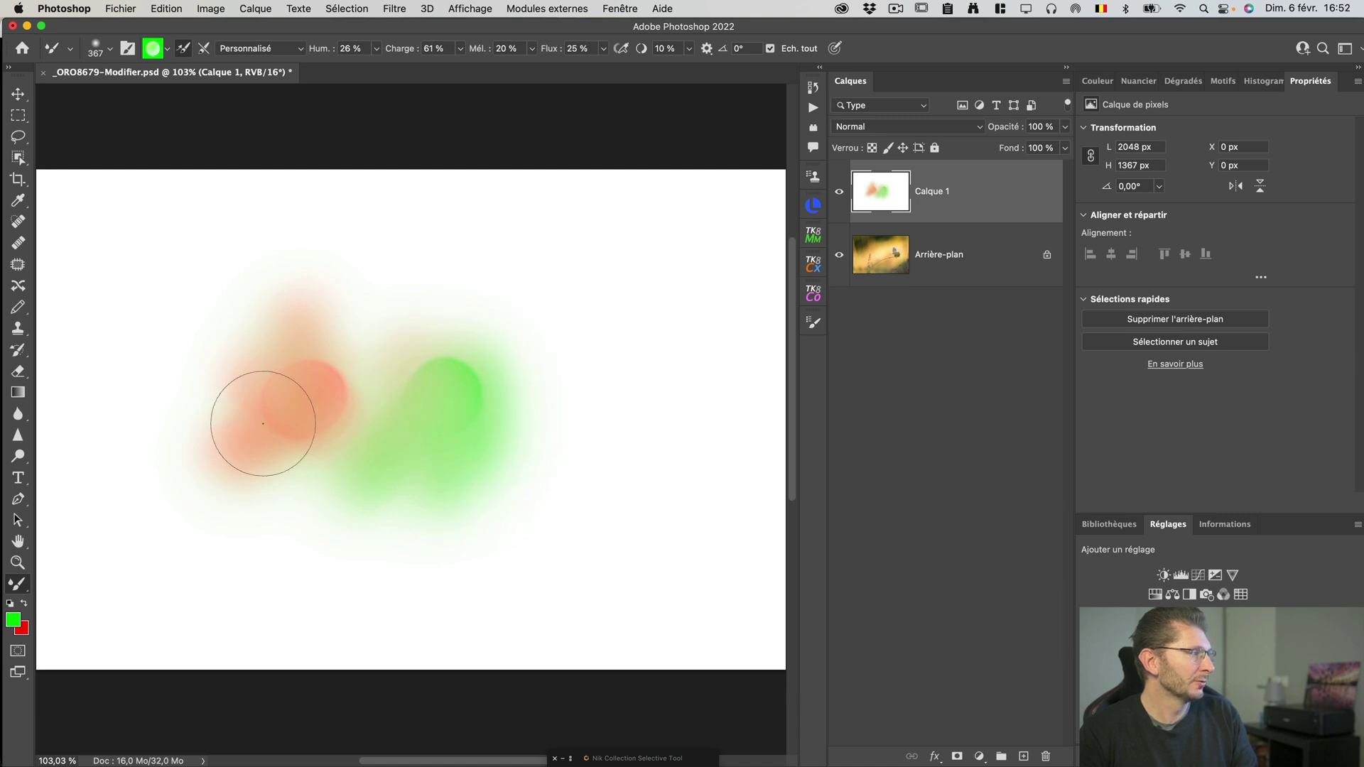
{"action": "mouse_move", "coordinate": [263, 425]}
{"action": "left_mouse_down"}
{"action": "mouse_move", "coordinate": [273, 359]}
{"action": "mouse_move", "coordinate": [262, 346]}
{"action": "mouse_move", "coordinate": [305, 411]}
{"action": "mouse_move", "coordinate": [317, 403]}
{"action": "mouse_move", "coordinate": [319, 326]}
{"action": "mouse_move", "coordinate": [319, 376]}
{"action": "mouse_move", "coordinate": [280, 451]}
{"action": "mouse_move", "coordinate": [265, 450]}
{"action": "mouse_move", "coordinate": [278, 414]}
{"action": "left_mouse_up"}
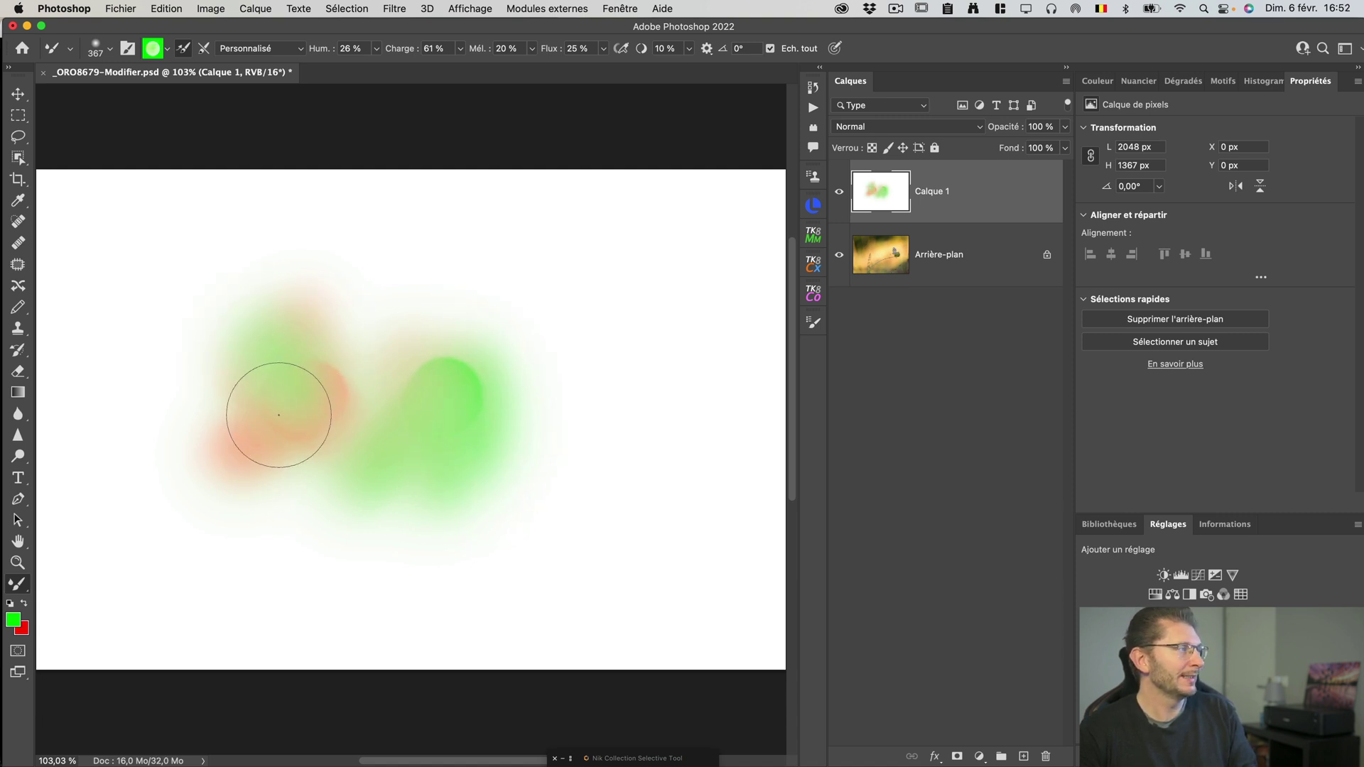
Undo all the mixer brush strokes made over the red and green spots
{"action": "key", "text": "super"}
{"action": "key", "text": "super+z"}
{"action": "key", "text": "super+z"}
{"action": "key", "text": "super+z"}
{"action": "key", "text": "super+z"}
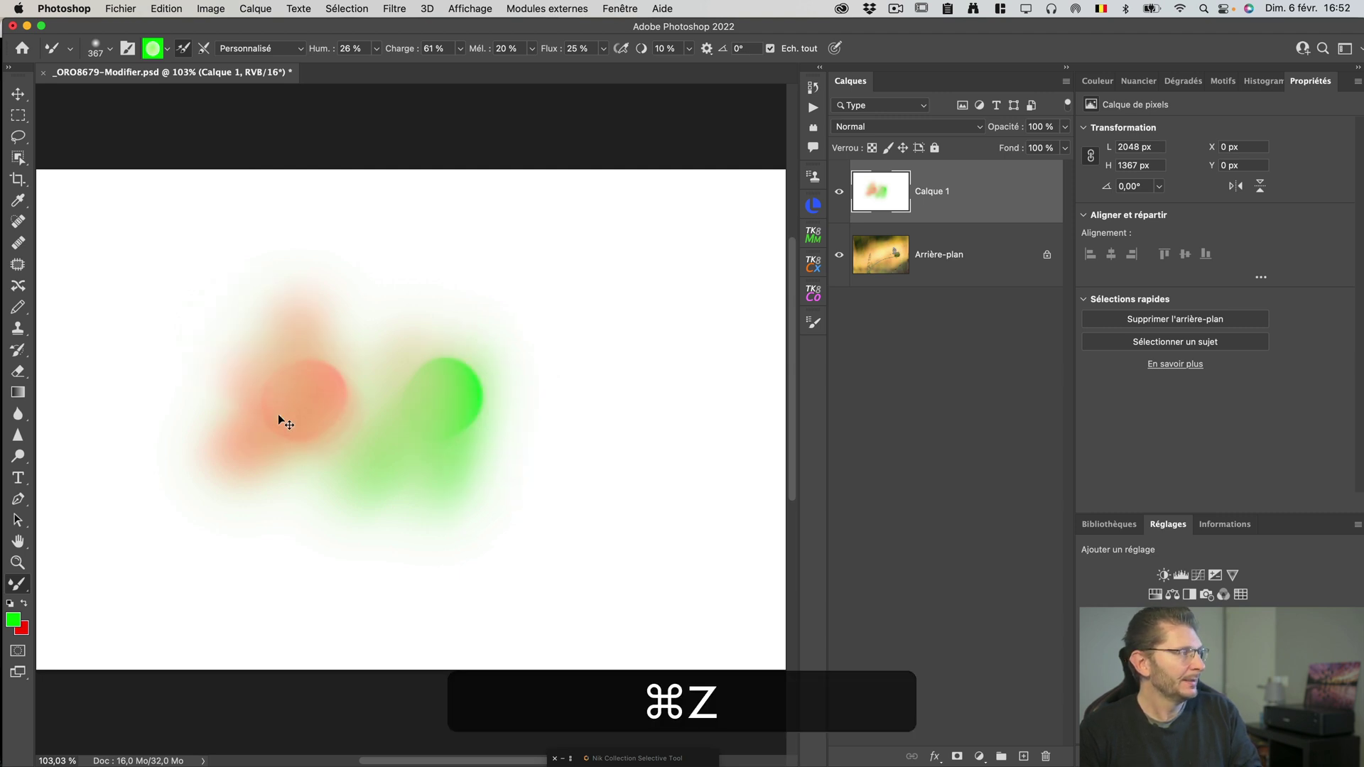
{"action": "key", "text": "super+z"}
{"action": "key", "text": "super+z"}
{"action": "key", "text": "super+z"}
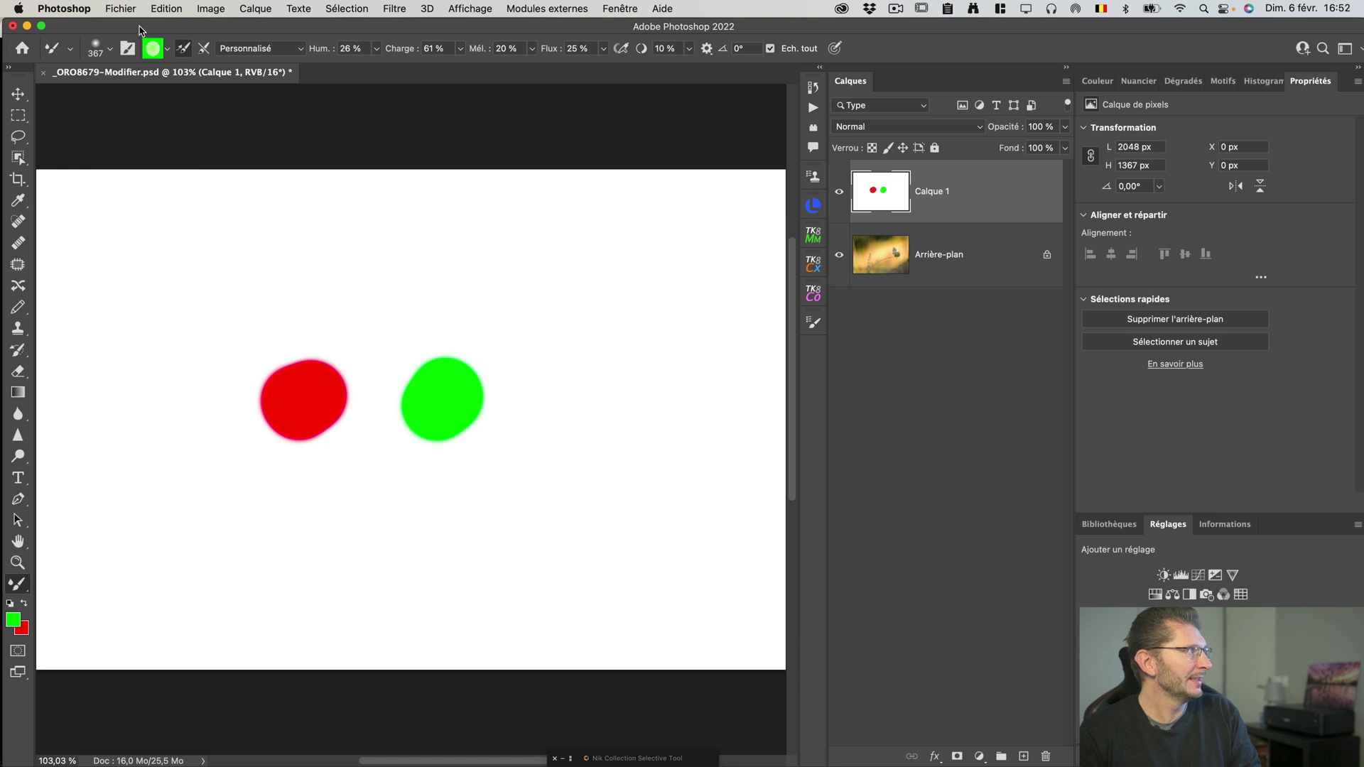
Clean the mixer brush and turn off loading the brush after each stroke
{"action": "left_click", "coordinate": [167, 51]}
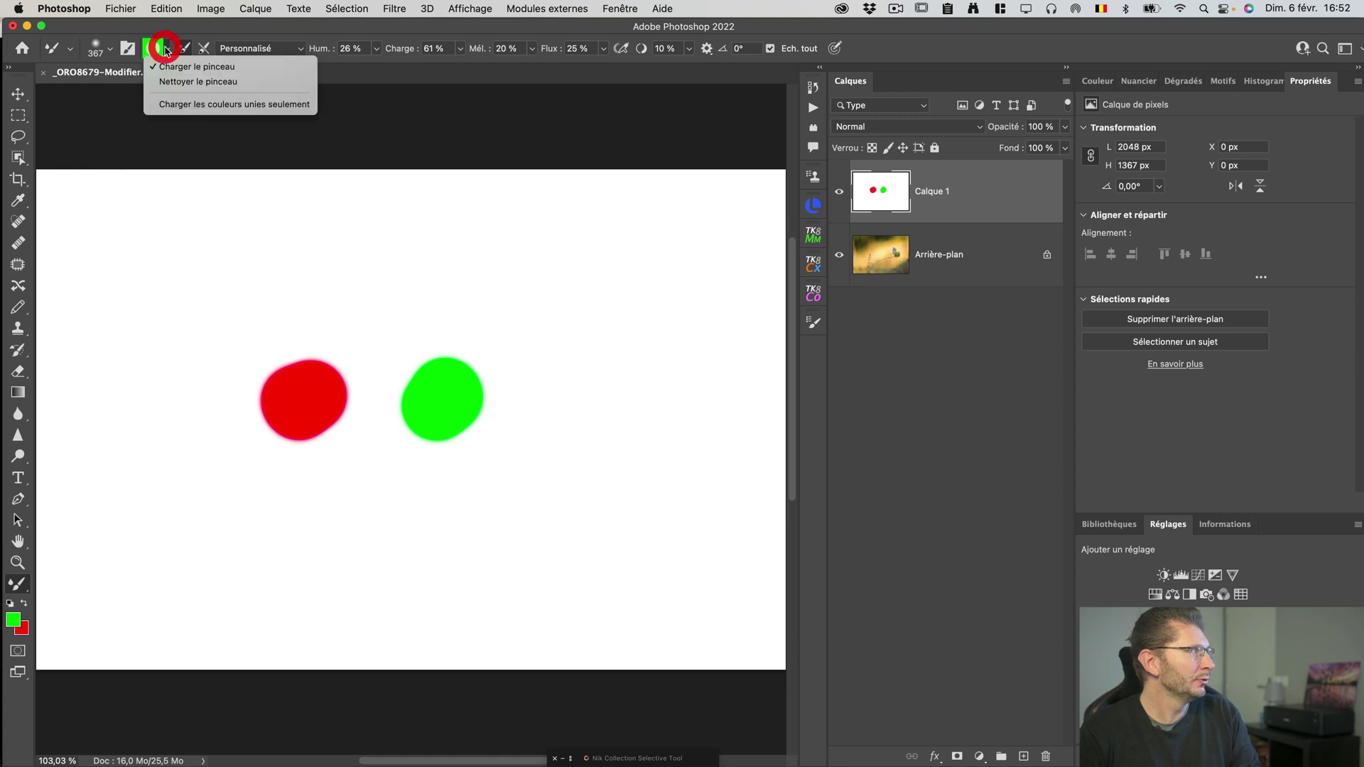
{"action": "left_click", "coordinate": [167, 83]}
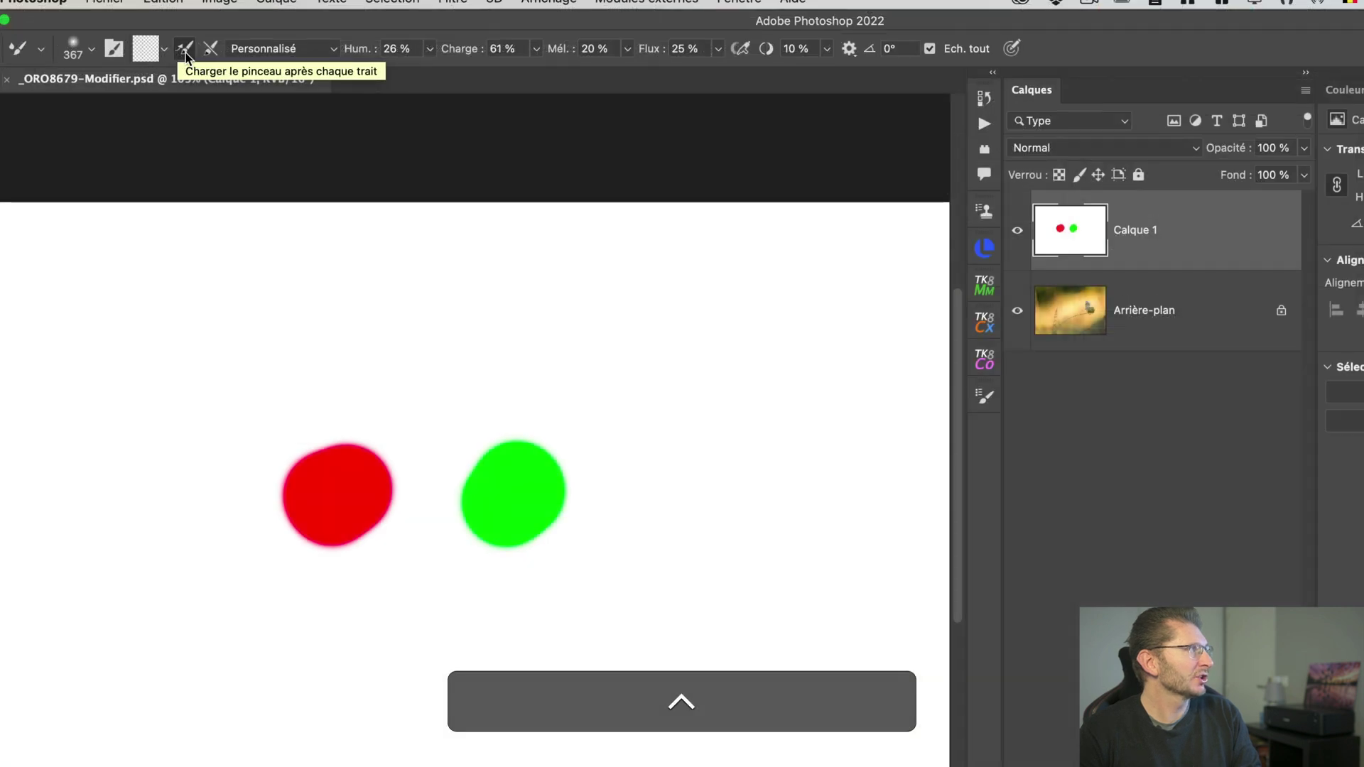
{"action": "left_click", "coordinate": [186, 52]}
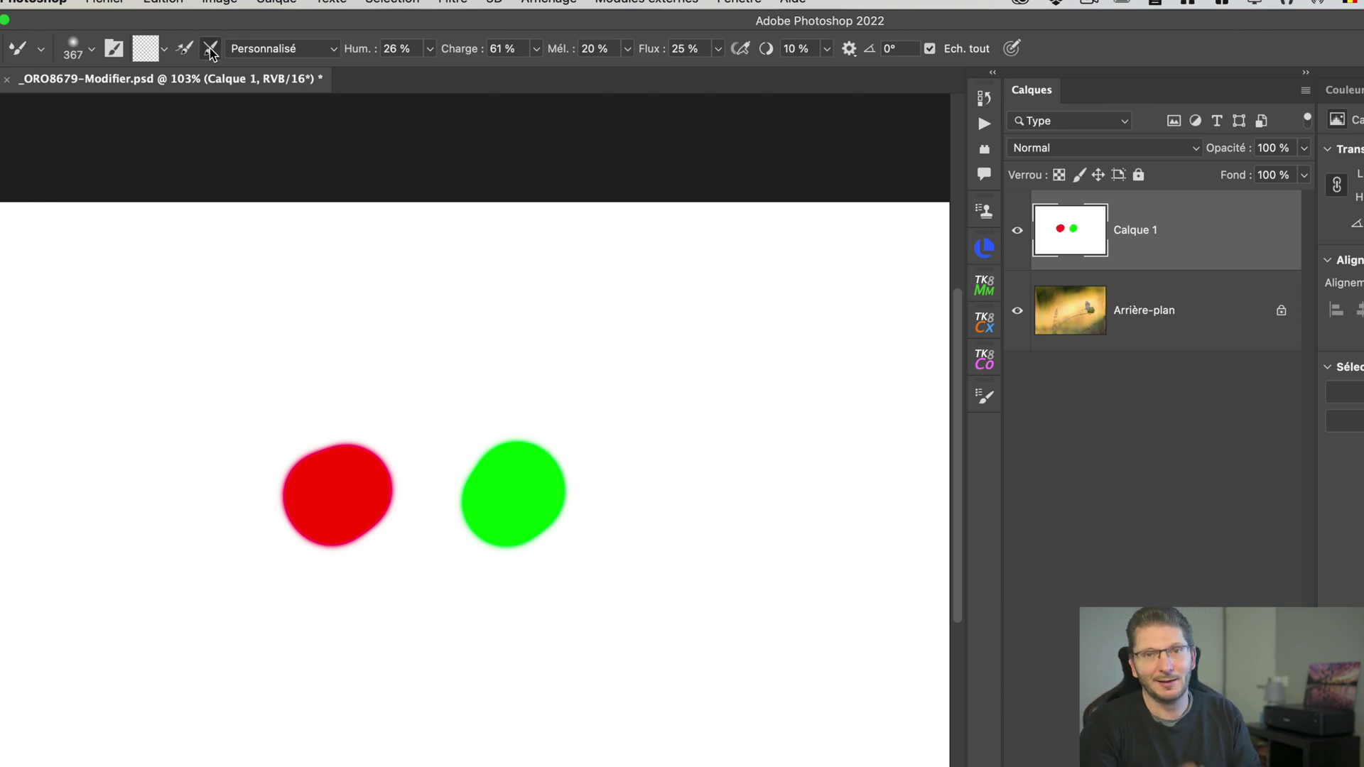
Smear the red and green spots together with several strokes of the clean, unloaded mixer brush
{"action": "key", "text": "ctrl"}
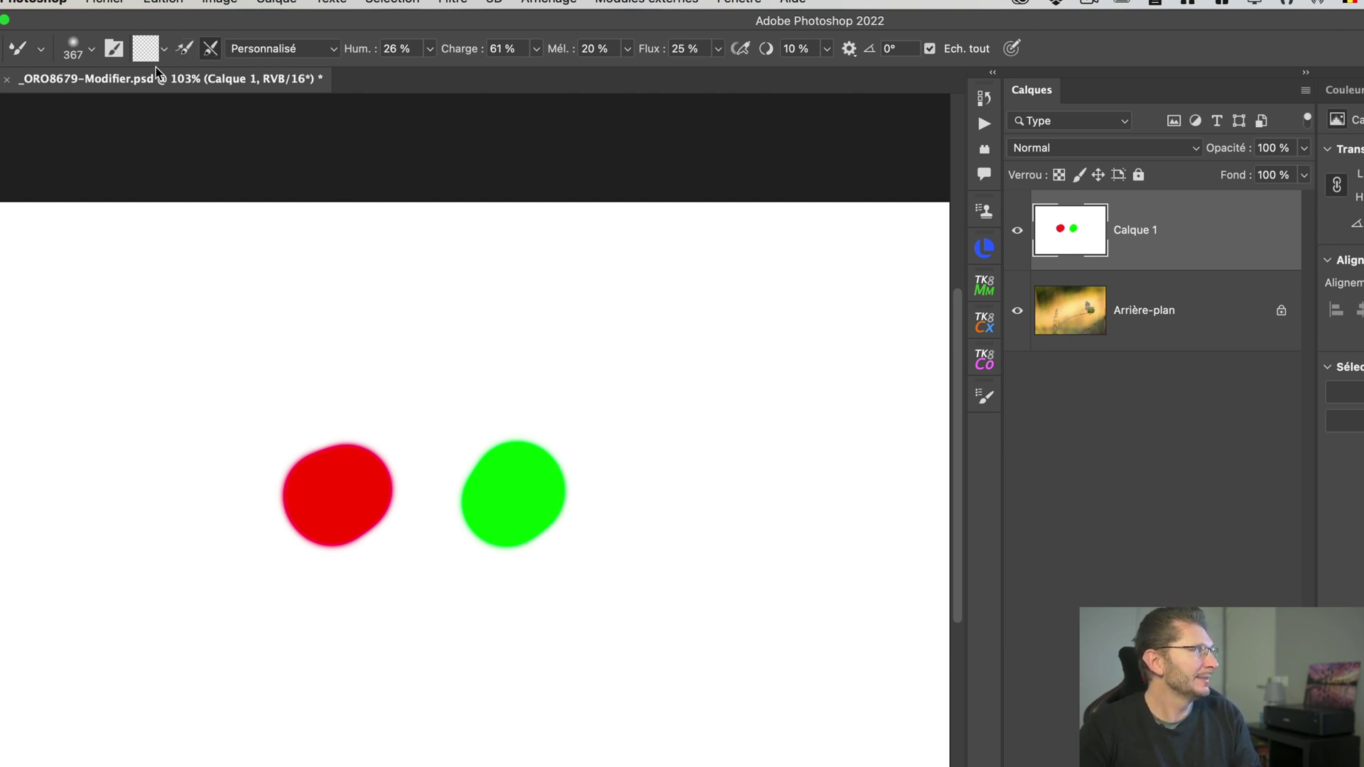
{"action": "key", "text": "ctrl"}
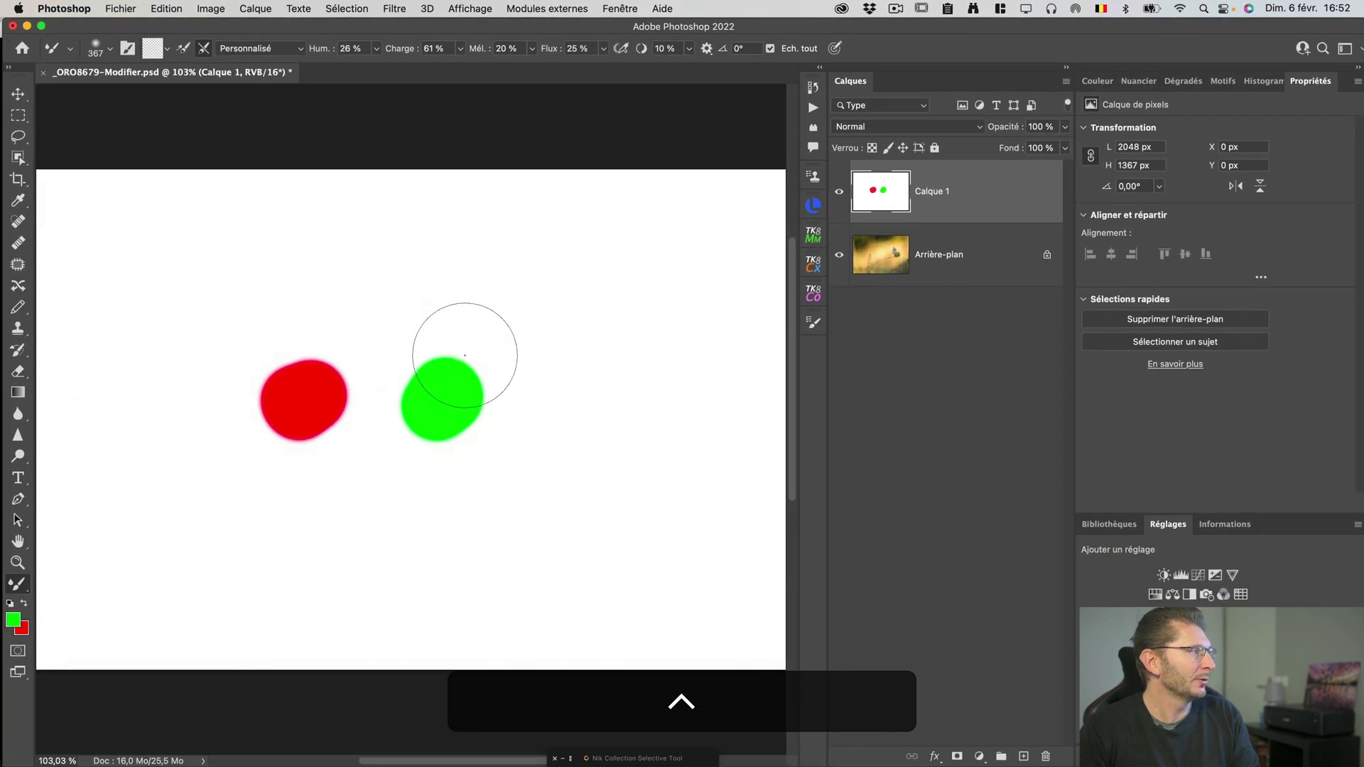
{"action": "mouse_move", "coordinate": [465, 355]}
{"action": "left_mouse_down"}
{"action": "mouse_move", "coordinate": [452, 404]}
{"action": "mouse_move", "coordinate": [273, 427]}
{"action": "mouse_move", "coordinate": [444, 395]}
{"action": "mouse_move", "coordinate": [249, 410]}
{"action": "left_mouse_up"}
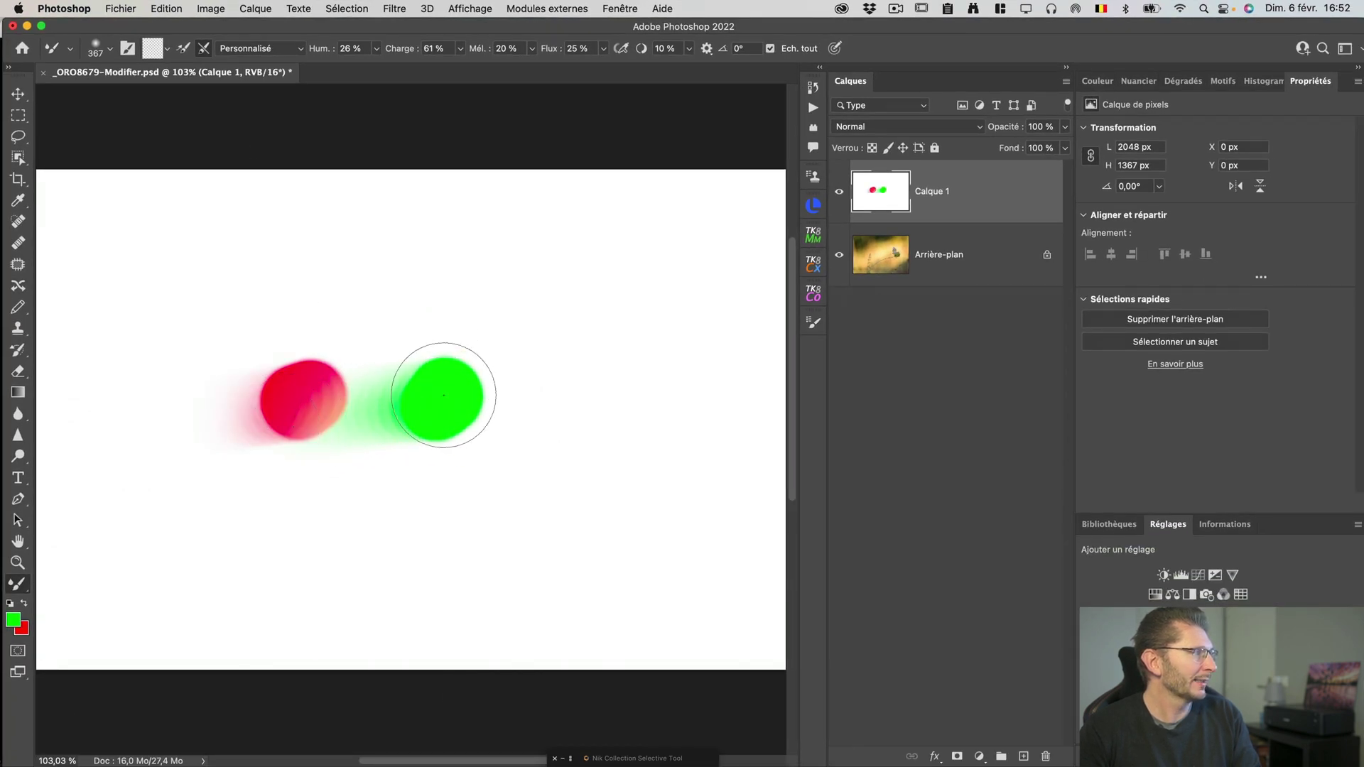
{"action": "mouse_move", "coordinate": [443, 395]}
{"action": "left_mouse_down"}
{"action": "mouse_move", "coordinate": [216, 401]}
{"action": "mouse_move", "coordinate": [431, 381]}
{"action": "mouse_move", "coordinate": [318, 386]}
{"action": "mouse_move", "coordinate": [402, 395]}
{"action": "mouse_move", "coordinate": [297, 410]}
{"action": "mouse_move", "coordinate": [340, 394]}
{"action": "mouse_move", "coordinate": [394, 412]}
{"action": "mouse_move", "coordinate": [397, 427]}
{"action": "mouse_move", "coordinate": [343, 437]}
{"action": "mouse_move", "coordinate": [371, 416]}
{"action": "mouse_move", "coordinate": [391, 438]}
{"action": "mouse_move", "coordinate": [364, 403]}
{"action": "mouse_move", "coordinate": [451, 366]}
{"action": "mouse_move", "coordinate": [476, 392]}
{"action": "mouse_move", "coordinate": [464, 419]}
{"action": "mouse_move", "coordinate": [427, 441]}
{"action": "mouse_move", "coordinate": [327, 444]}
{"action": "mouse_move", "coordinate": [452, 384]}
{"action": "mouse_move", "coordinate": [410, 413]}
{"action": "mouse_move", "coordinate": [359, 390]}
{"action": "left_mouse_up"}
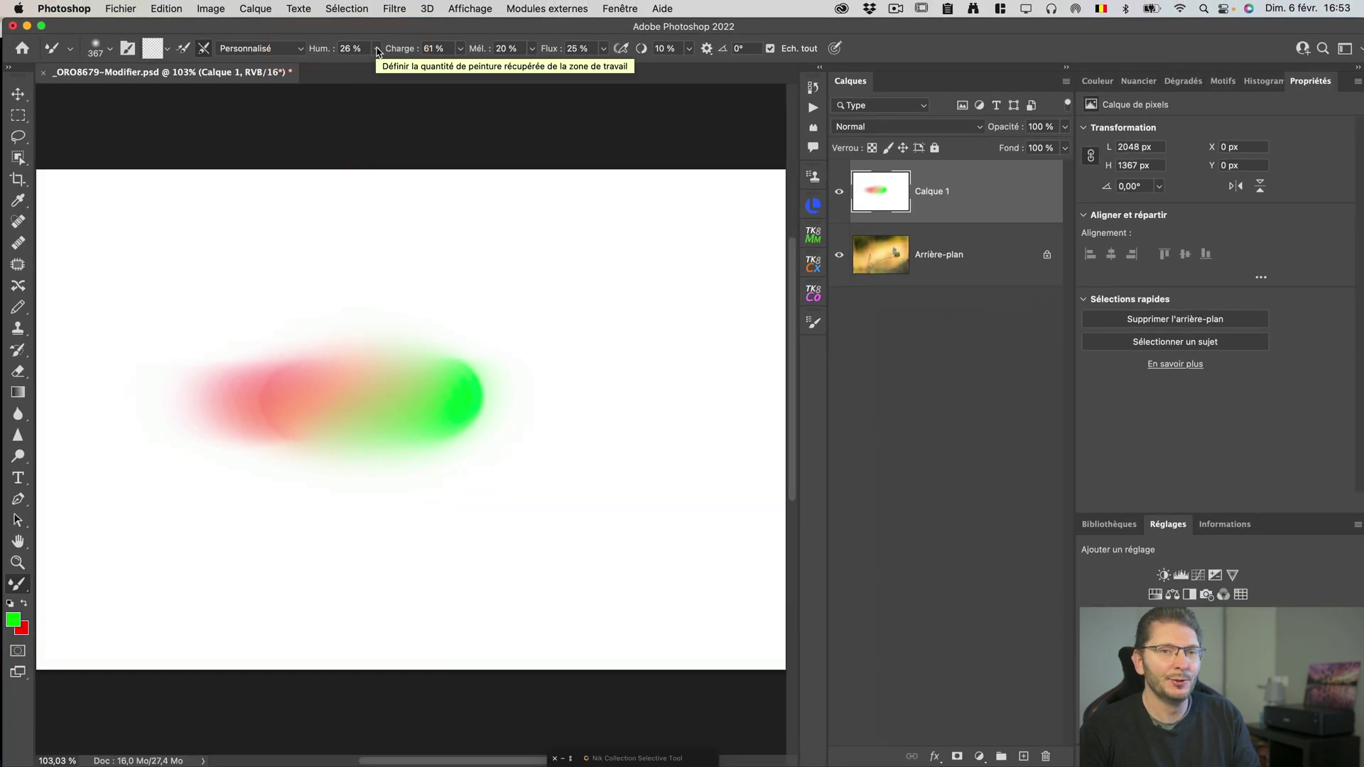
Undo all the strokes made with the unloaded mixer brush so the two spots are separate again
{"action": "left_click", "coordinate": [377, 49]}
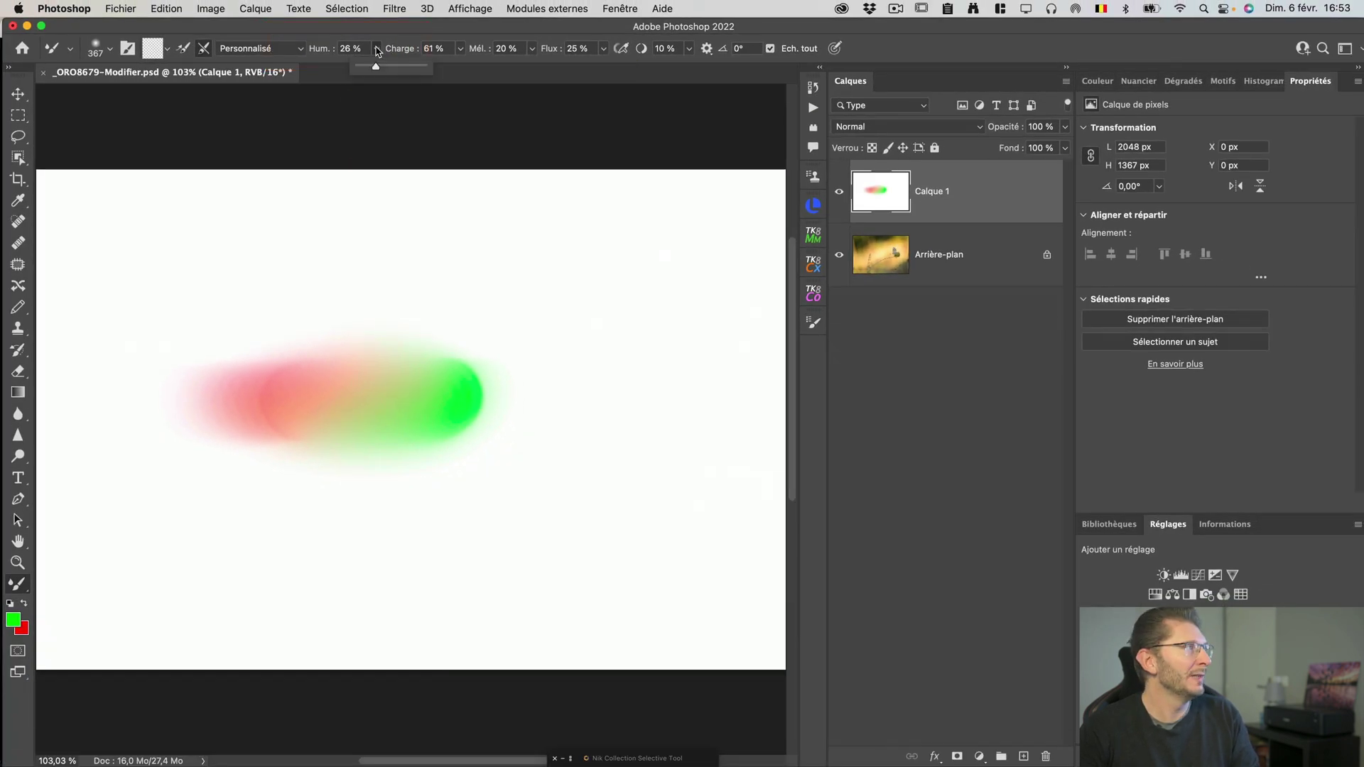
{"action": "key", "text": "super+z"}
{"action": "key", "text": "super+z"}
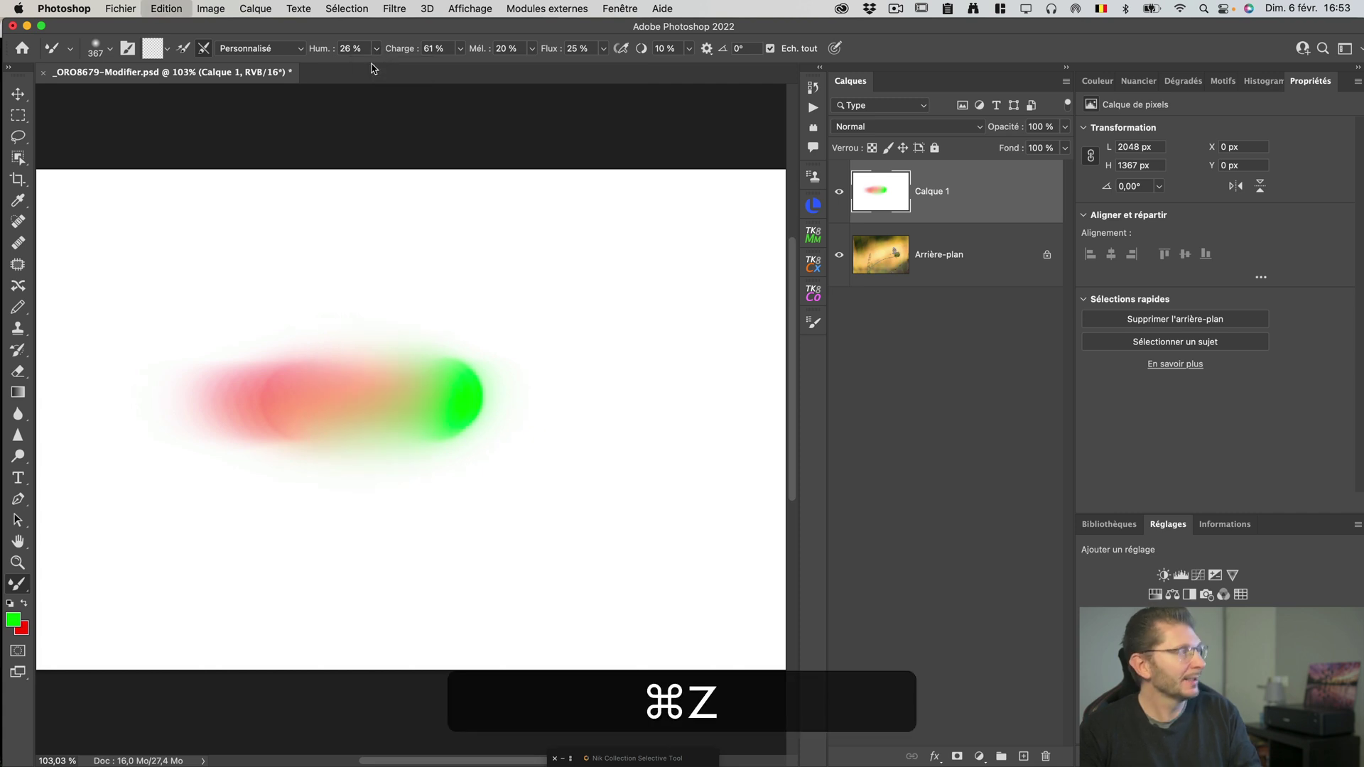
{"action": "key", "text": "super+z"}
{"action": "key", "text": "super+z"}
{"action": "key", "text": "super+z"}
{"action": "key", "text": "super+z"}
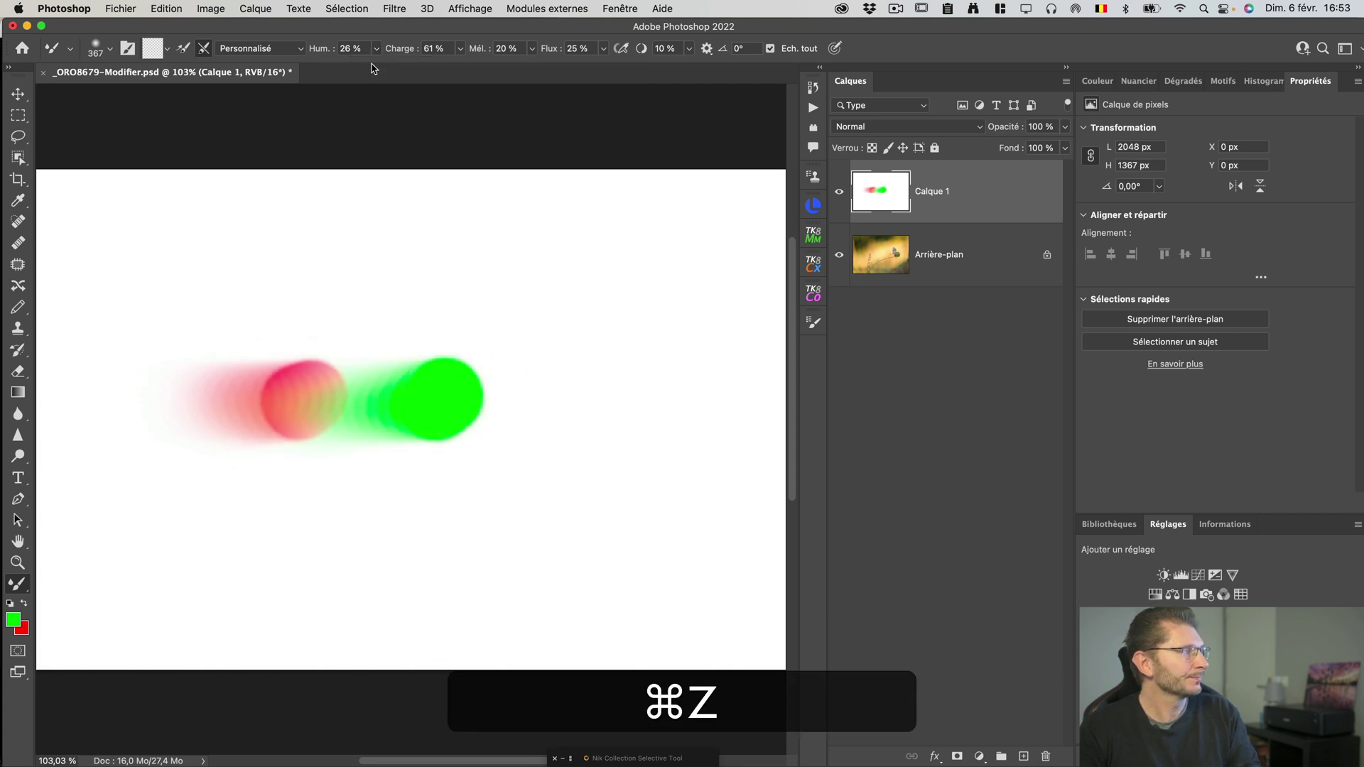
Set the mixer brush wetness (Hum.) to 0 % and test it with a stroke over the red spot
{"action": "left_click", "coordinate": [377, 48]}
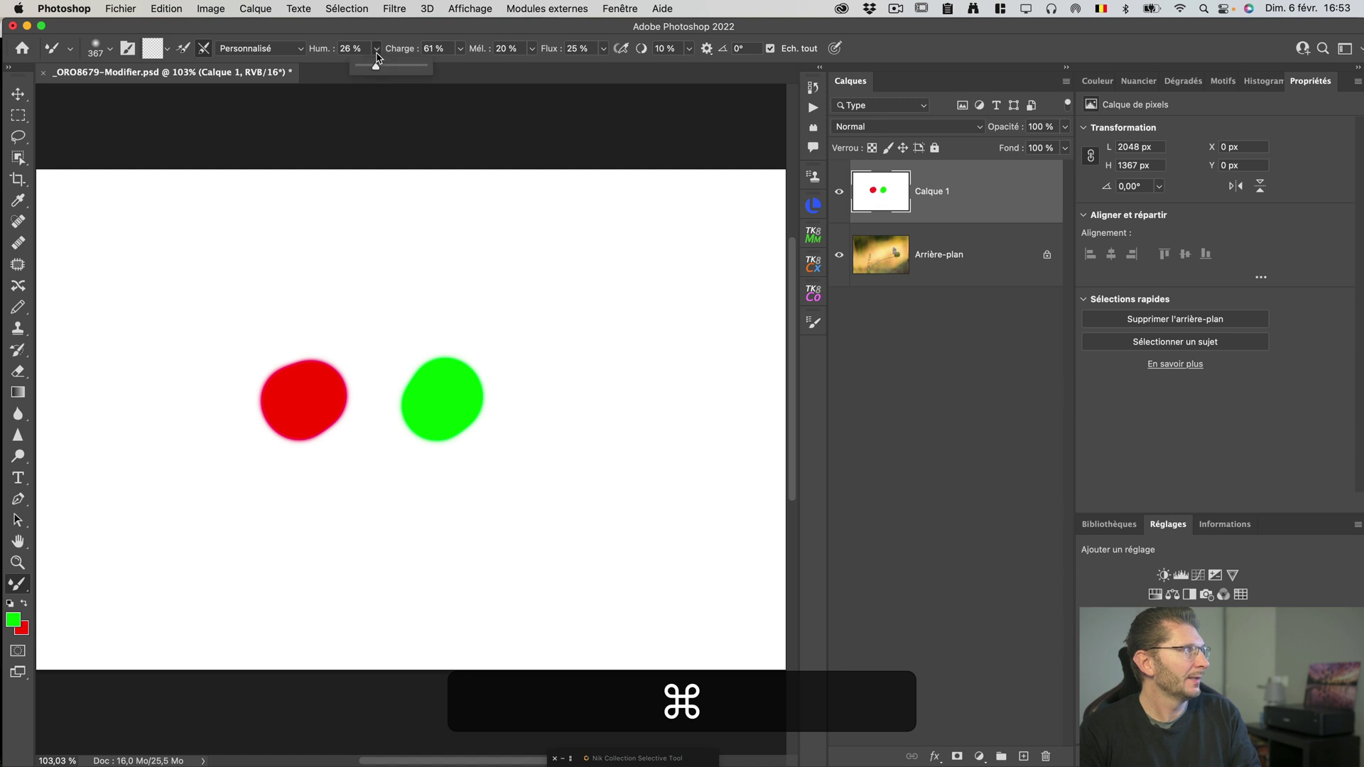
{"action": "left_click_drag", "start_coordinate": [375, 67], "coordinate": [329, 80]}
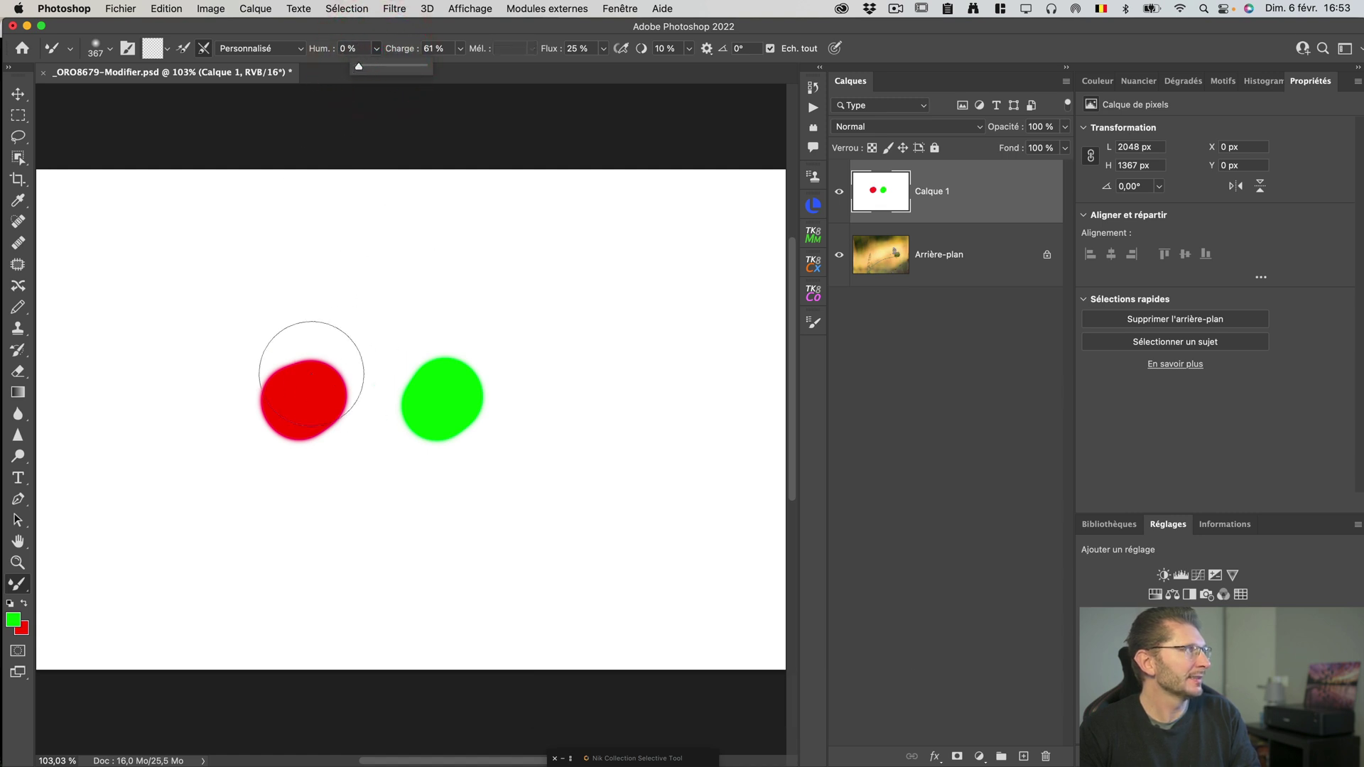
{"action": "left_click", "coordinate": [360, 384]}
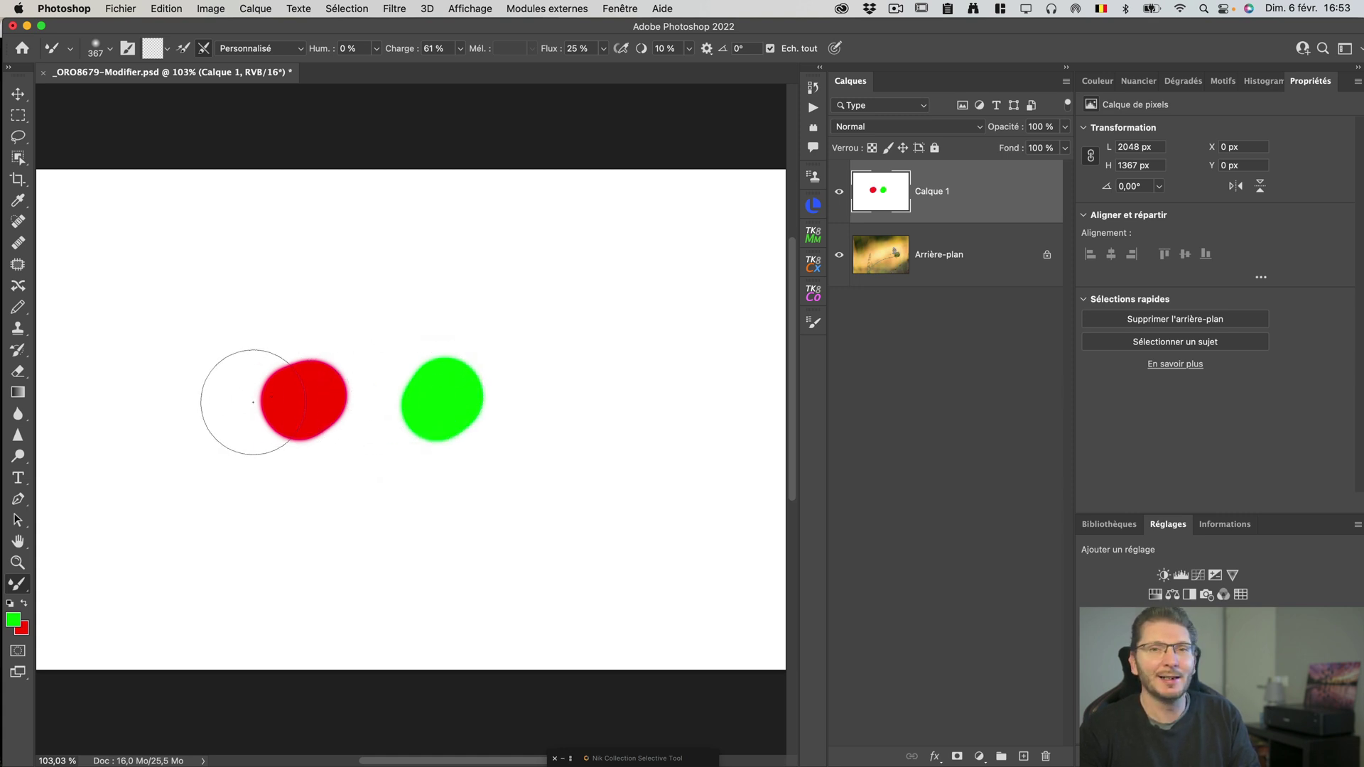
Set the wetness (Hum.) to 100 % and smear the red spot across into the green one
{"action": "left_click", "coordinate": [374, 56]}
{"action": "left_click_drag", "start_coordinate": [372, 66], "coordinate": [488, 65]}
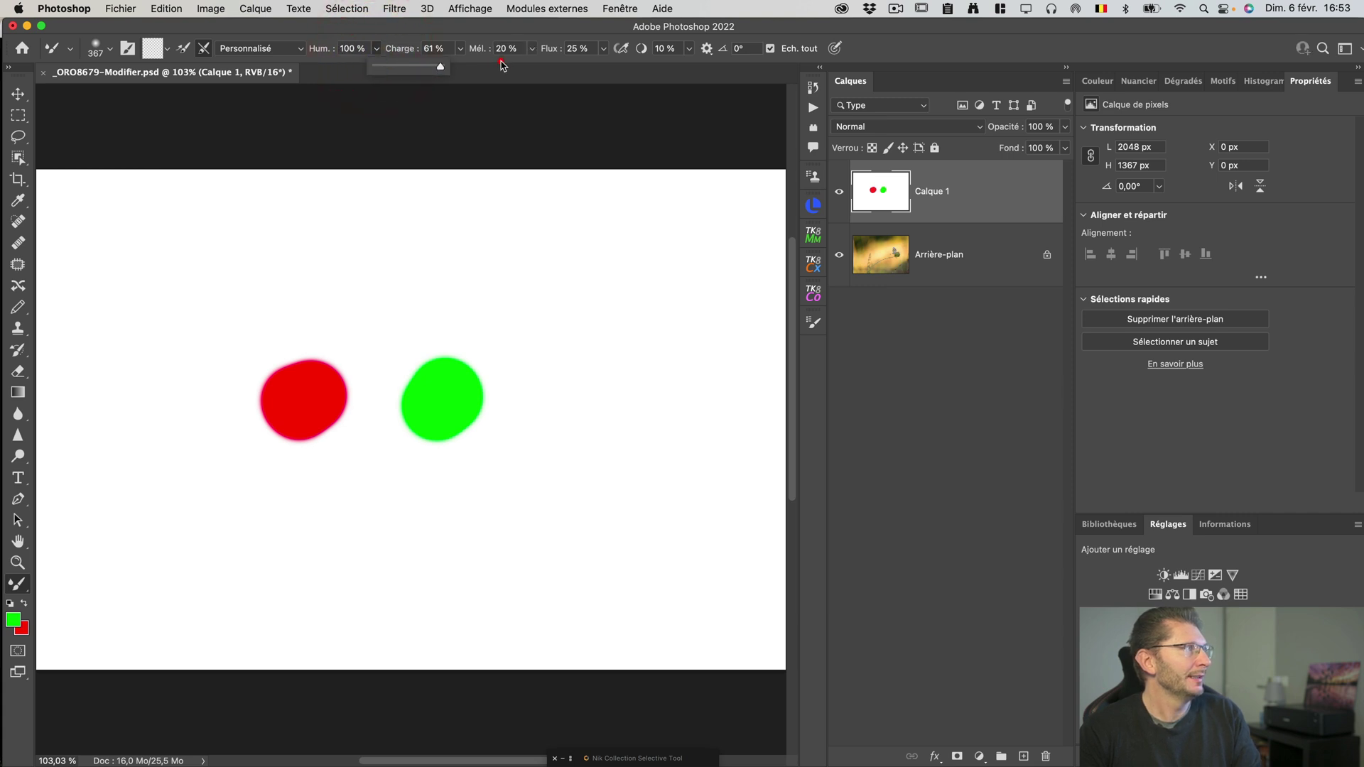
{"action": "left_click", "coordinate": [320, 396]}
{"action": "mouse_move", "coordinate": [320, 396]}
{"action": "left_mouse_down"}
{"action": "mouse_move", "coordinate": [399, 373]}
{"action": "mouse_move", "coordinate": [330, 397]}
{"action": "mouse_move", "coordinate": [456, 391]}
{"action": "mouse_move", "coordinate": [434, 405]}
{"action": "mouse_move", "coordinate": [454, 410]}
{"action": "mouse_move", "coordinate": [448, 420]}
{"action": "mouse_move", "coordinate": [327, 406]}
{"action": "mouse_move", "coordinate": [445, 410]}
{"action": "mouse_move", "coordinate": [460, 390]}
{"action": "mouse_move", "coordinate": [345, 413]}
{"action": "mouse_move", "coordinate": [415, 409]}
{"action": "mouse_move", "coordinate": [415, 353]}
{"action": "left_mouse_up"}
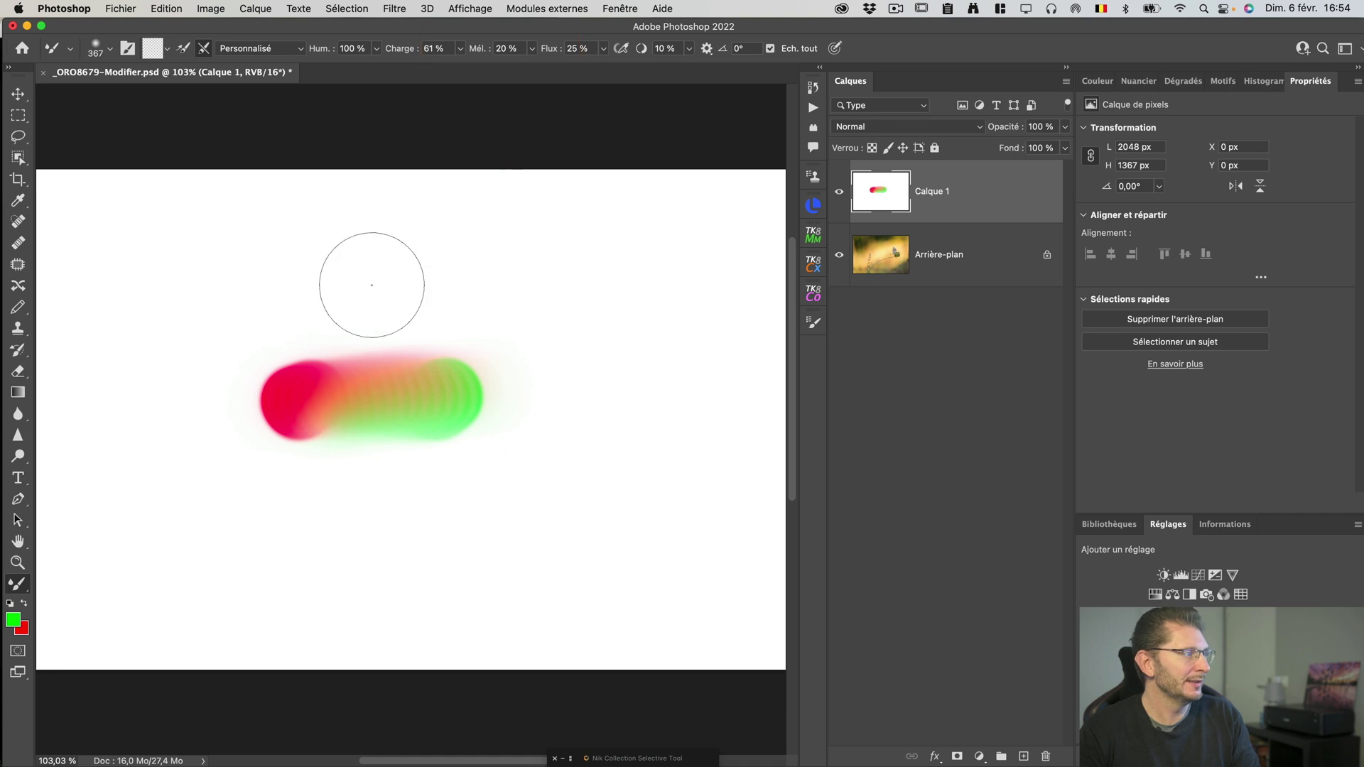
Set the mixer brush's wetness (Hum.), load (Charge) and mix (Mél.) to 30 % each and its flow (Flux) to 24 %
{"action": "left_click", "coordinate": [533, 48]}
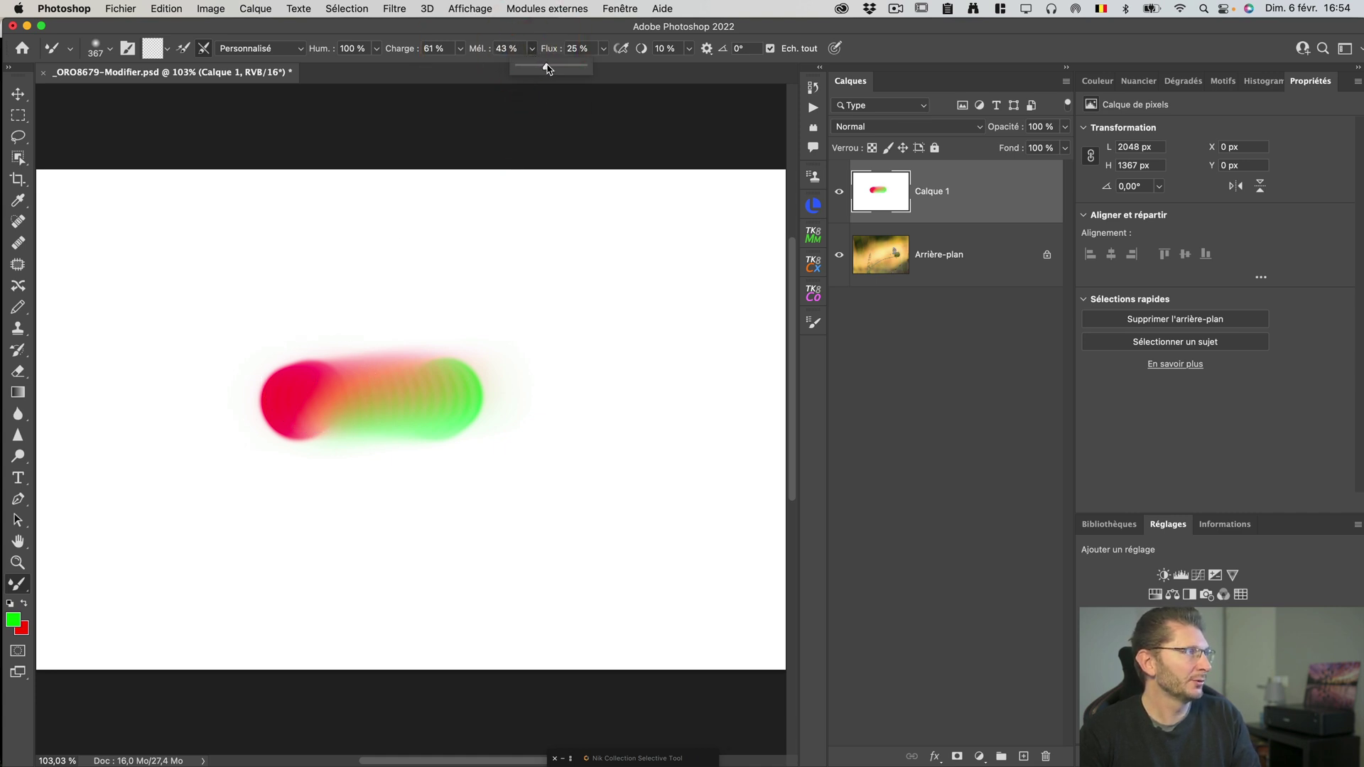
{"action": "left_click", "coordinate": [375, 48]}
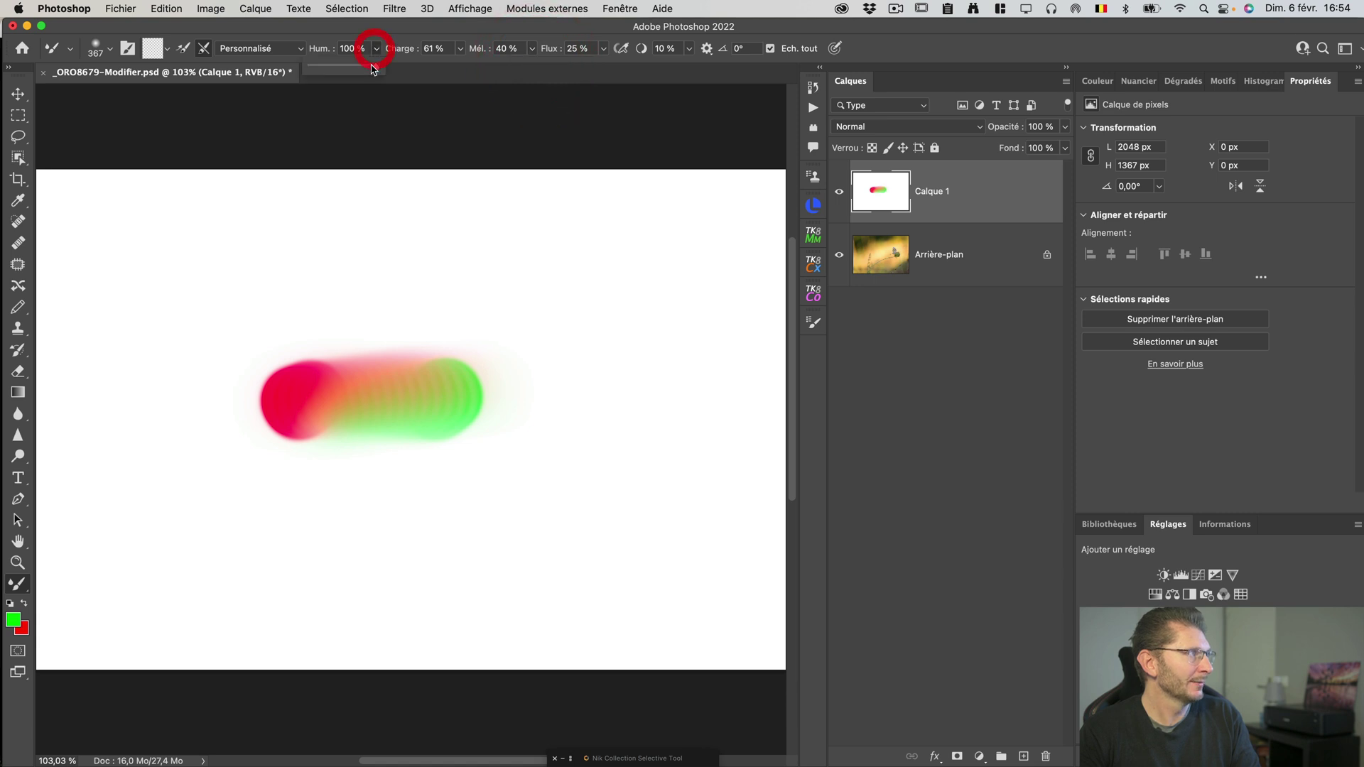
{"action": "left_click_drag", "start_coordinate": [375, 66], "coordinate": [375, 68]}
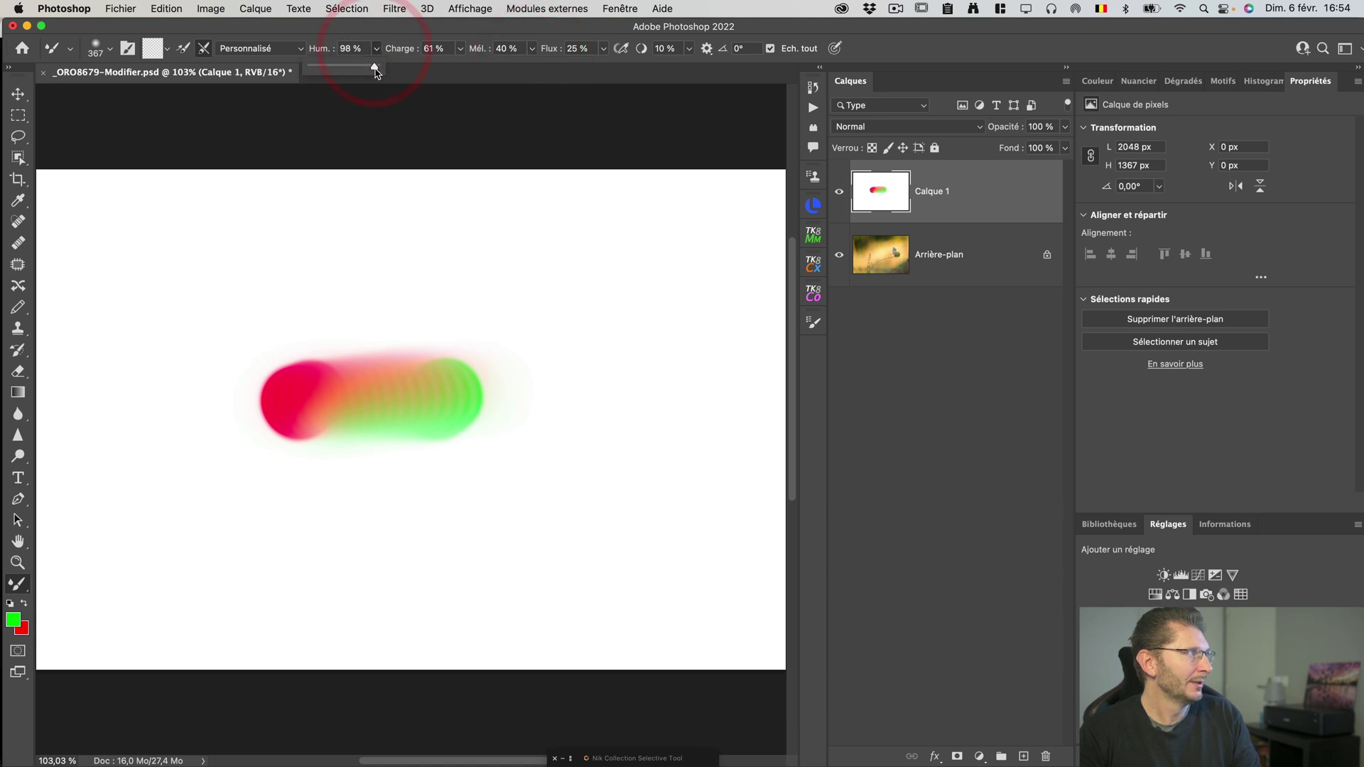
{"action": "left_click", "coordinate": [332, 69]}
{"action": "left_click", "coordinate": [459, 48]}
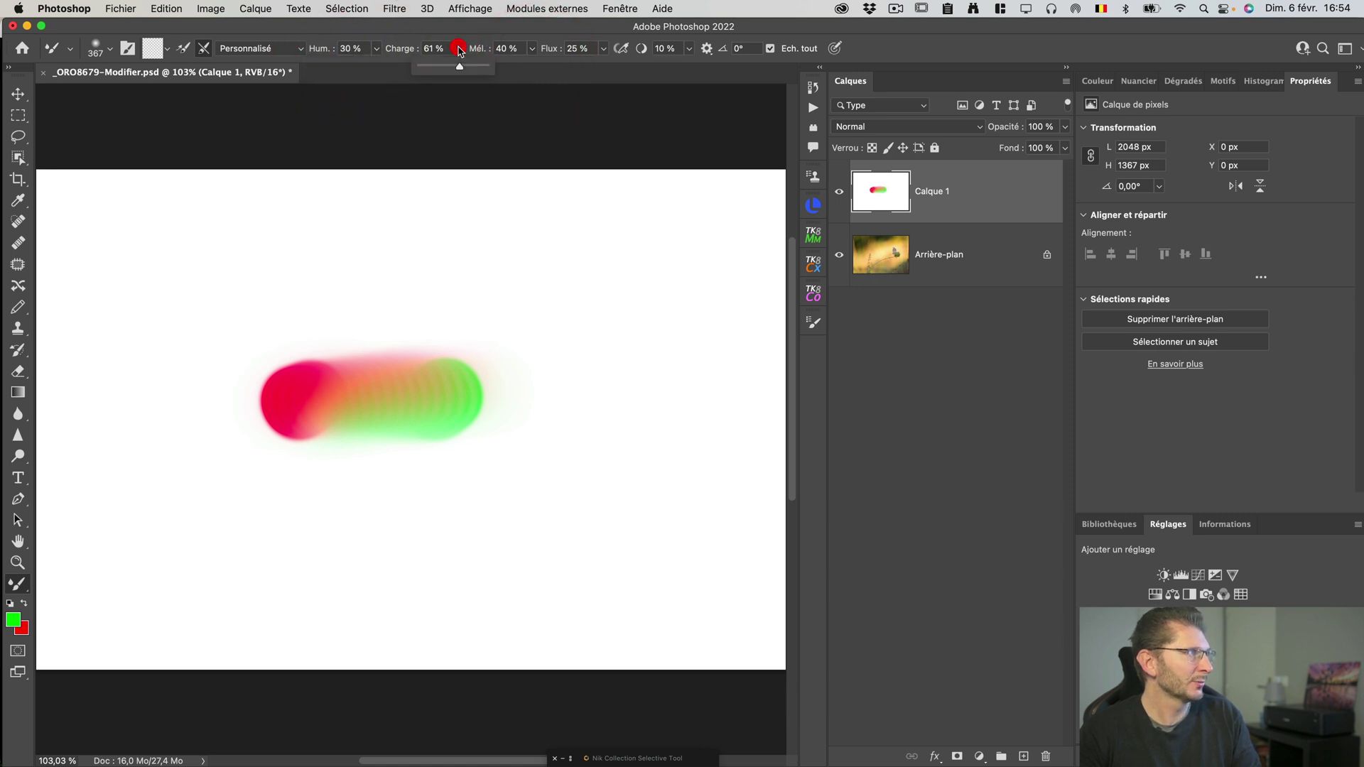
{"action": "left_click_drag", "start_coordinate": [459, 68], "coordinate": [455, 66]}
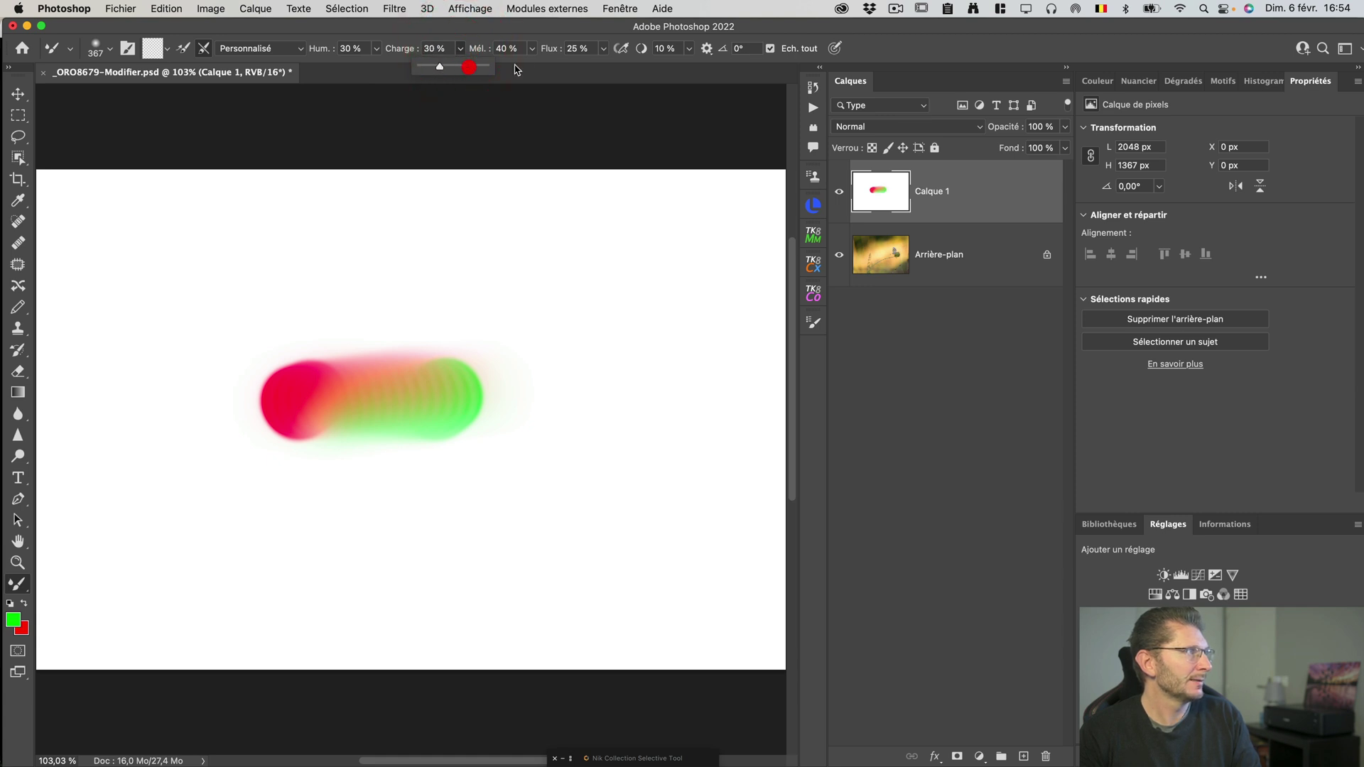
{"action": "left_click", "coordinate": [531, 49]}
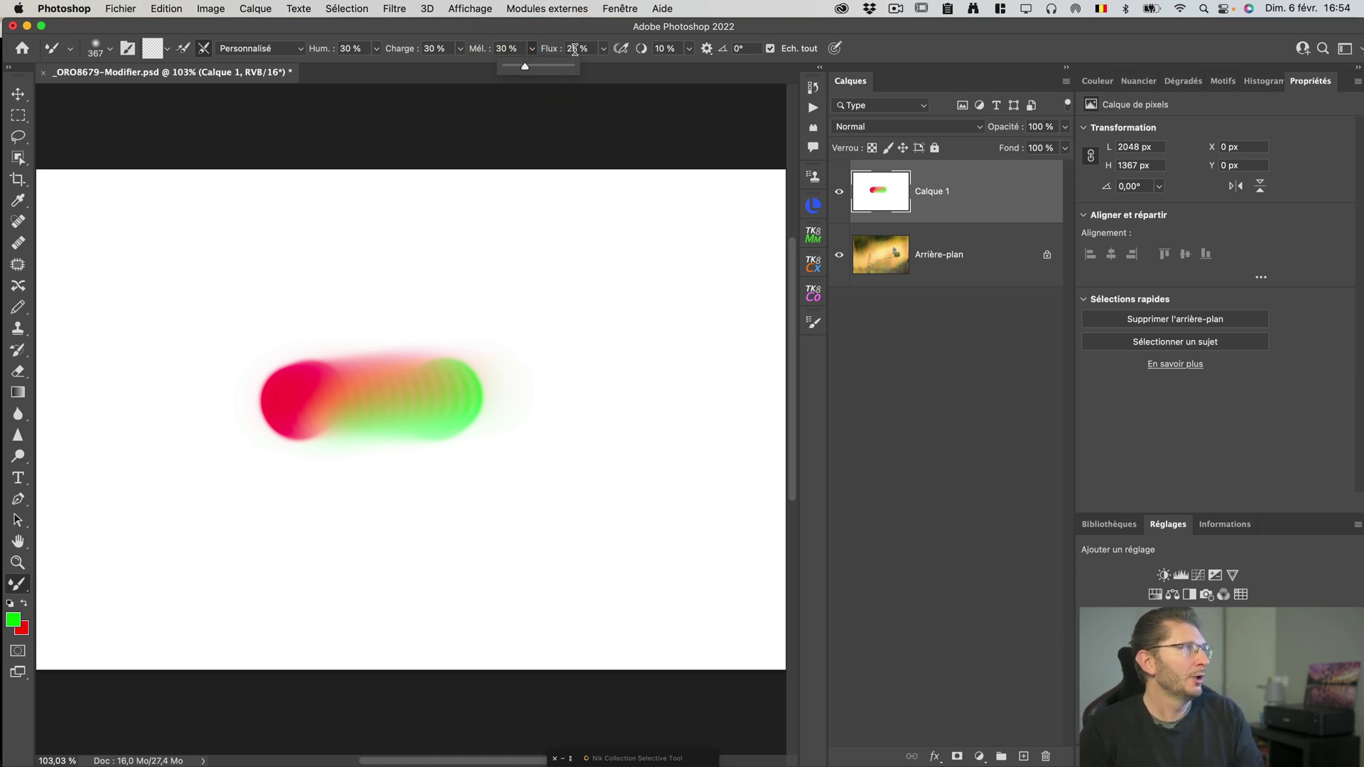
{"action": "left_click_drag", "start_coordinate": [559, 52], "coordinate": [557, 51]}
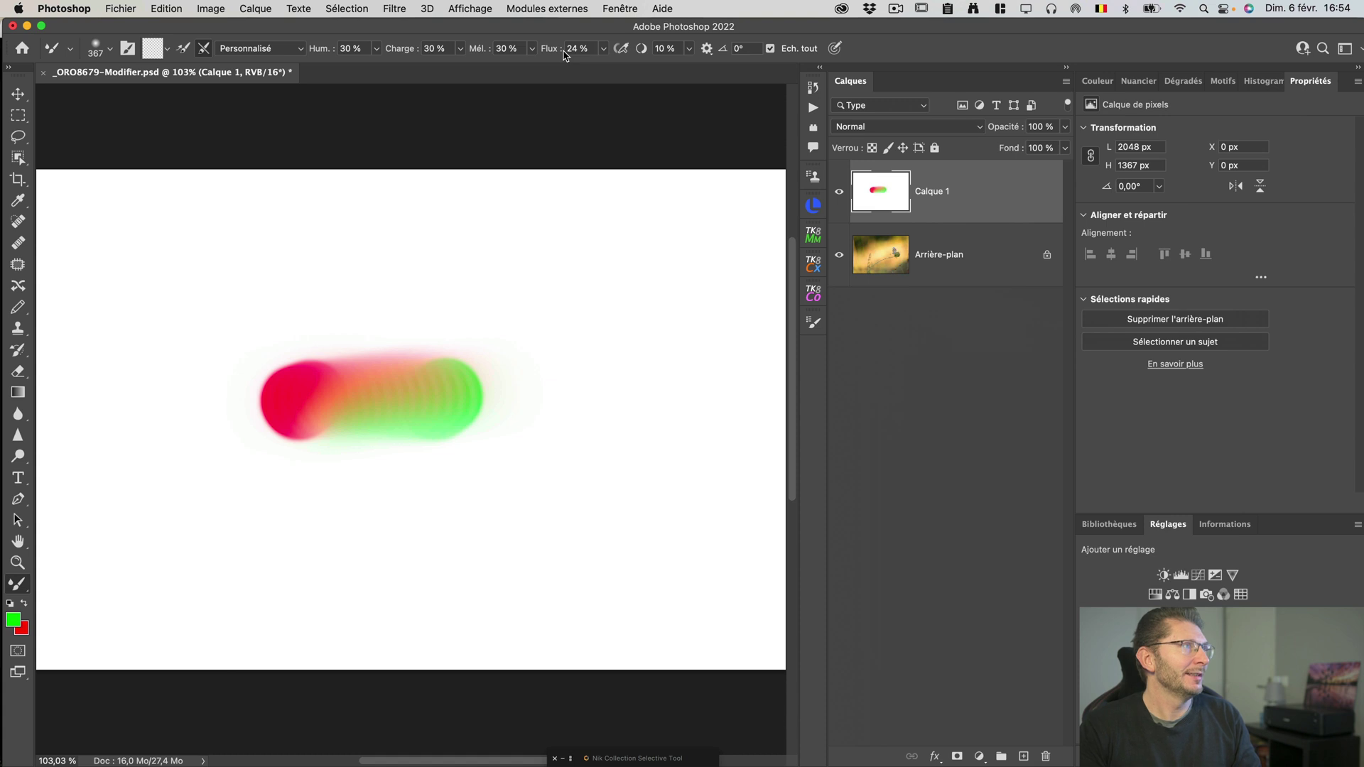
Add a new layer above the spots and smear the red-green blend onto it with sampling of all layers (Ech. tout) enabled
{"action": "left_click", "coordinate": [771, 51]}
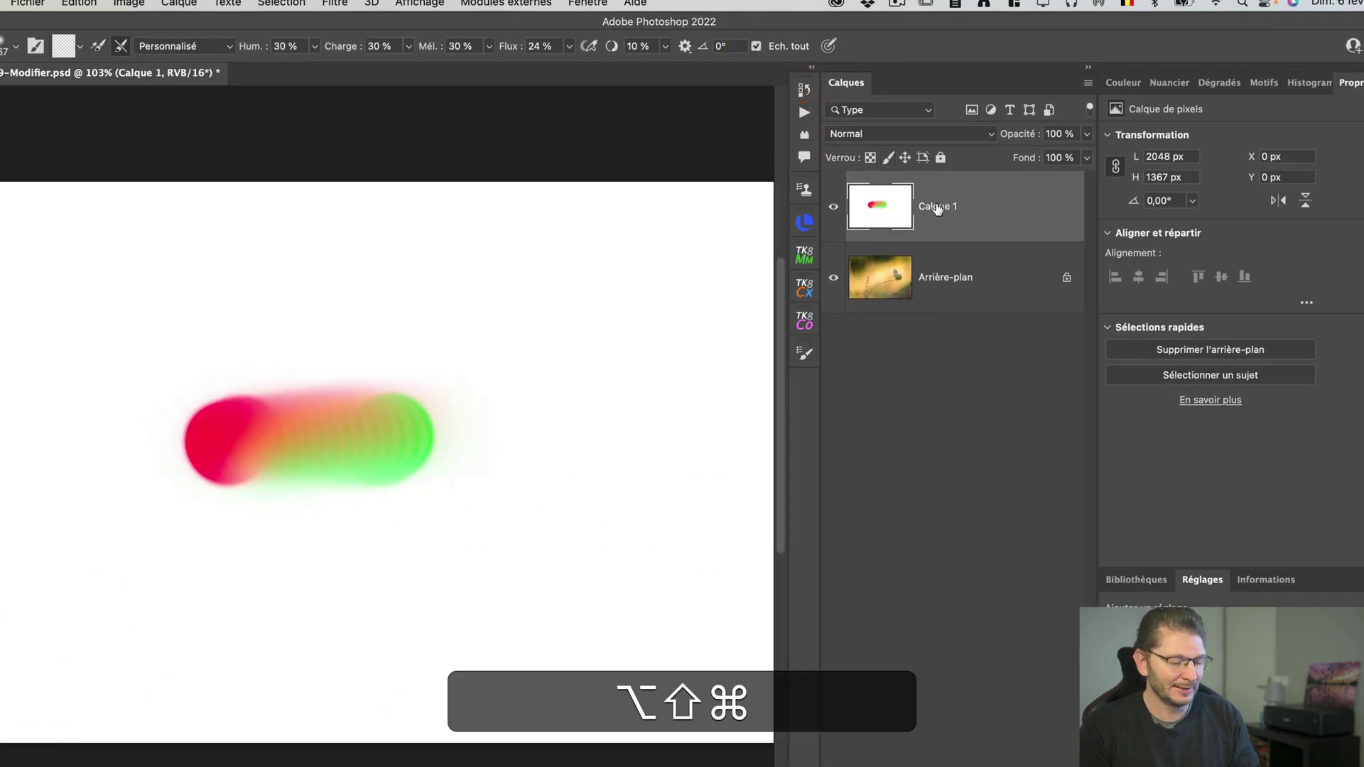
{"action": "key", "text": "alt+shift+super+n"}
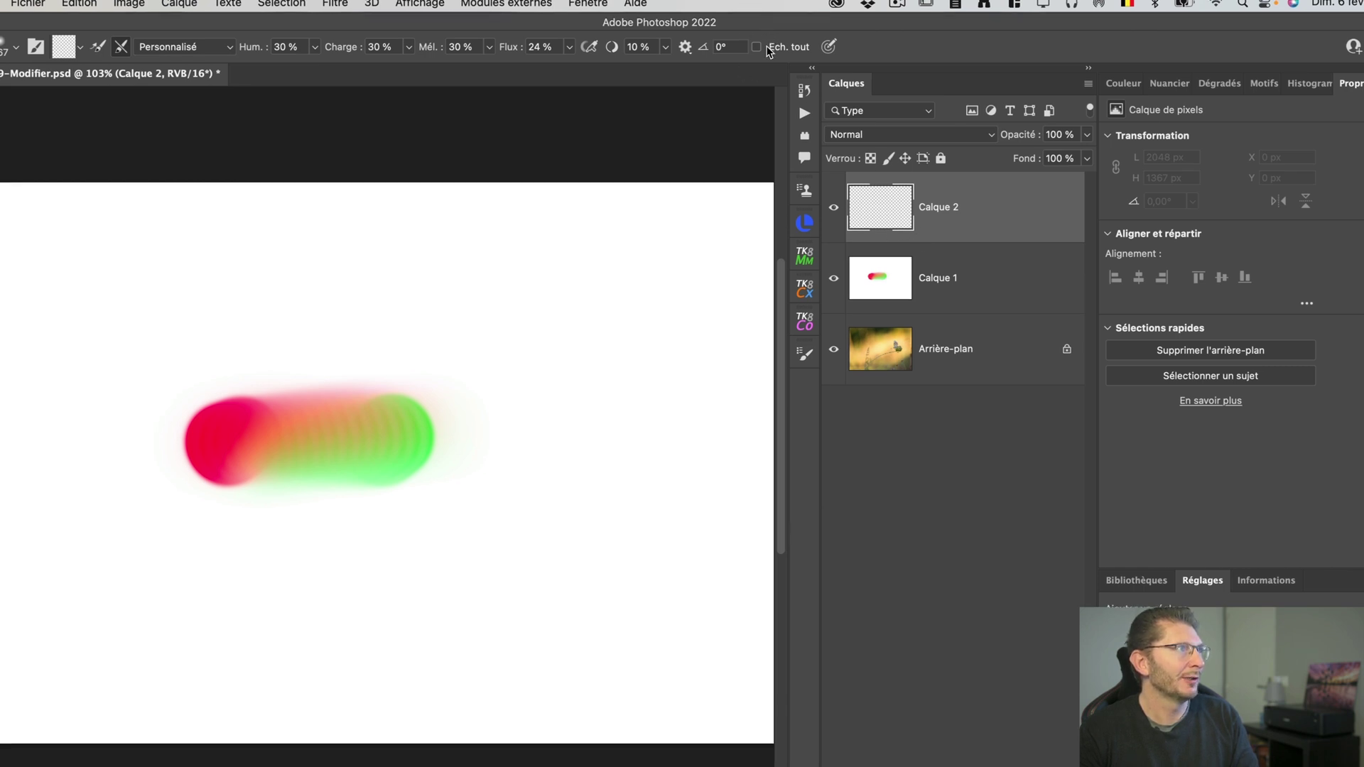
{"action": "left_click_drag", "start_coordinate": [199, 441], "coordinate": [317, 387]}
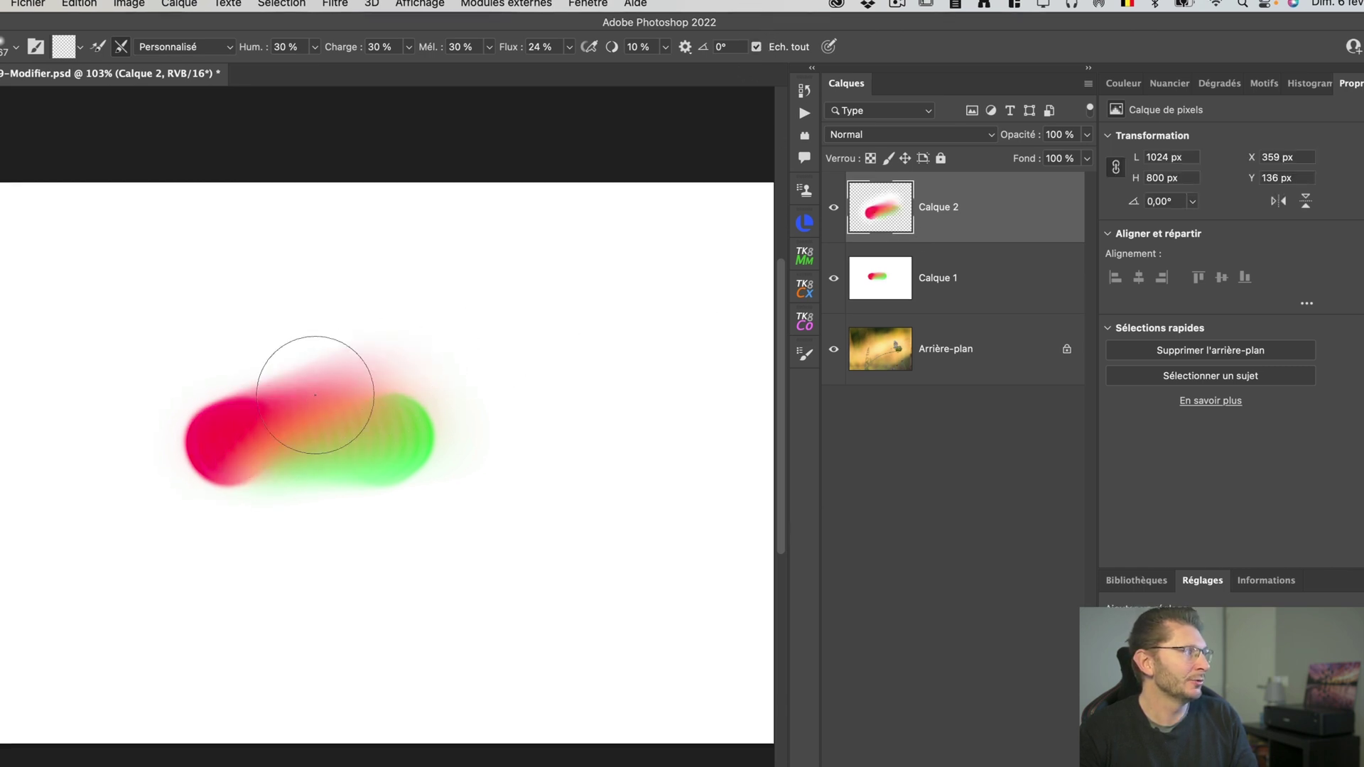
{"action": "left_click_drag", "start_coordinate": [278, 472], "coordinate": [515, 442]}
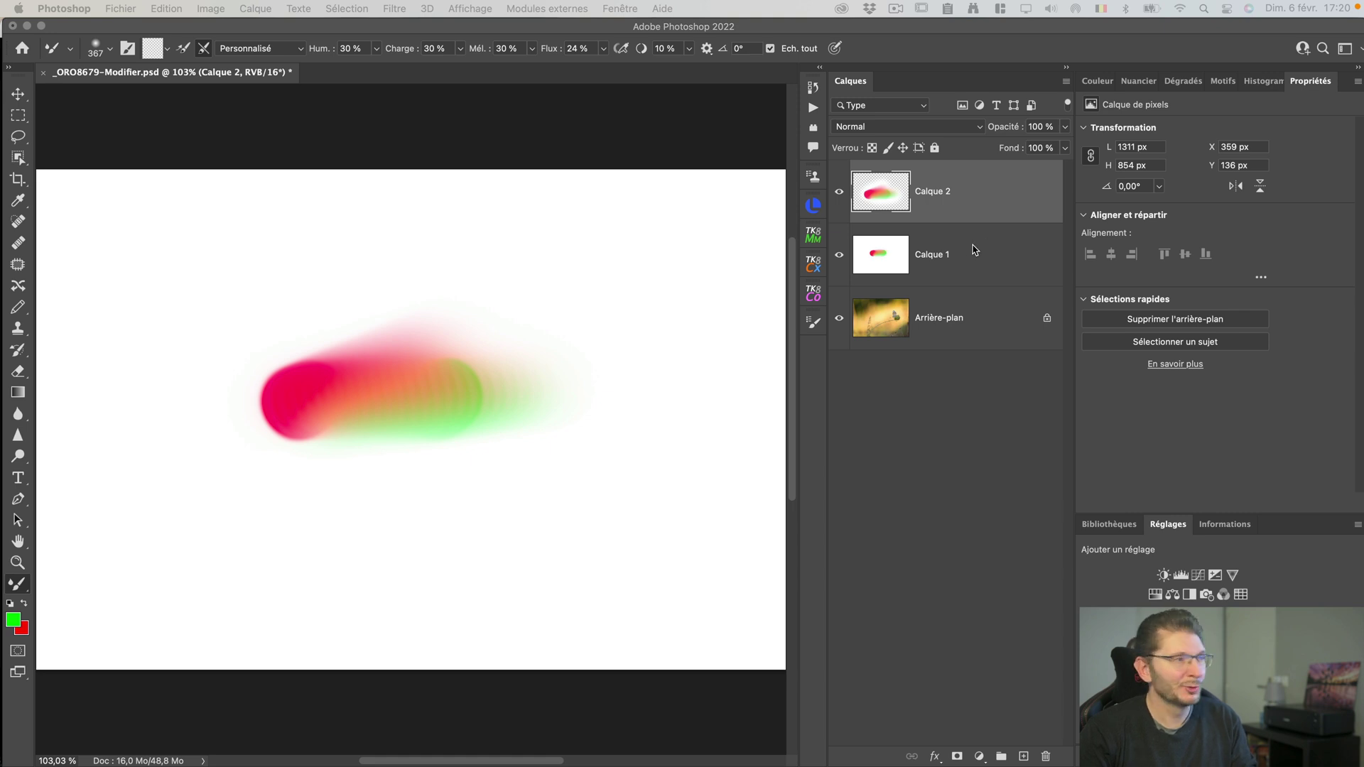
Delete both test layers, Calque 2 and Calque 1, leaving only the butterfly photo background
{"action": "left_click", "coordinate": [974, 198]}
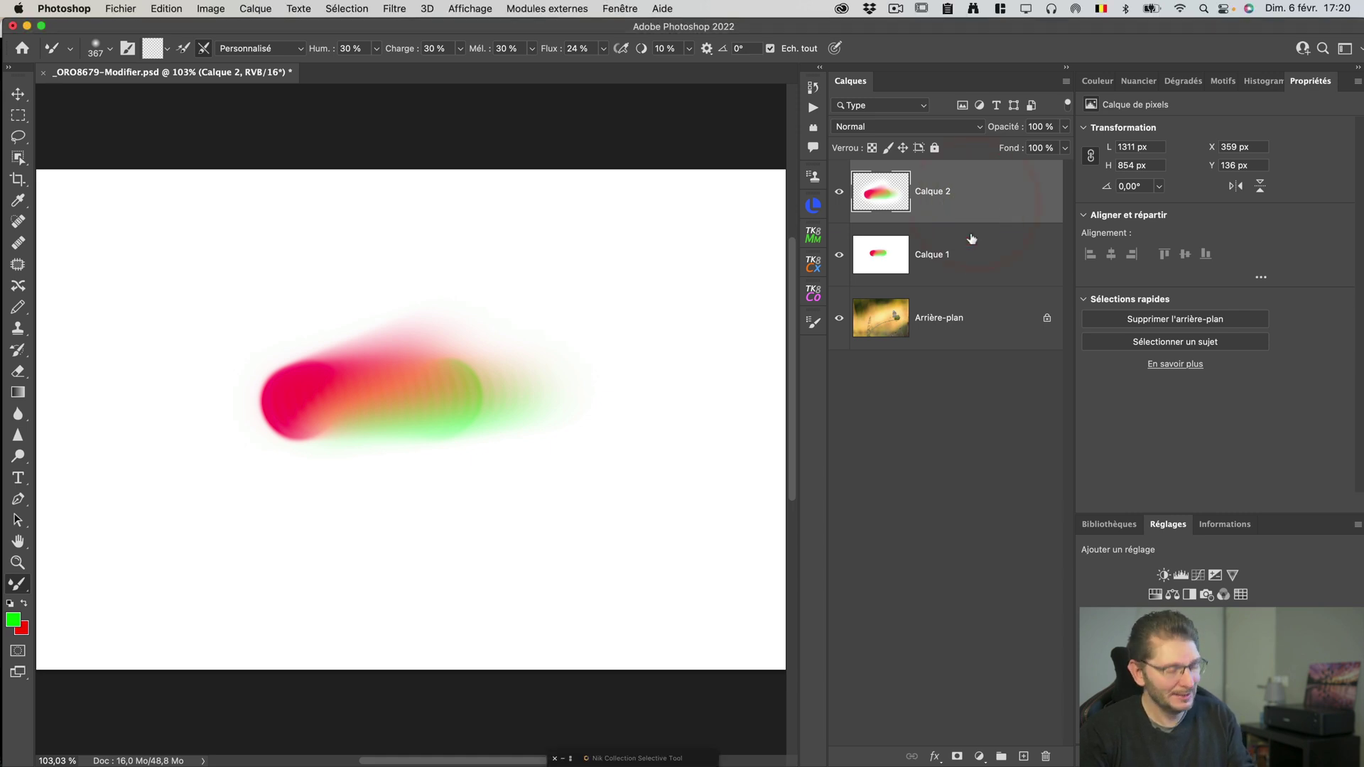
{"action": "left_click", "coordinate": [963, 247], "text": "shift"}
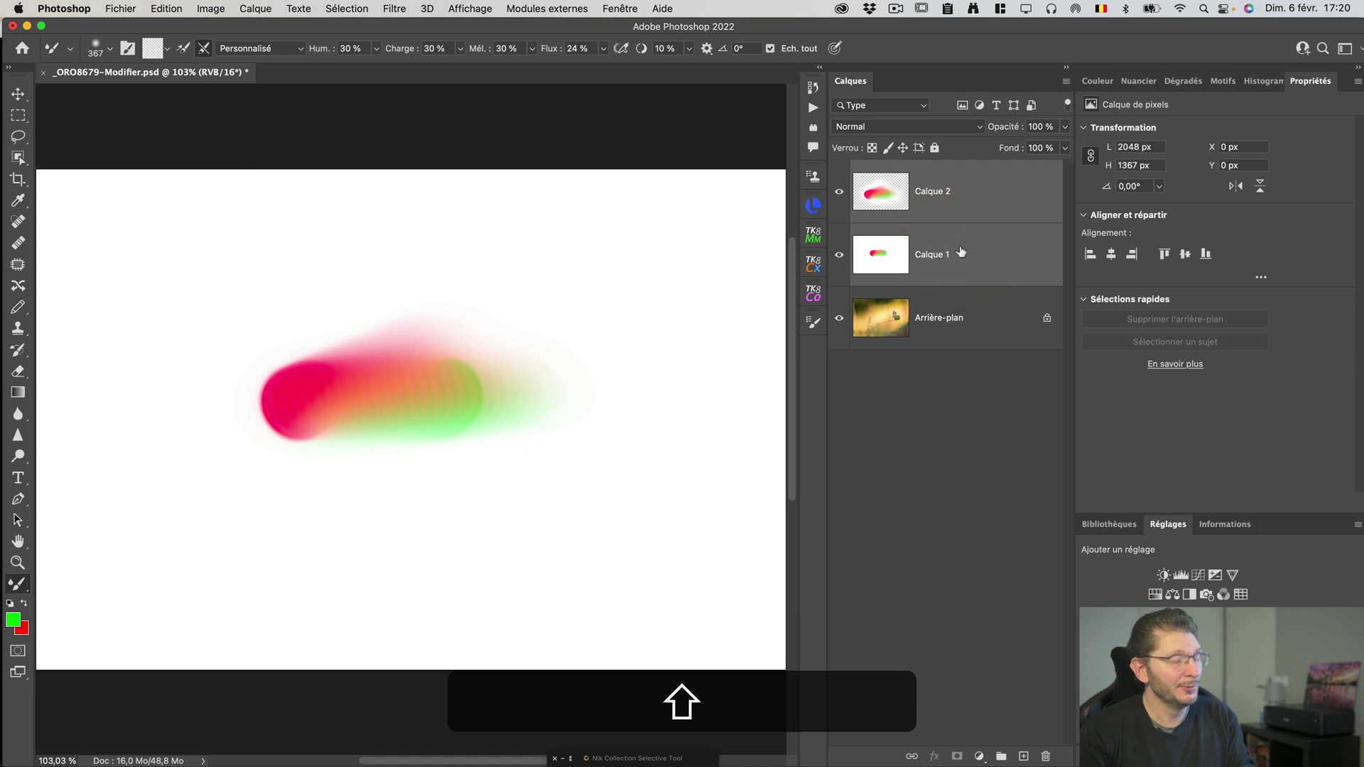
{"action": "key", "text": "BackSpace"}
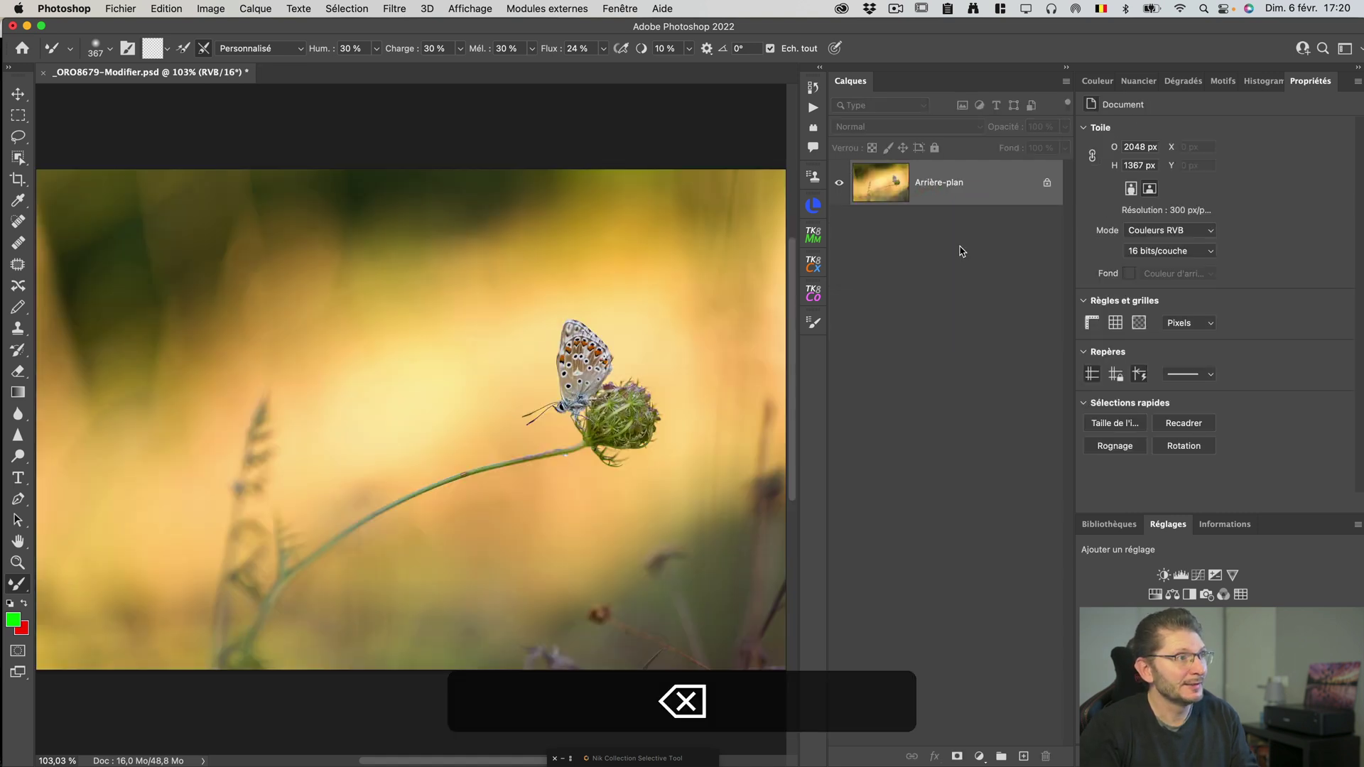
Create a new empty layer above the butterfly photo and enlarge the mixer brush to 789 px
{"action": "key", "text": "alt+shift+super"}
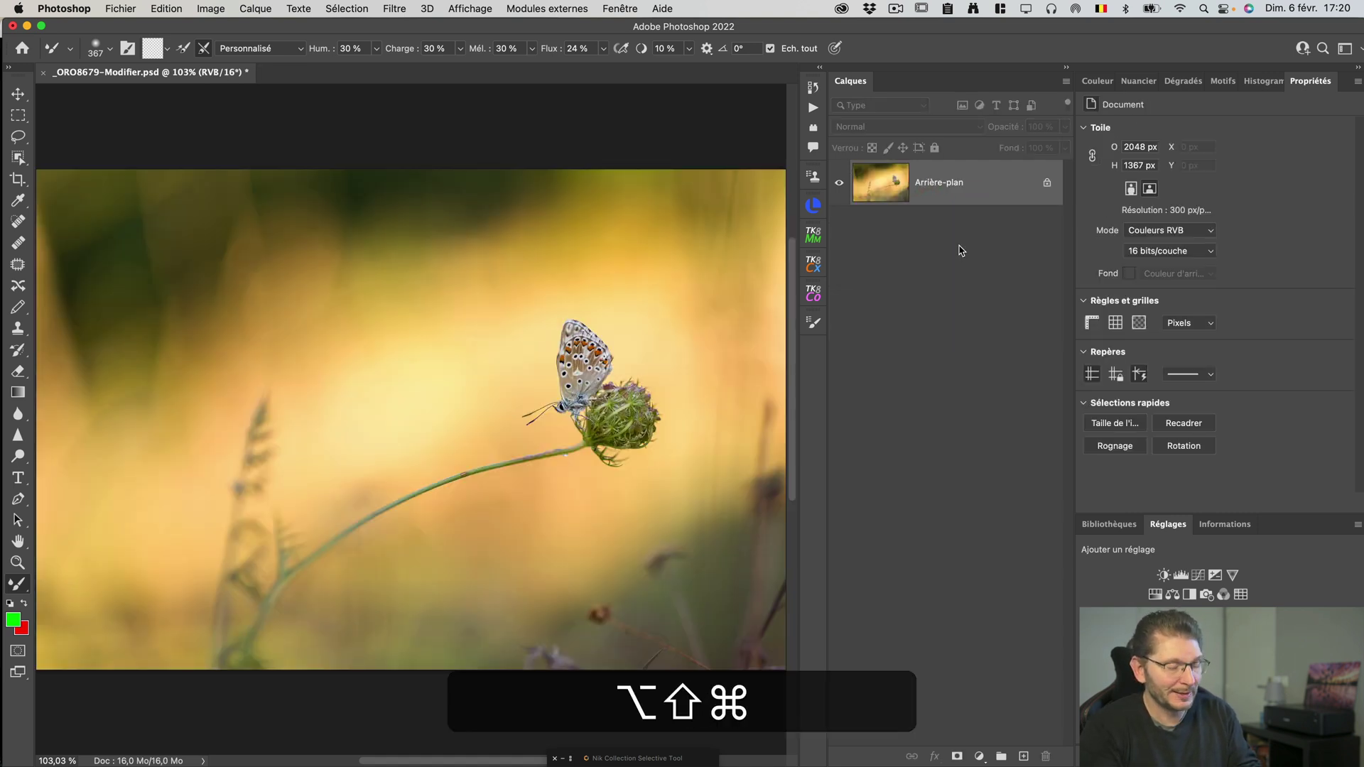
{"action": "key", "text": "alt+shift+super+n"}
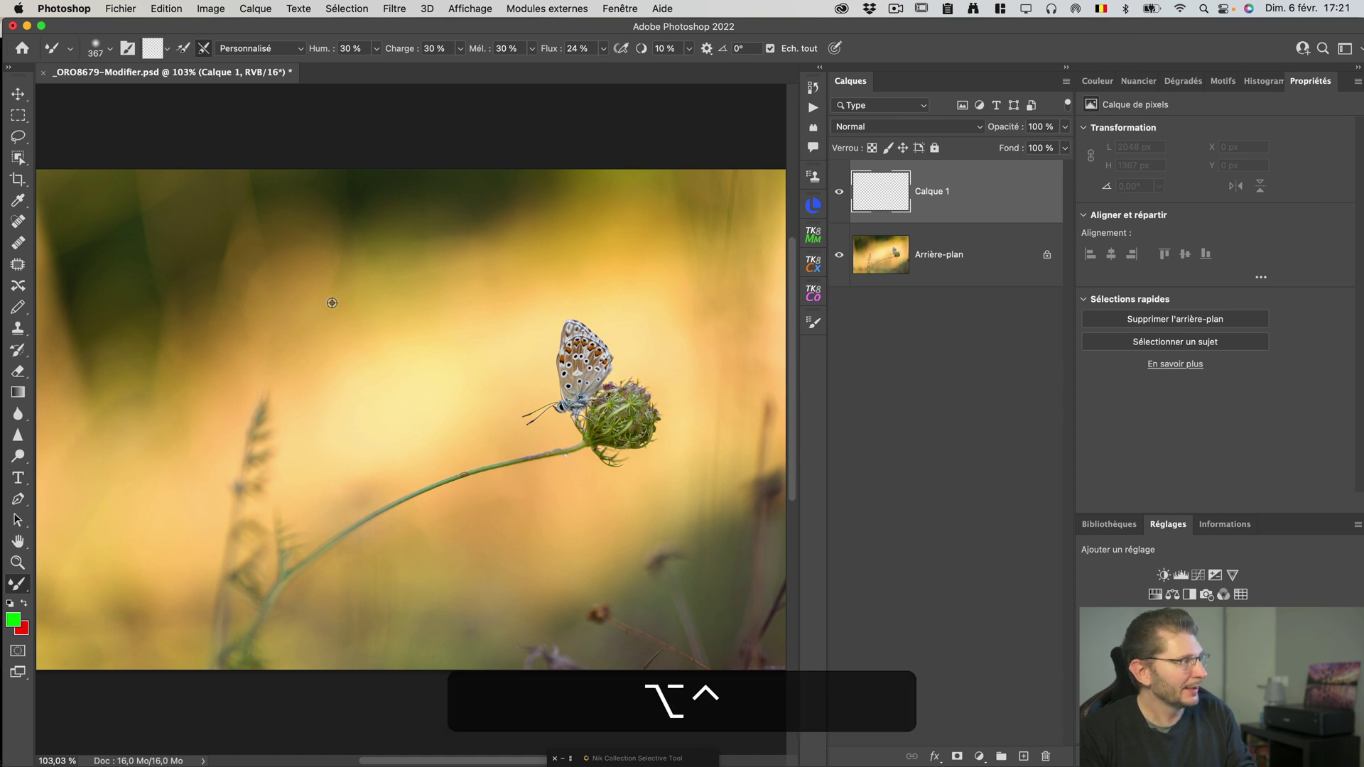
{"action": "mouse_move", "coordinate": [331, 299]}
{"action": "left_mouse_down"}
{"action": "mouse_move", "coordinate": [441, 312]}
{"action": "mouse_move", "coordinate": [343, 296]}
{"action": "left_mouse_up"}
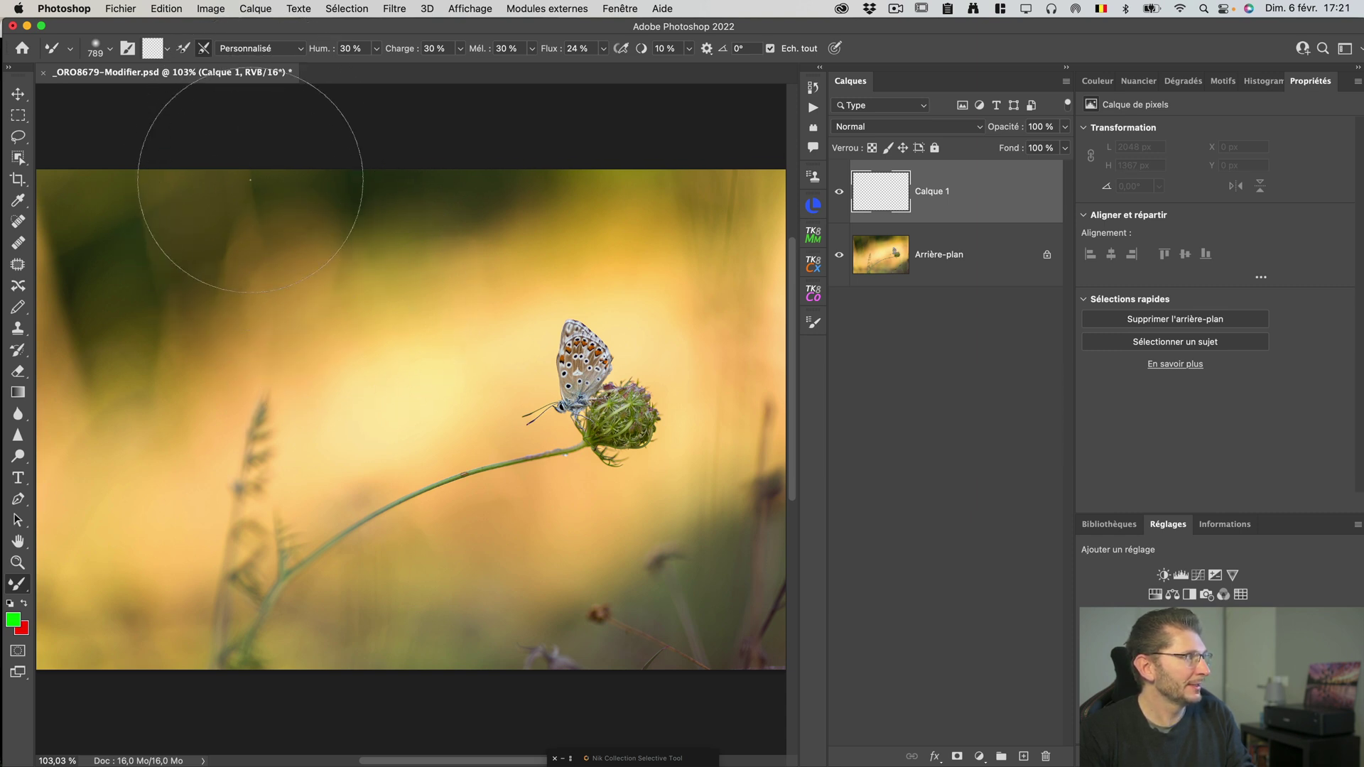
Blend the photo's blurred background across the upper area and left side with broad mixer brush strokes, and compare with the layer hidden and shown
{"action": "mouse_move", "coordinate": [333, 285]}
{"action": "left_mouse_down"}
{"action": "mouse_move", "coordinate": [275, 274]}
{"action": "mouse_move", "coordinate": [341, 277]}
{"action": "mouse_move", "coordinate": [289, 142]}
{"action": "left_mouse_up"}
{"action": "mouse_move", "coordinate": [355, 257]}
{"action": "left_mouse_down"}
{"action": "mouse_move", "coordinate": [280, 189]}
{"action": "mouse_move", "coordinate": [433, 107]}
{"action": "mouse_move", "coordinate": [494, 243]}
{"action": "mouse_move", "coordinate": [512, 235]}
{"action": "left_mouse_up"}
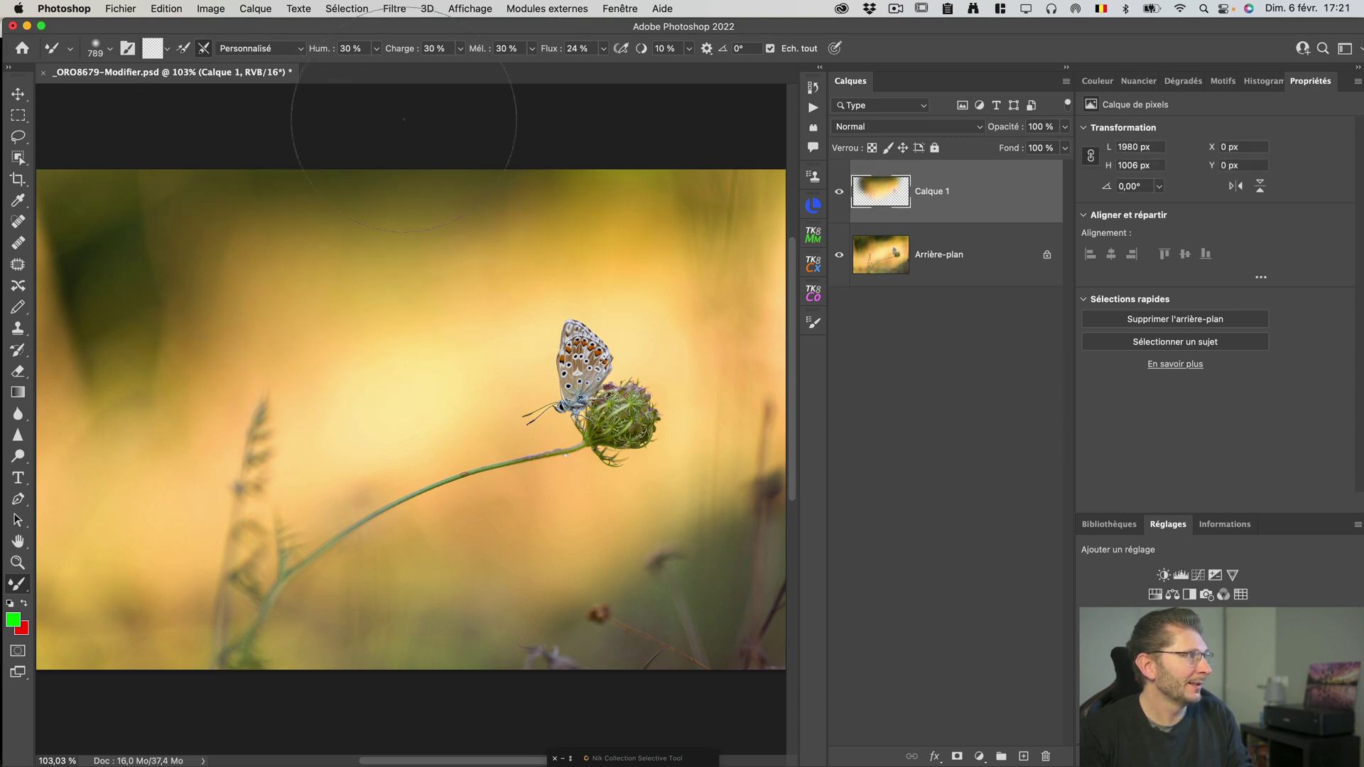
{"action": "mouse_move", "coordinate": [308, 227]}
{"action": "left_mouse_down"}
{"action": "mouse_move", "coordinate": [128, 207]}
{"action": "mouse_move", "coordinate": [244, 274]}
{"action": "mouse_move", "coordinate": [128, 270]}
{"action": "left_mouse_up"}
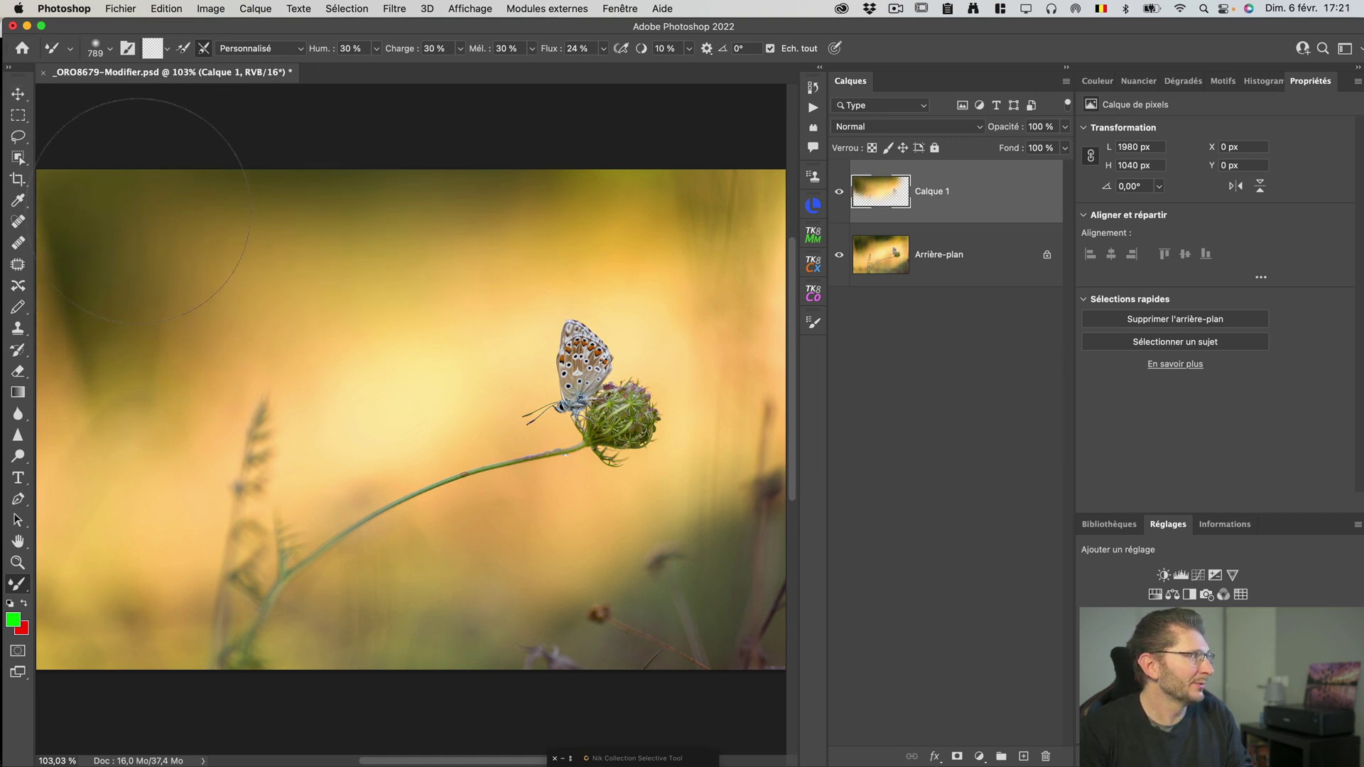
{"action": "mouse_move", "coordinate": [18, 370]}
{"action": "left_mouse_down"}
{"action": "mouse_move", "coordinate": [137, 295]}
{"action": "mouse_move", "coordinate": [138, 396]}
{"action": "mouse_move", "coordinate": [51, 345]}
{"action": "left_mouse_up"}
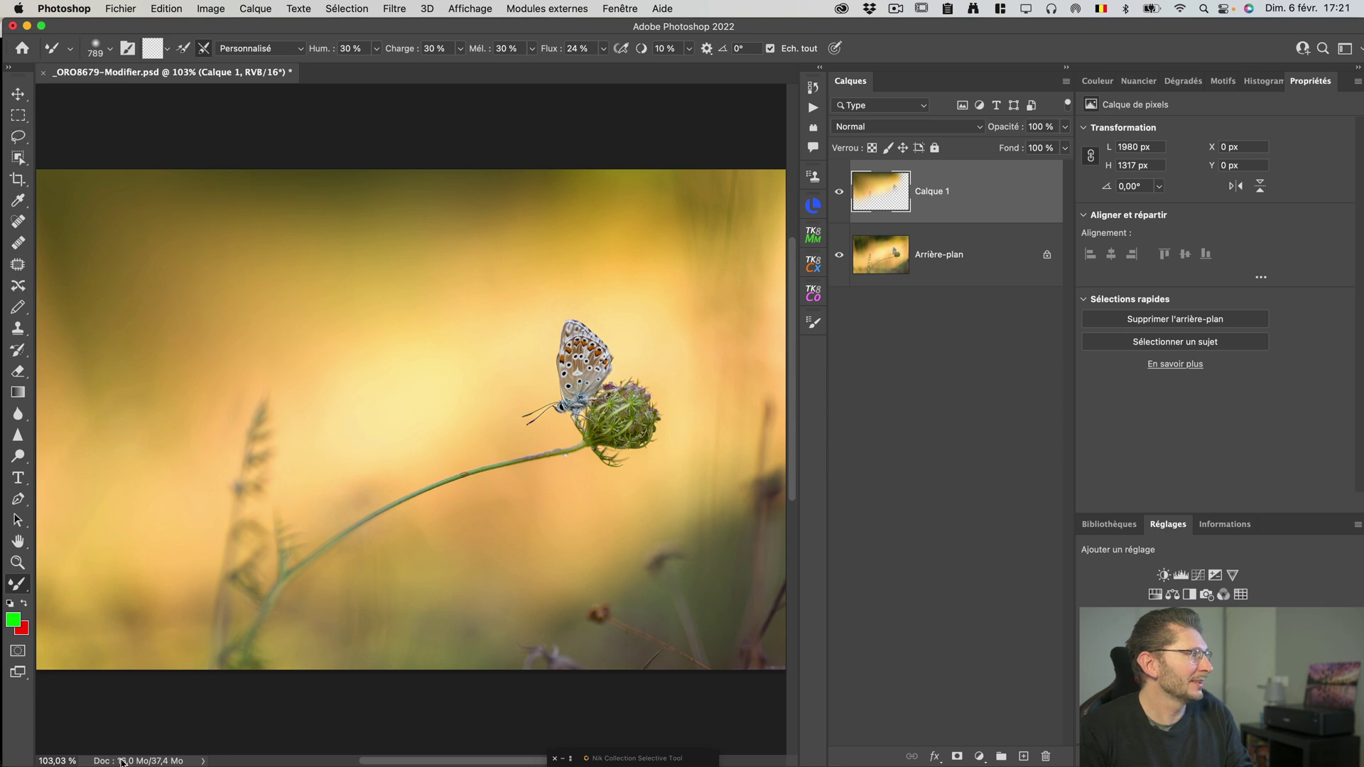
{"action": "mouse_move", "coordinate": [120, 549]}
{"action": "left_mouse_down"}
{"action": "mouse_move", "coordinate": [123, 668]}
{"action": "mouse_move", "coordinate": [124, 550]}
{"action": "mouse_move", "coordinate": [110, 667]}
{"action": "mouse_move", "coordinate": [111, 580]}
{"action": "mouse_move", "coordinate": [73, 578]}
{"action": "mouse_move", "coordinate": [75, 632]}
{"action": "mouse_move", "coordinate": [554, 214]}
{"action": "mouse_move", "coordinate": [792, 174]}
{"action": "mouse_move", "coordinate": [657, 239]}
{"action": "mouse_move", "coordinate": [743, 218]}
{"action": "left_mouse_up"}
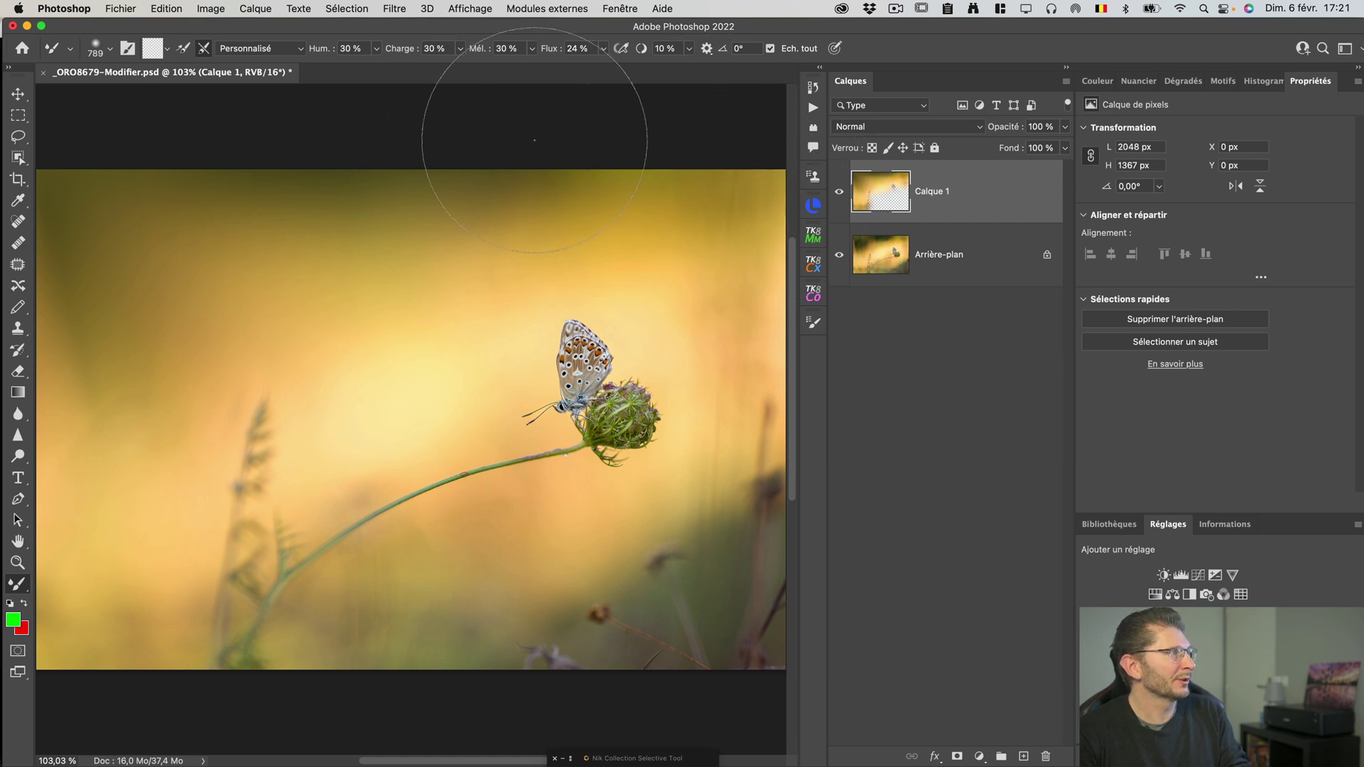
{"action": "left_click", "coordinate": [840, 196]}
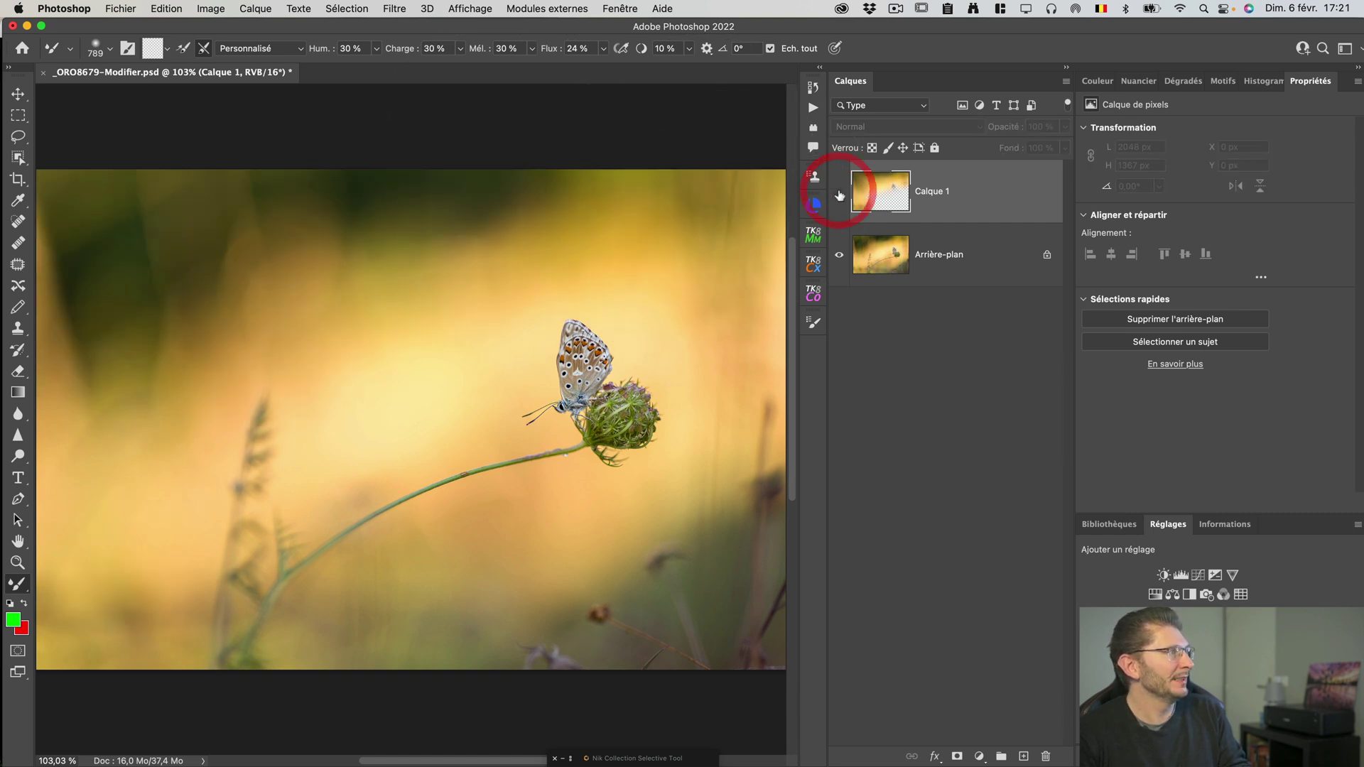
{"action": "left_click", "coordinate": [839, 195]}
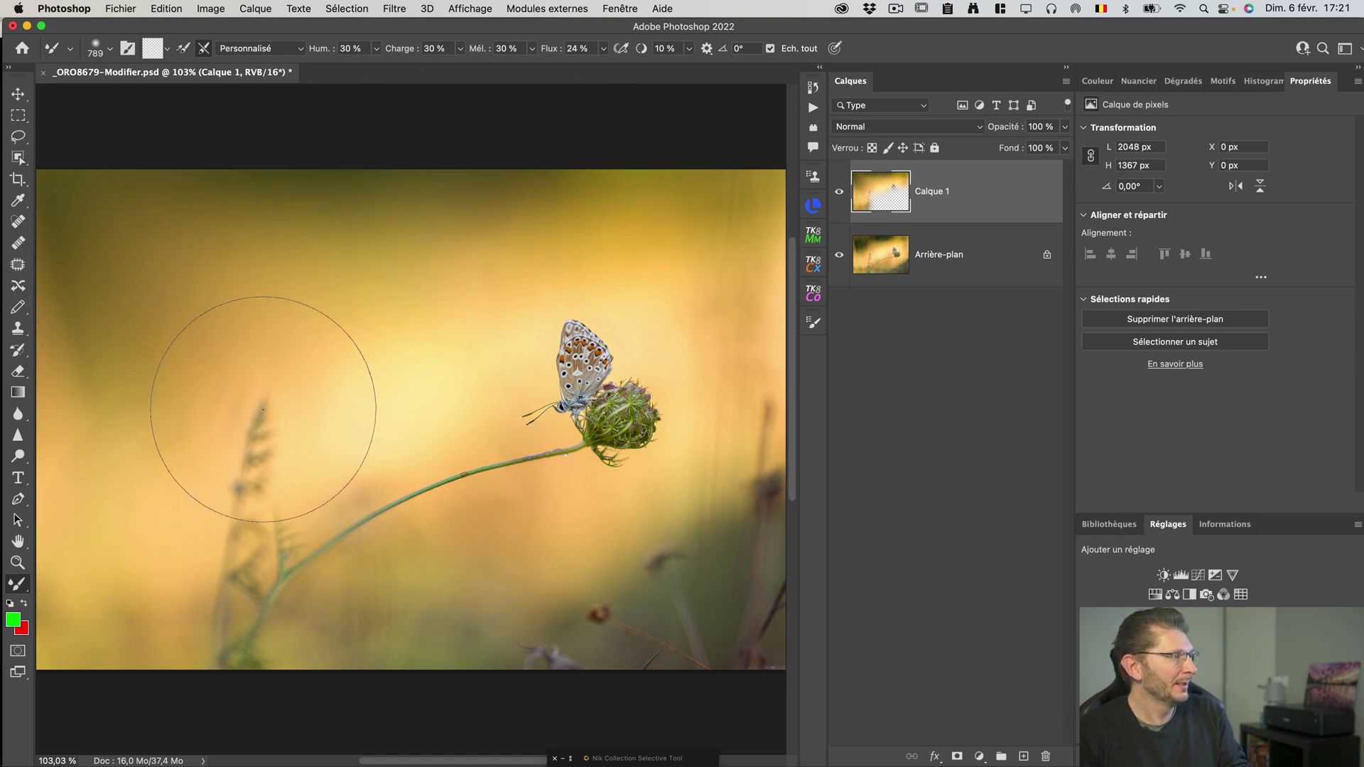
Blend the blurred background below the stem and around the butterfly's right side with the Mixer Brush, comparing with Calque 1 hidden and shown
{"action": "left_click_drag", "start_coordinate": [469, 609], "coordinate": [426, 703]}
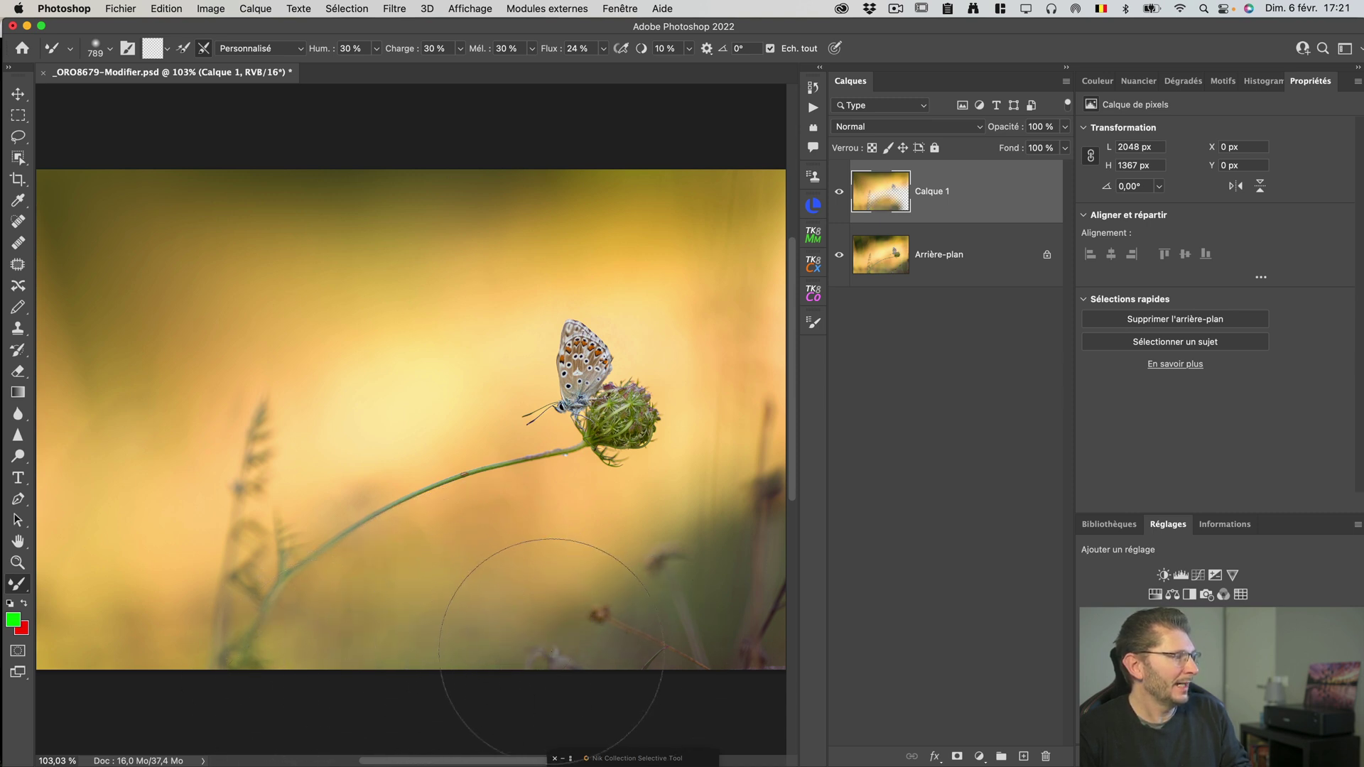
{"action": "left_click_drag", "start_coordinate": [542, 466], "coordinate": [326, 483]}
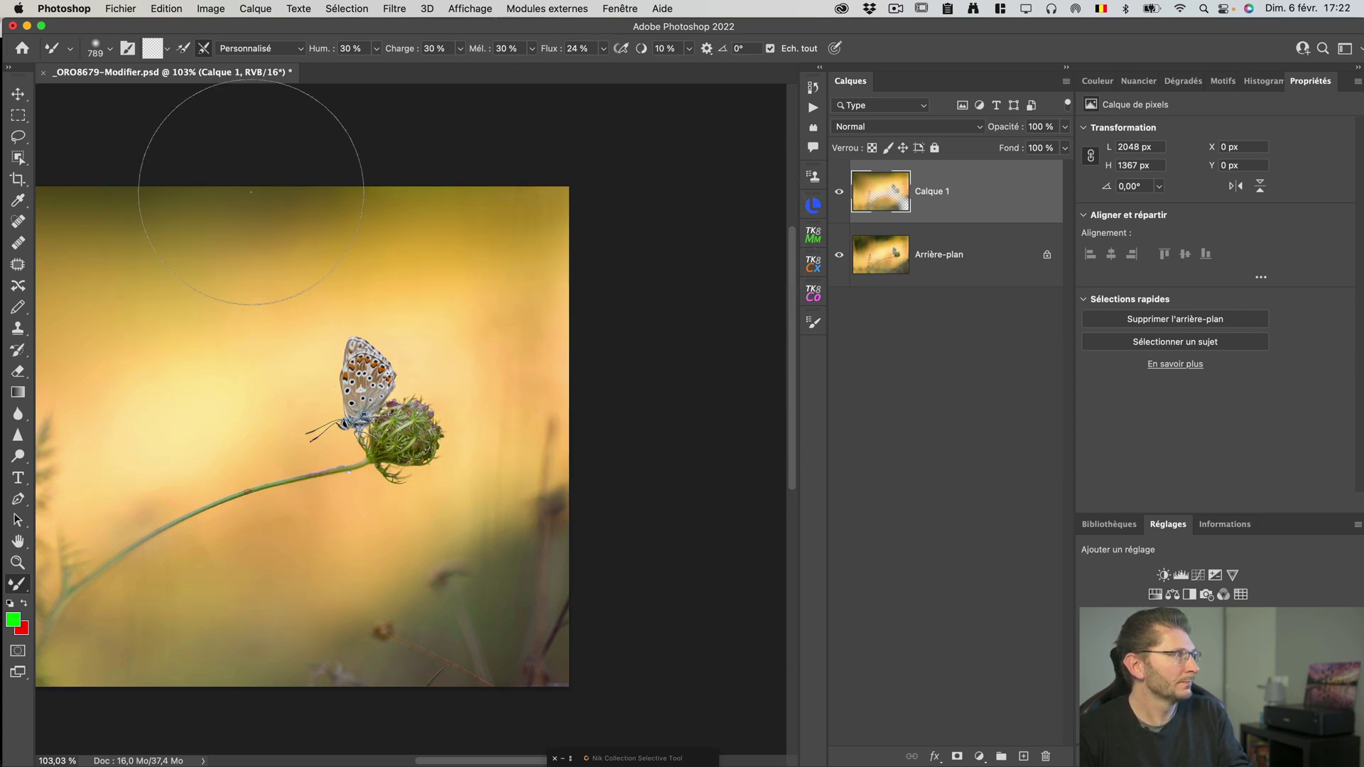
{"action": "left_click_drag", "start_coordinate": [626, 258], "coordinate": [843, 240]}
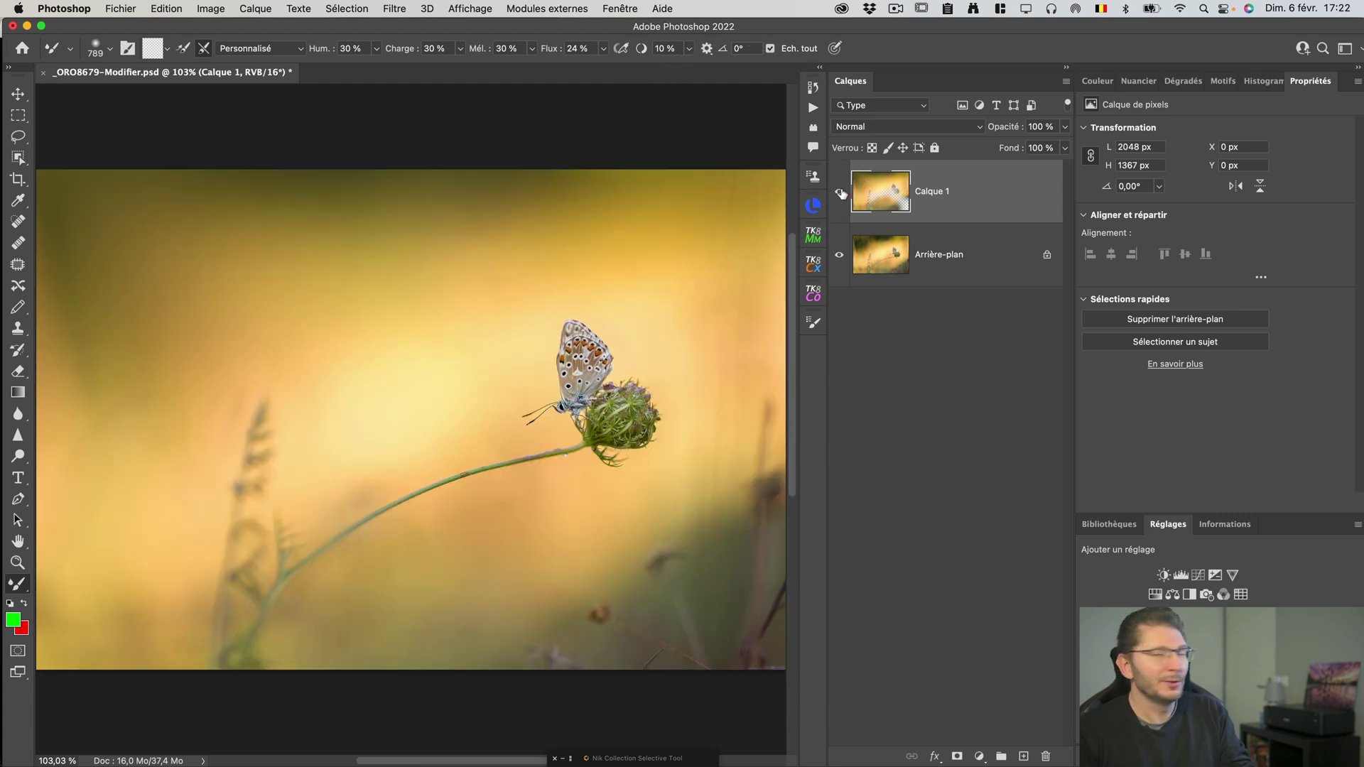
{"action": "left_click", "coordinate": [840, 192]}
{"action": "left_click", "coordinate": [840, 193]}
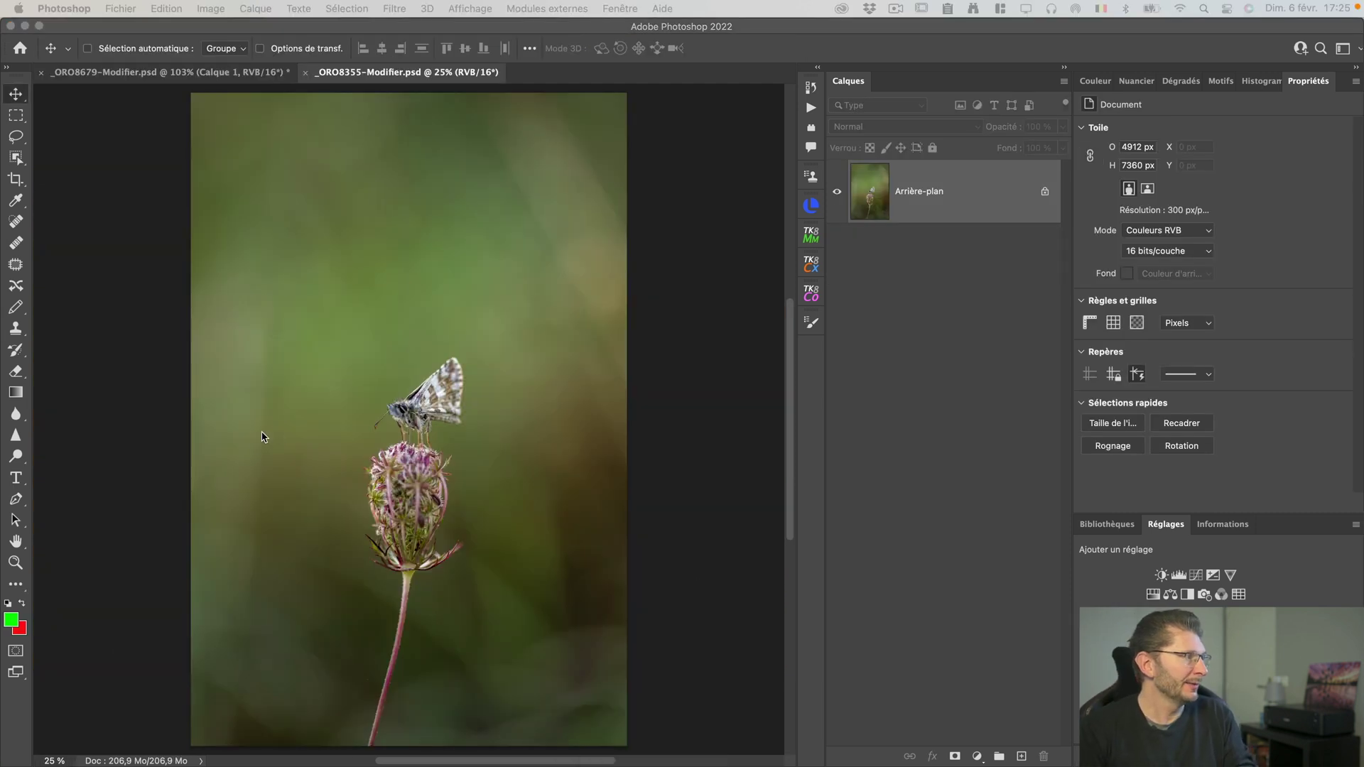
Examine the background of the second butterfly photo, _ORO8355-Modifier.psd, close up from the flower stem to the upper edge
{"action": "left_click", "coordinate": [258, 531]}
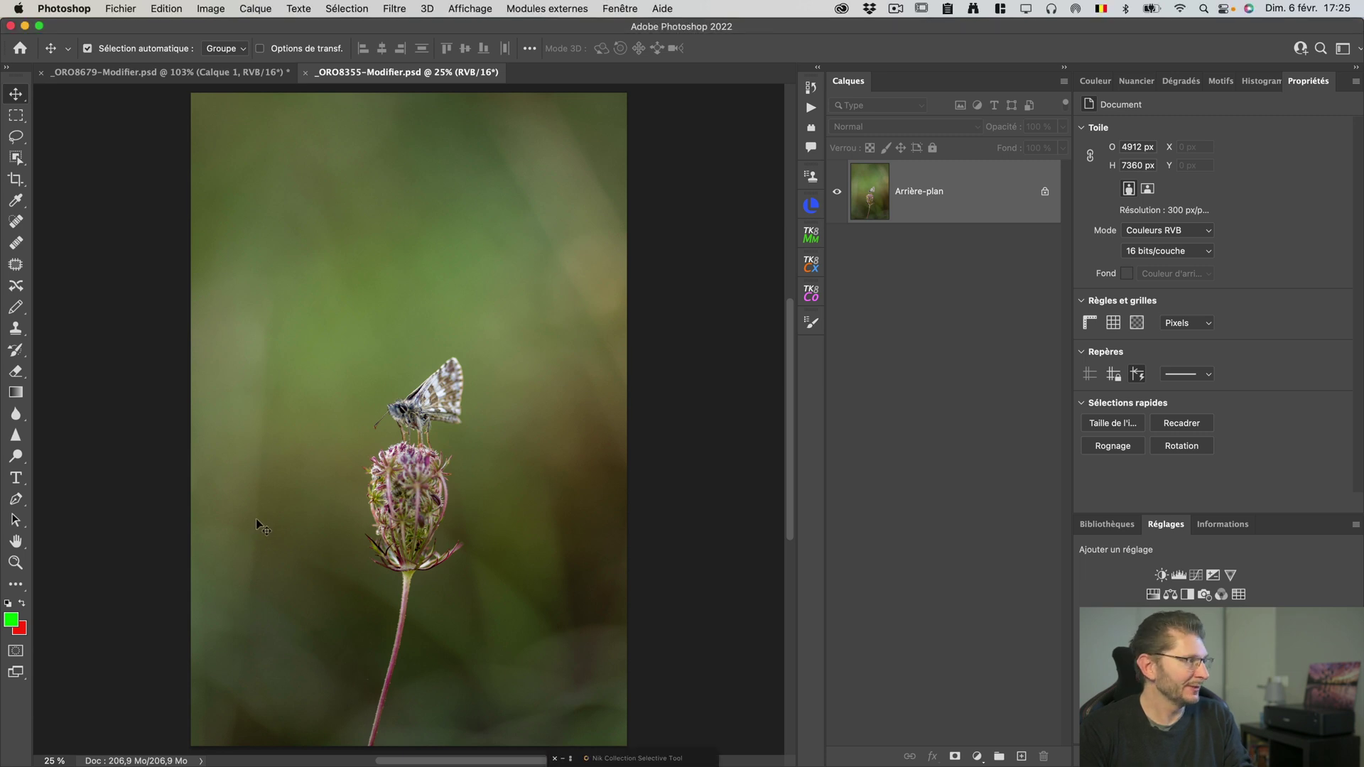
{"action": "key", "text": "z"}
{"action": "left_click", "coordinate": [292, 514]}
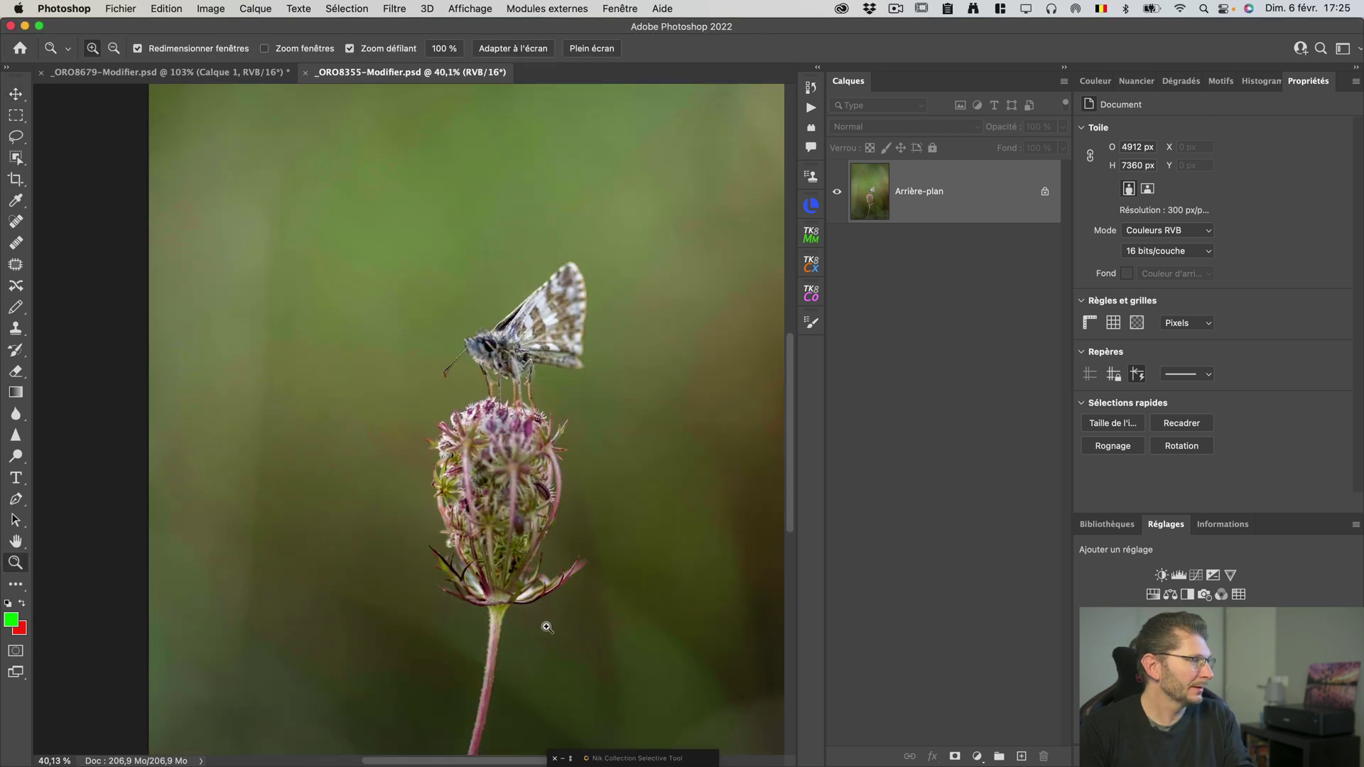
{"action": "key", "text": "space"}
{"action": "left_click_drag", "start_coordinate": [649, 676], "coordinate": [515, 538]}
{"action": "left_click", "coordinate": [514, 538]}
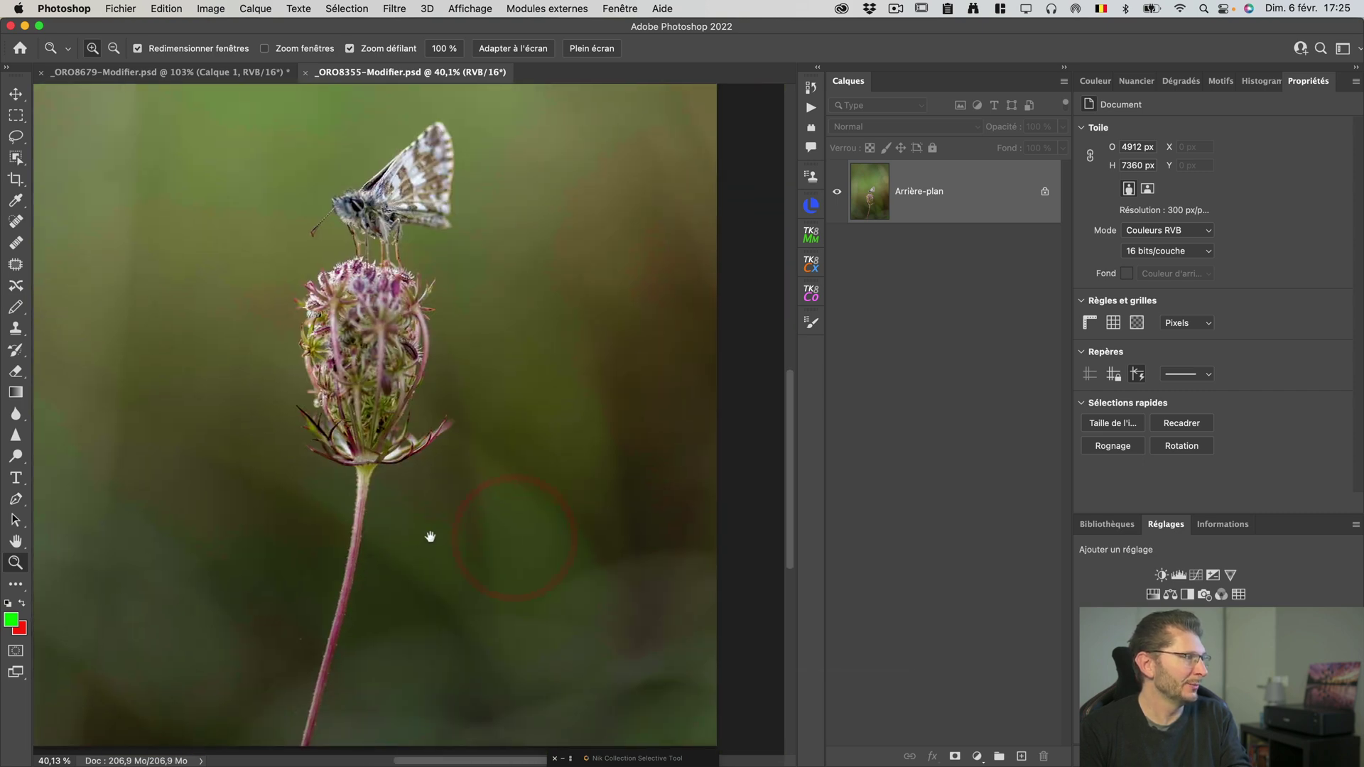
{"action": "left_click_drag", "start_coordinate": [430, 537], "coordinate": [411, 625]}
{"action": "key", "text": "space"}
{"action": "left_click_drag", "start_coordinate": [493, 396], "coordinate": [456, 701]}
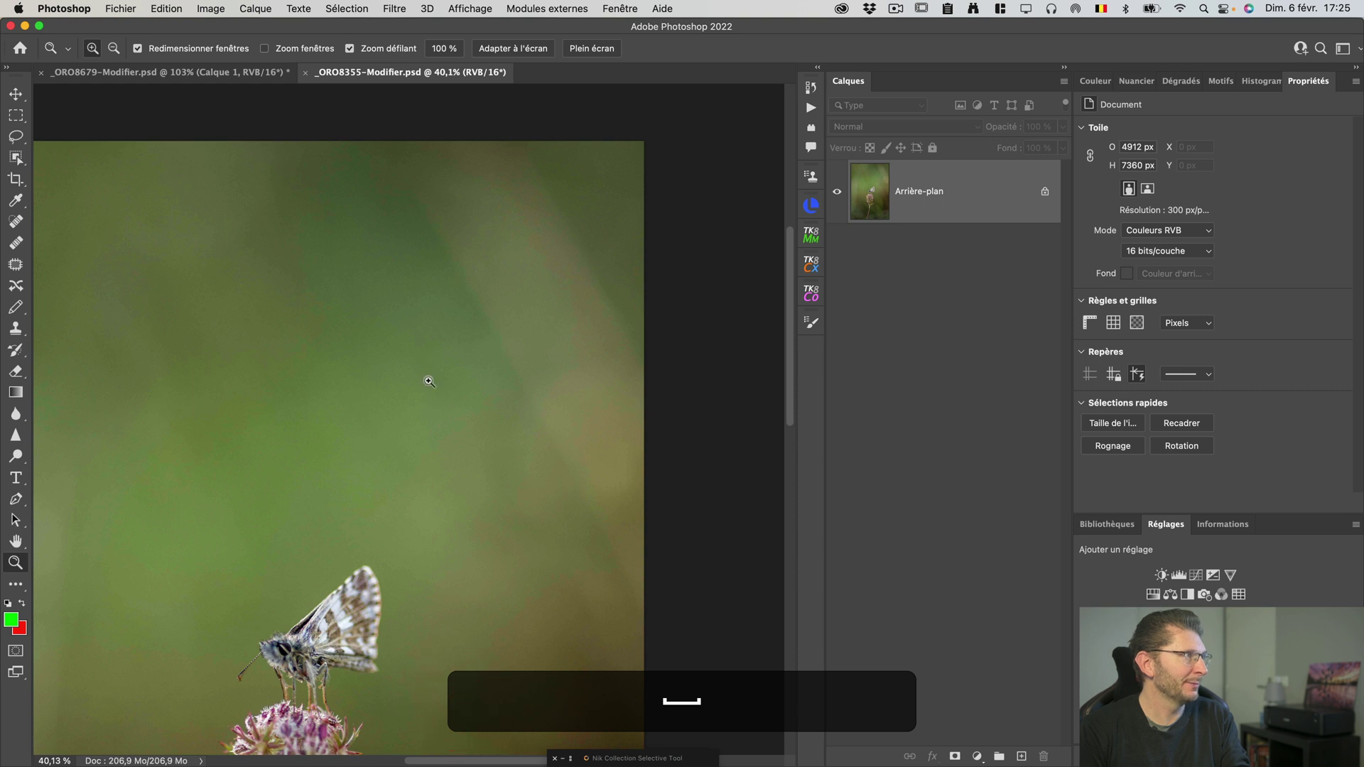
{"action": "key", "text": "shift+super+0"}
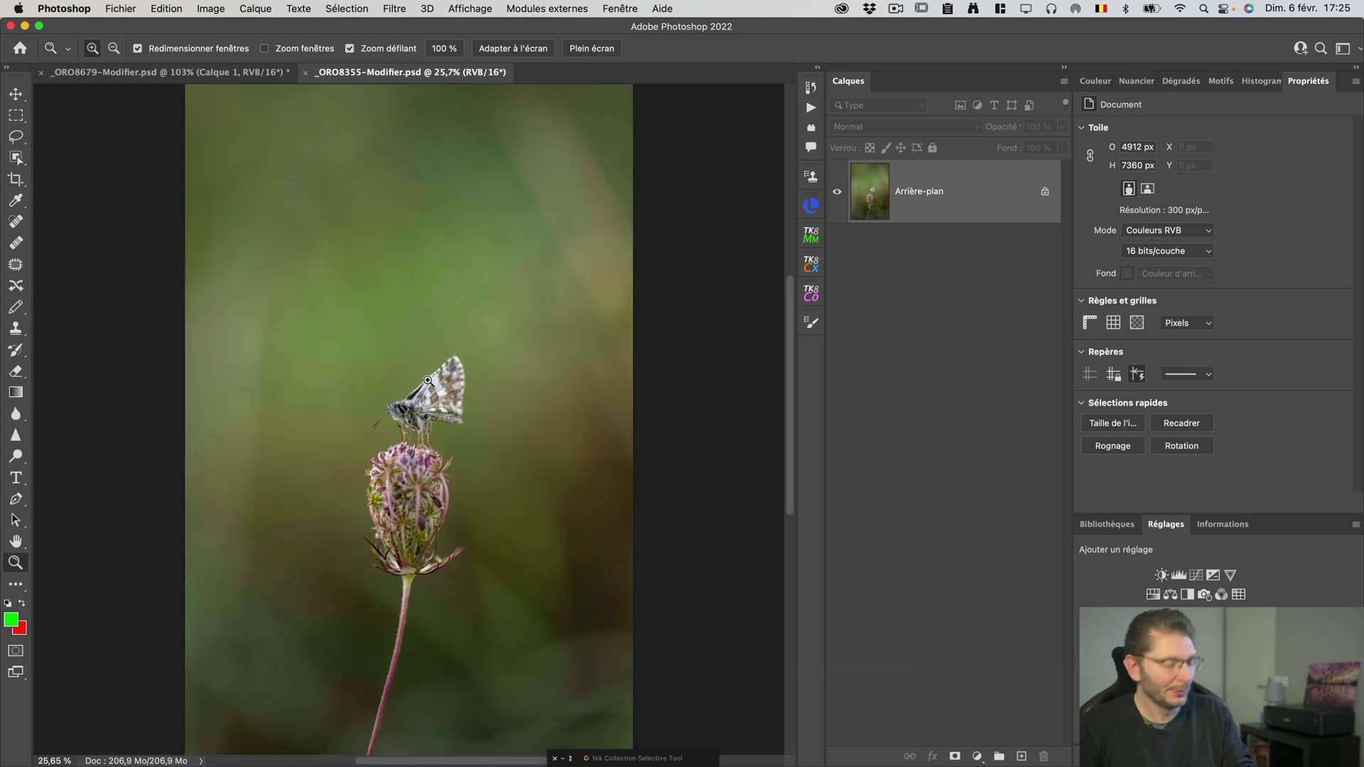
Create a new empty layer above the second butterfly photo and clean the Mixer Brush (Nettoyer le pinceau)
{"action": "key", "text": "alt+shift+super+n"}
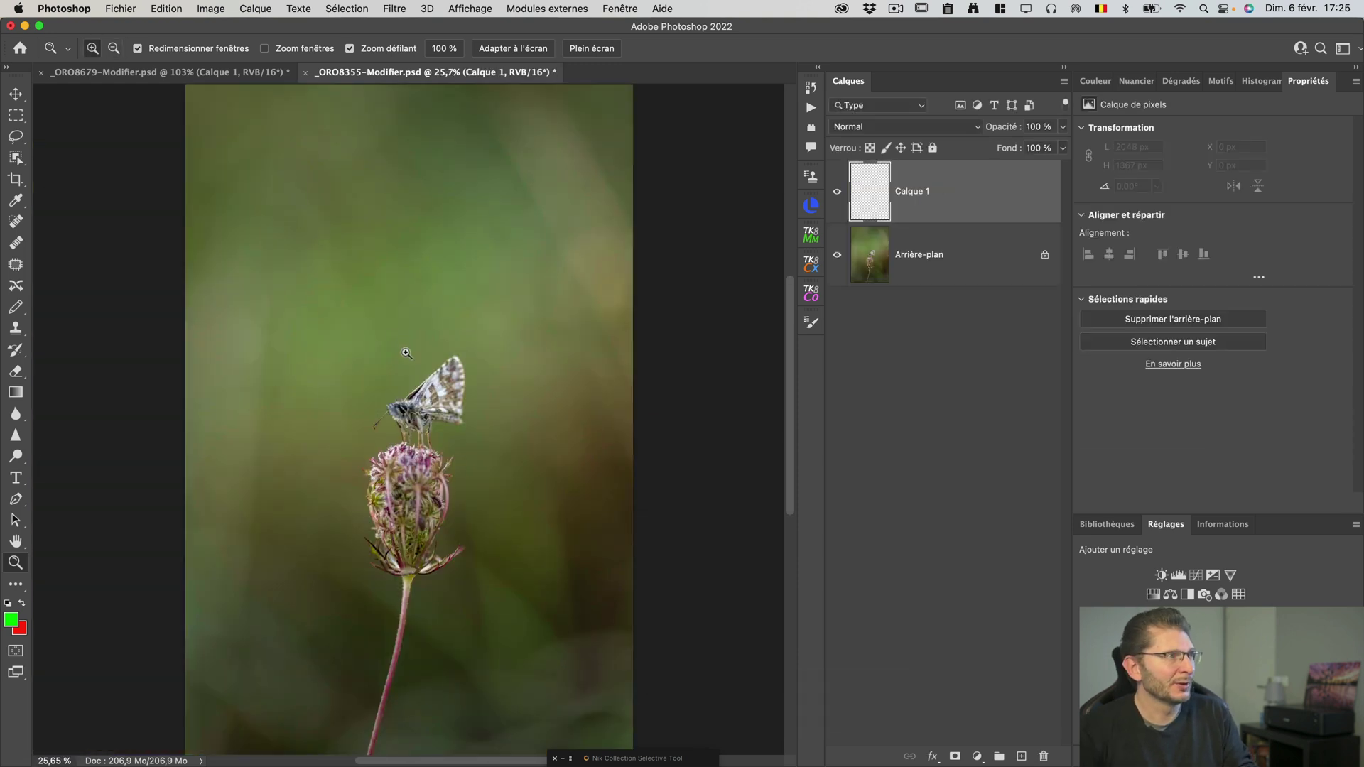
{"action": "key", "text": "b"}
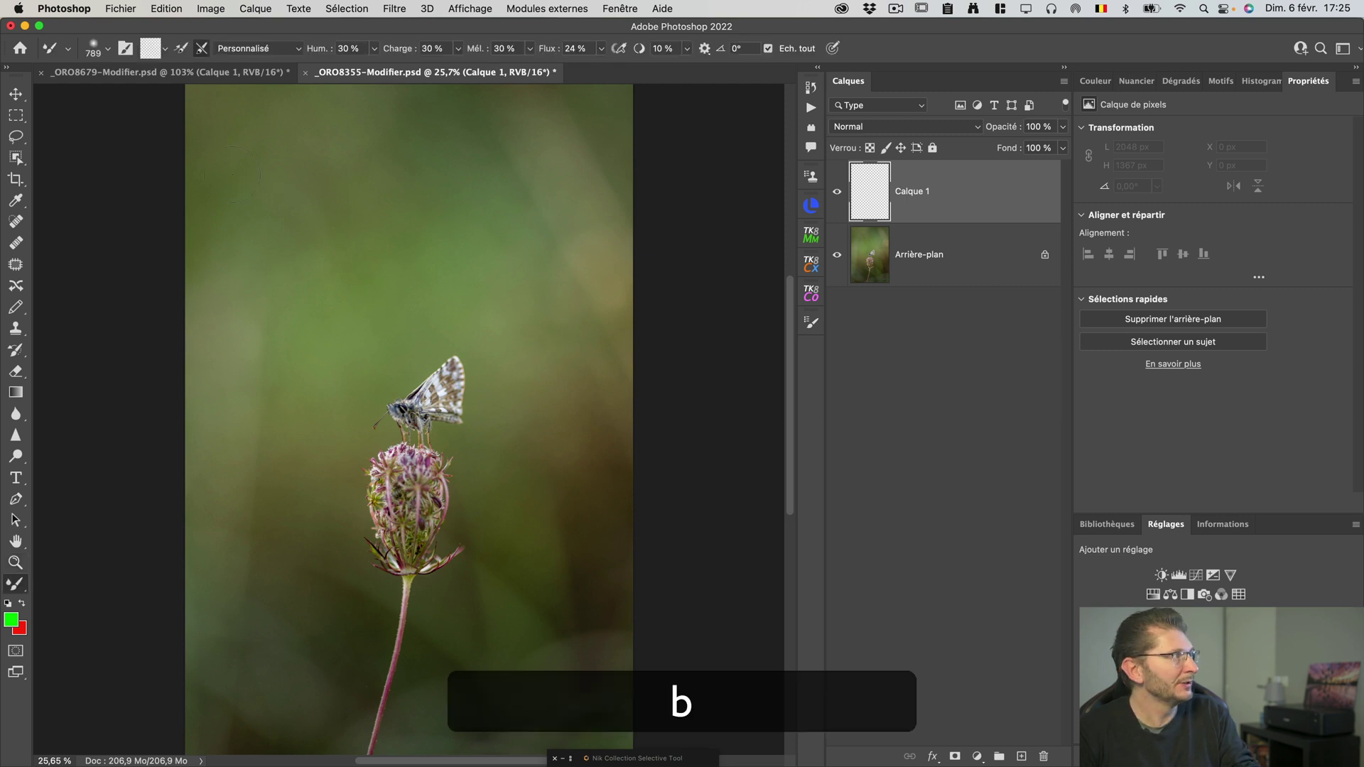
{"action": "left_click", "coordinate": [167, 51]}
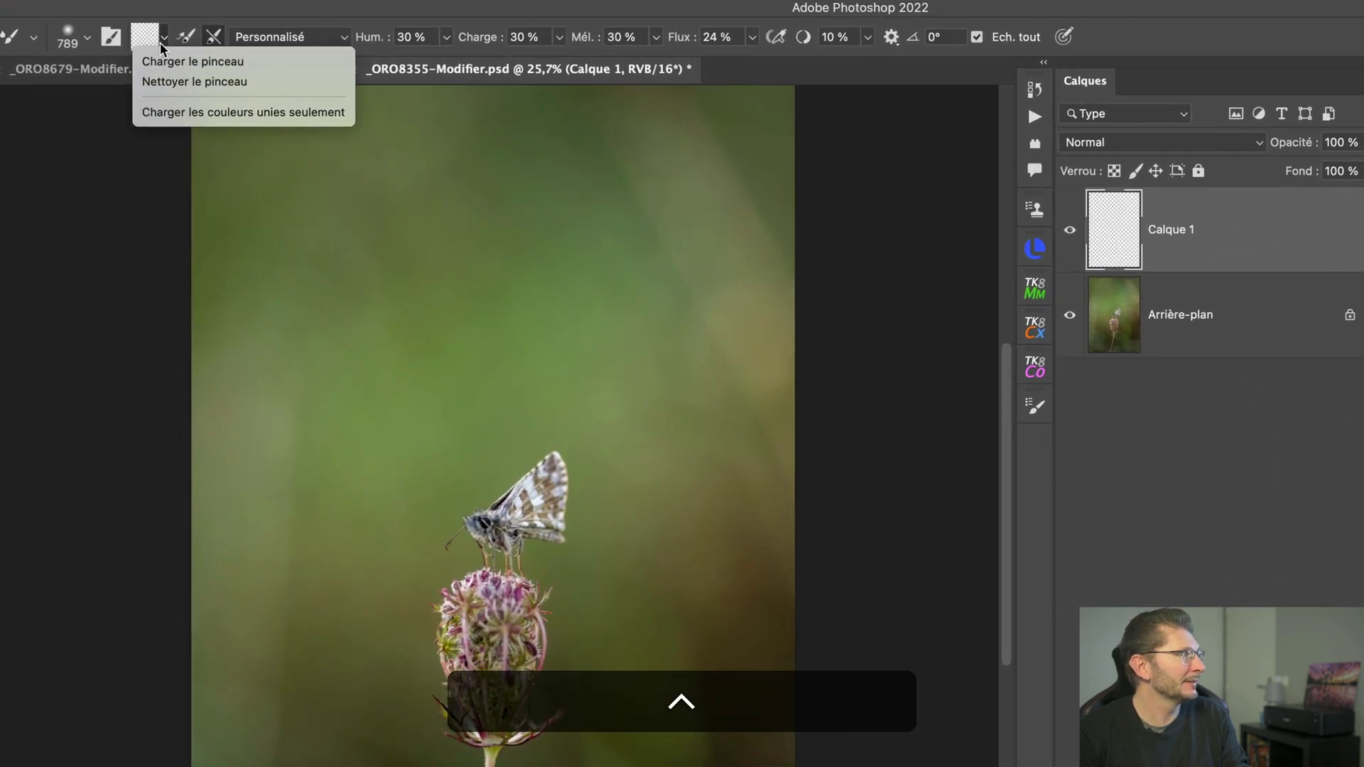
{"action": "left_click", "coordinate": [171, 84]}
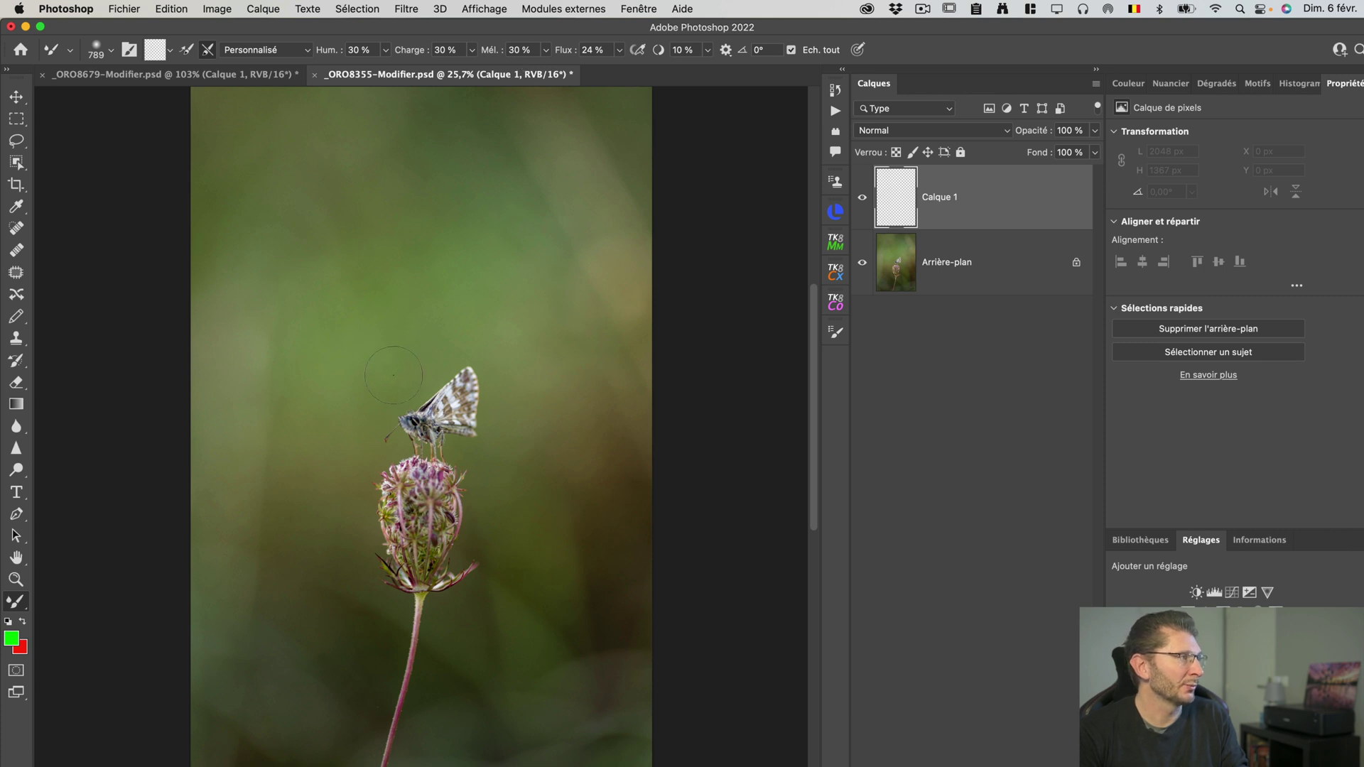
Enlarge the mixer brush to 2100 px and blend the background across the upper area and left of the butterfly, comparing with the layer hidden
{"action": "left_click_drag", "start_coordinate": [376, 305], "coordinate": [497, 301]}
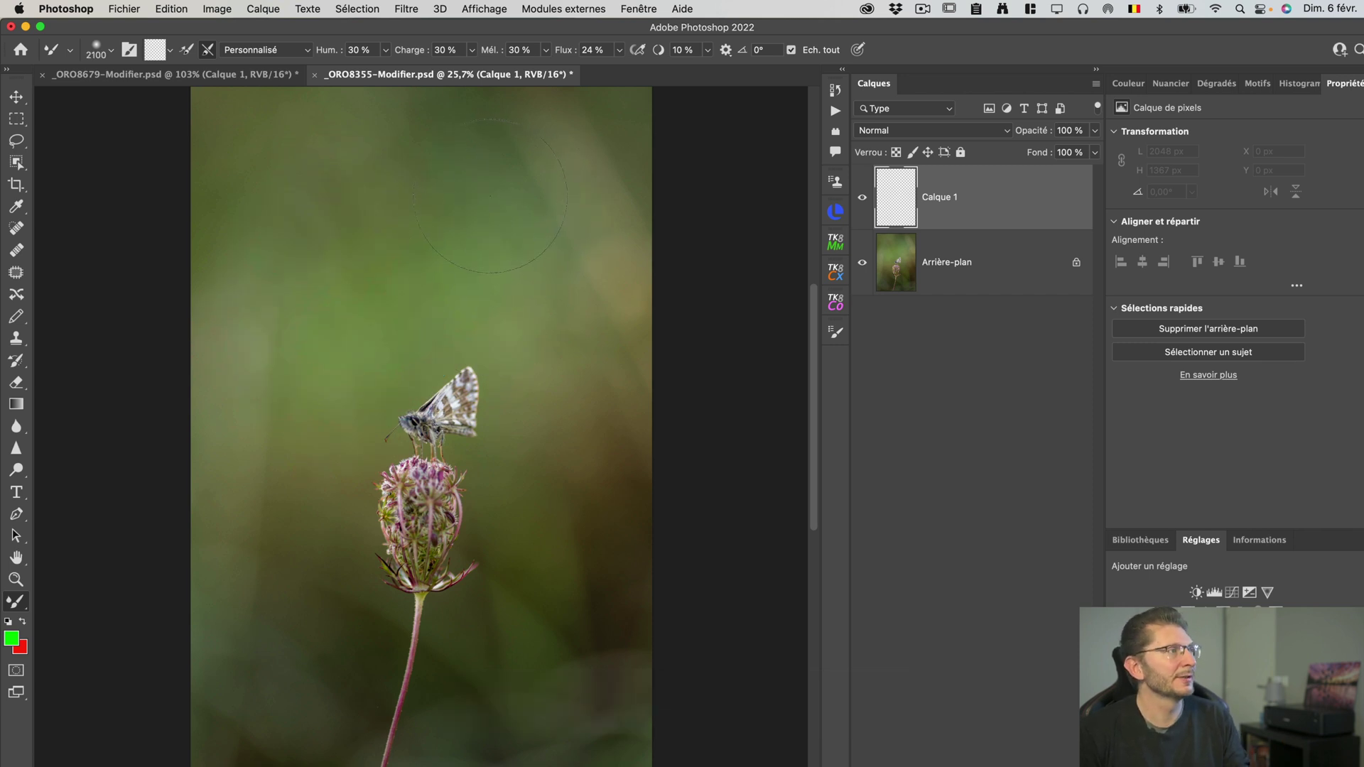
{"action": "mouse_move", "coordinate": [482, 165]}
{"action": "left_mouse_down"}
{"action": "mouse_move", "coordinate": [490, 142]}
{"action": "mouse_move", "coordinate": [755, 155]}
{"action": "mouse_move", "coordinate": [487, 152]}
{"action": "mouse_move", "coordinate": [584, 255]}
{"action": "mouse_move", "coordinate": [694, 329]}
{"action": "mouse_move", "coordinate": [731, 258]}
{"action": "mouse_move", "coordinate": [809, 270]}
{"action": "mouse_move", "coordinate": [681, 169]}
{"action": "mouse_move", "coordinate": [418, 158]}
{"action": "mouse_move", "coordinate": [456, 137]}
{"action": "mouse_move", "coordinate": [518, 137]}
{"action": "mouse_move", "coordinate": [637, 39]}
{"action": "mouse_move", "coordinate": [504, 135]}
{"action": "left_mouse_up"}
{"action": "left_click", "coordinate": [863, 198]}
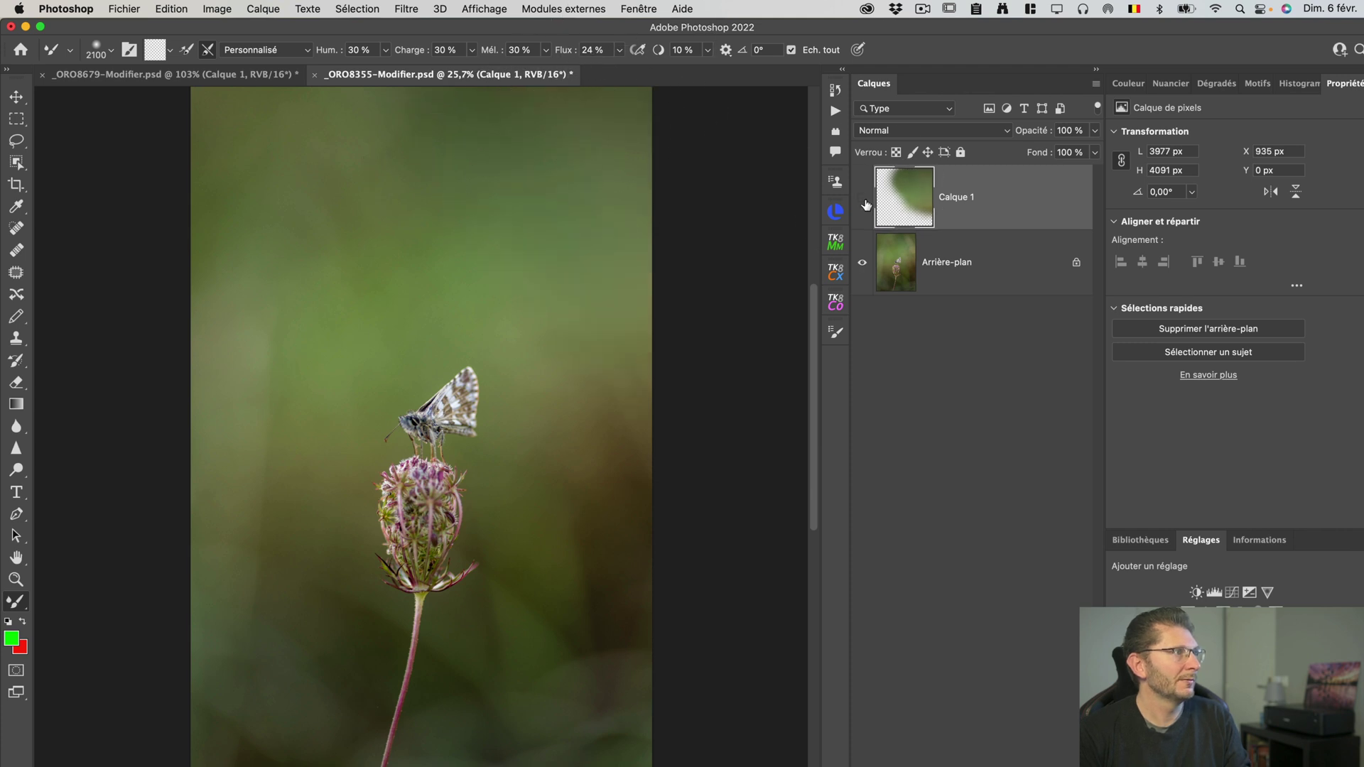
{"action": "left_click", "coordinate": [864, 200]}
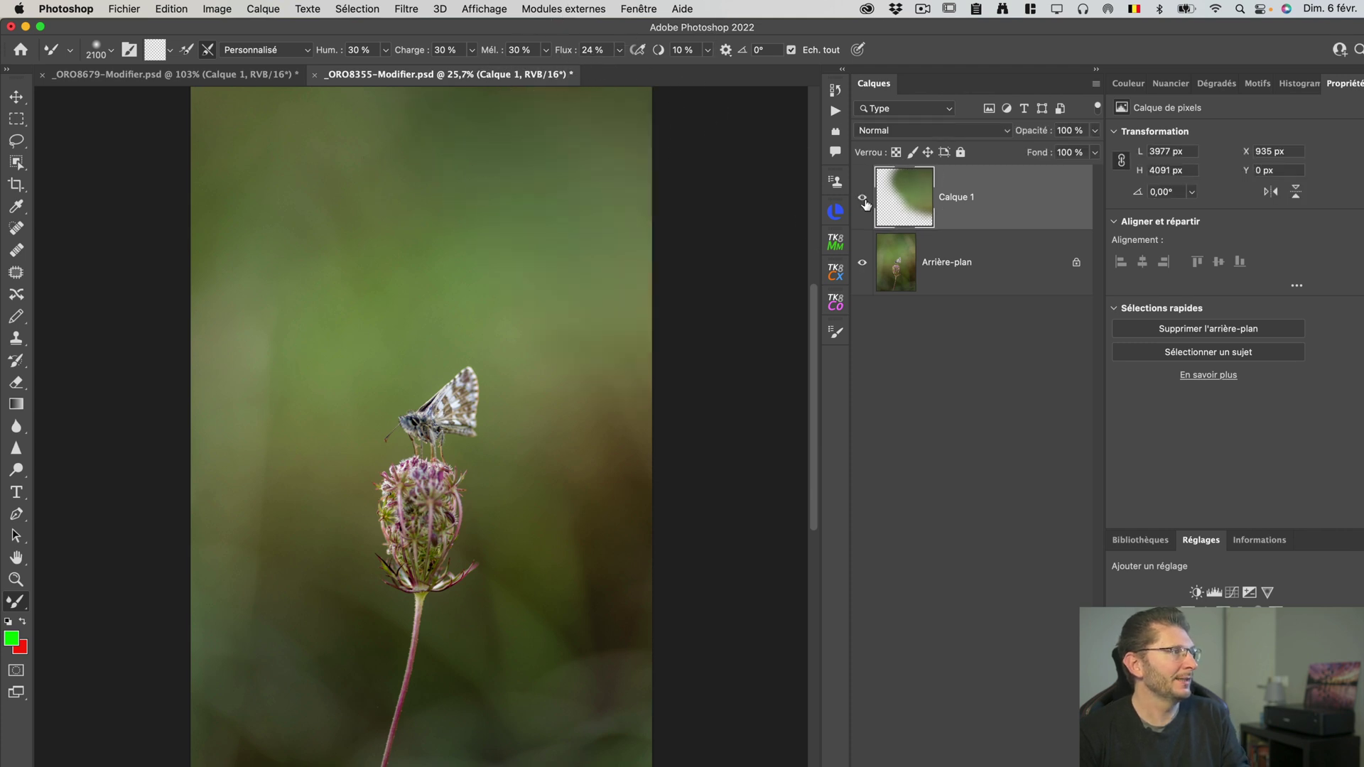
{"action": "left_click_drag", "start_coordinate": [456, 158], "coordinate": [412, 166]}
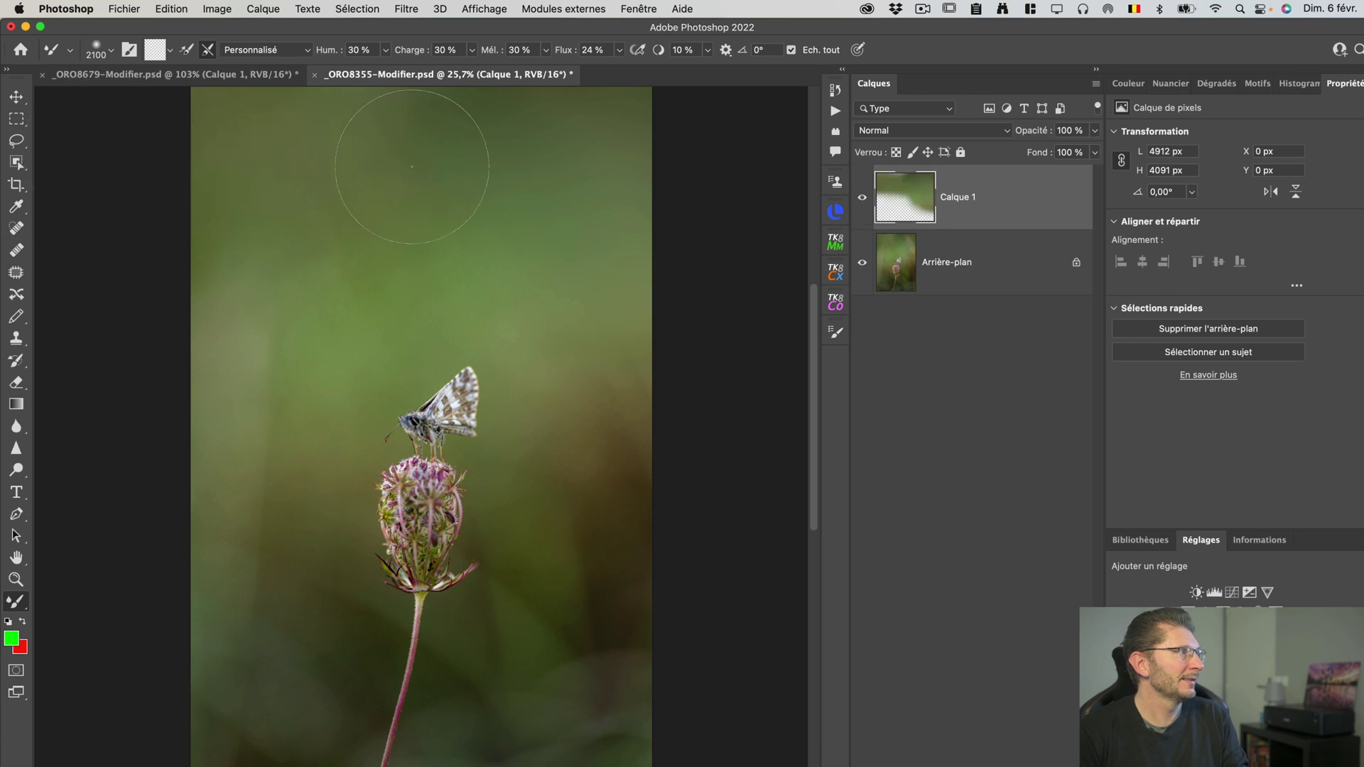
{"action": "mouse_move", "coordinate": [328, 355]}
{"action": "left_mouse_down"}
{"action": "mouse_move", "coordinate": [121, 441]}
{"action": "mouse_move", "coordinate": [152, 299]}
{"action": "left_mouse_up"}
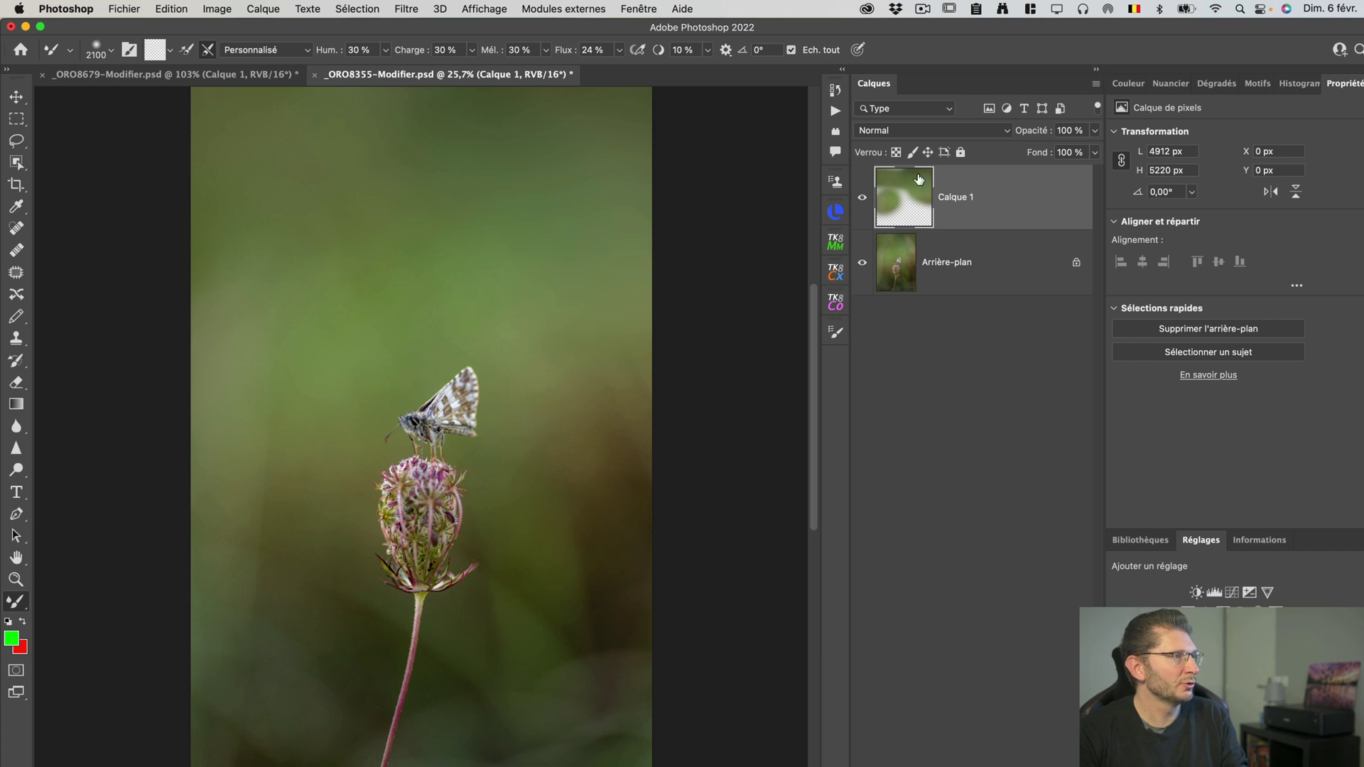
Hide Calque 1, select the butterfly and flower on Arrière-plan with automatic subject selection, and check the selection in Quick Mask mode
{"action": "left_click", "coordinate": [947, 262]}
{"action": "key", "text": "w"}
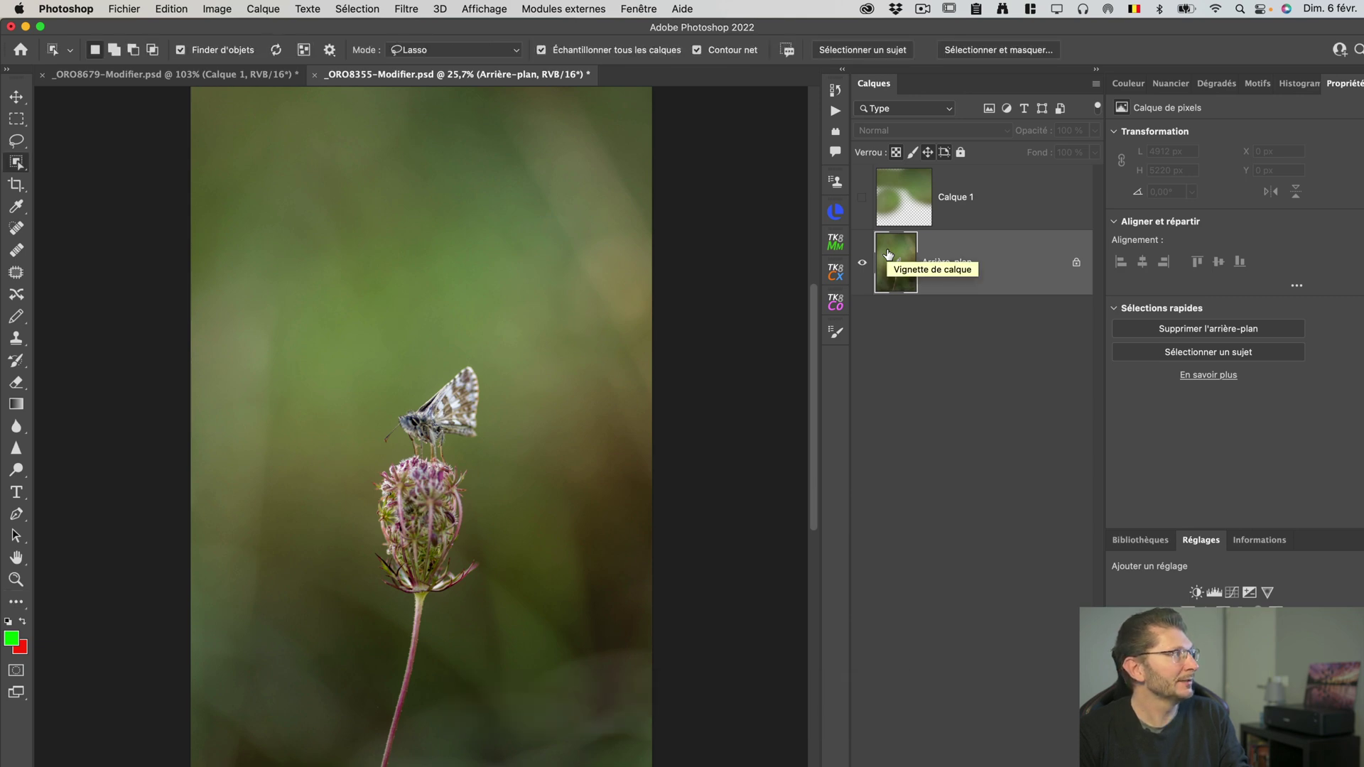
{"action": "key", "text": "ctrl"}
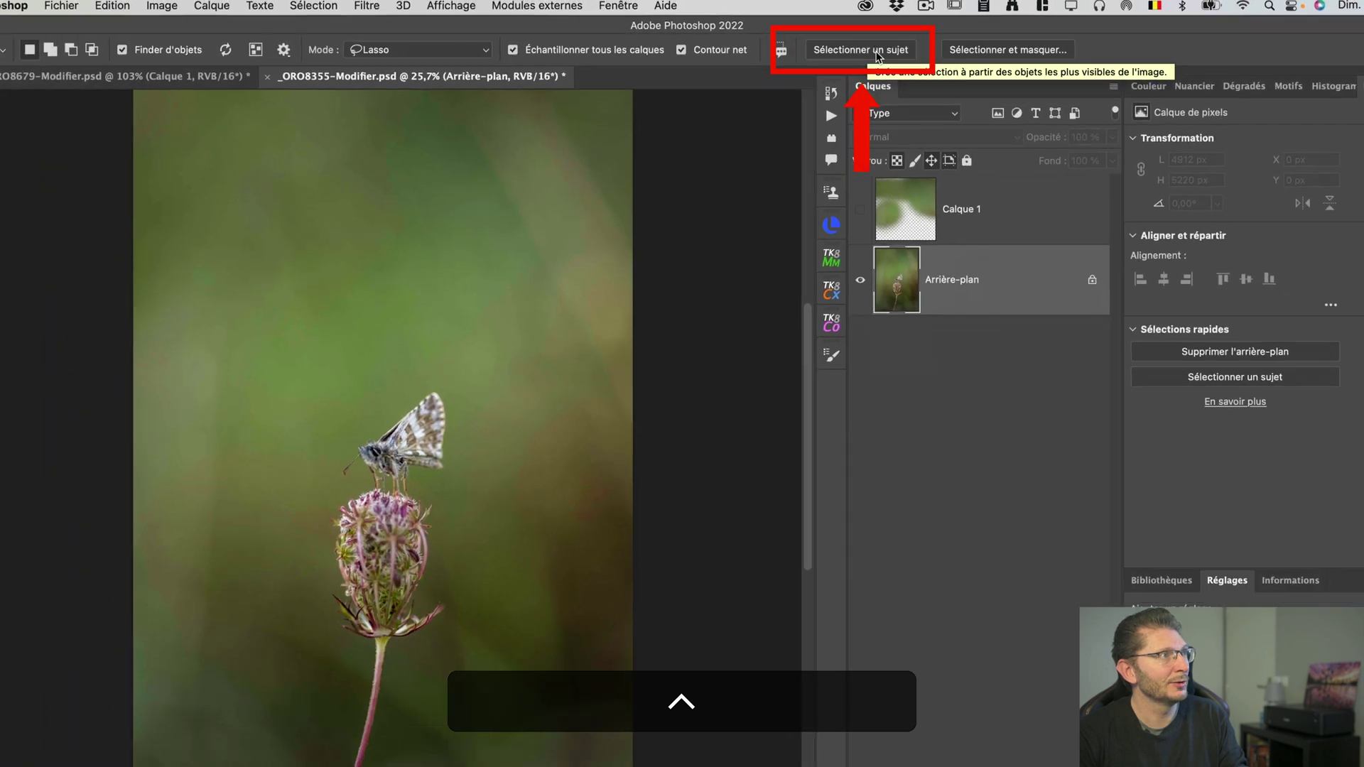
{"action": "left_click", "coordinate": [879, 53]}
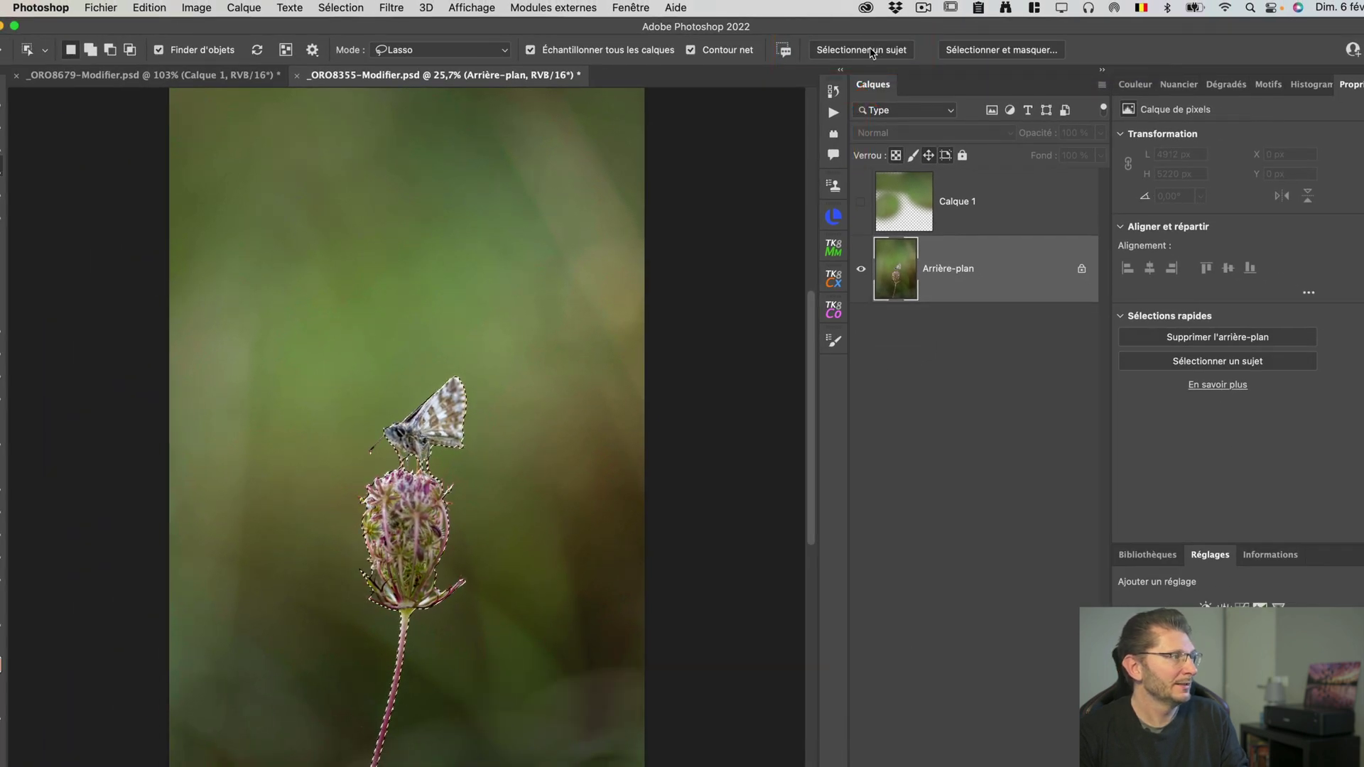
{"action": "key", "text": "q"}
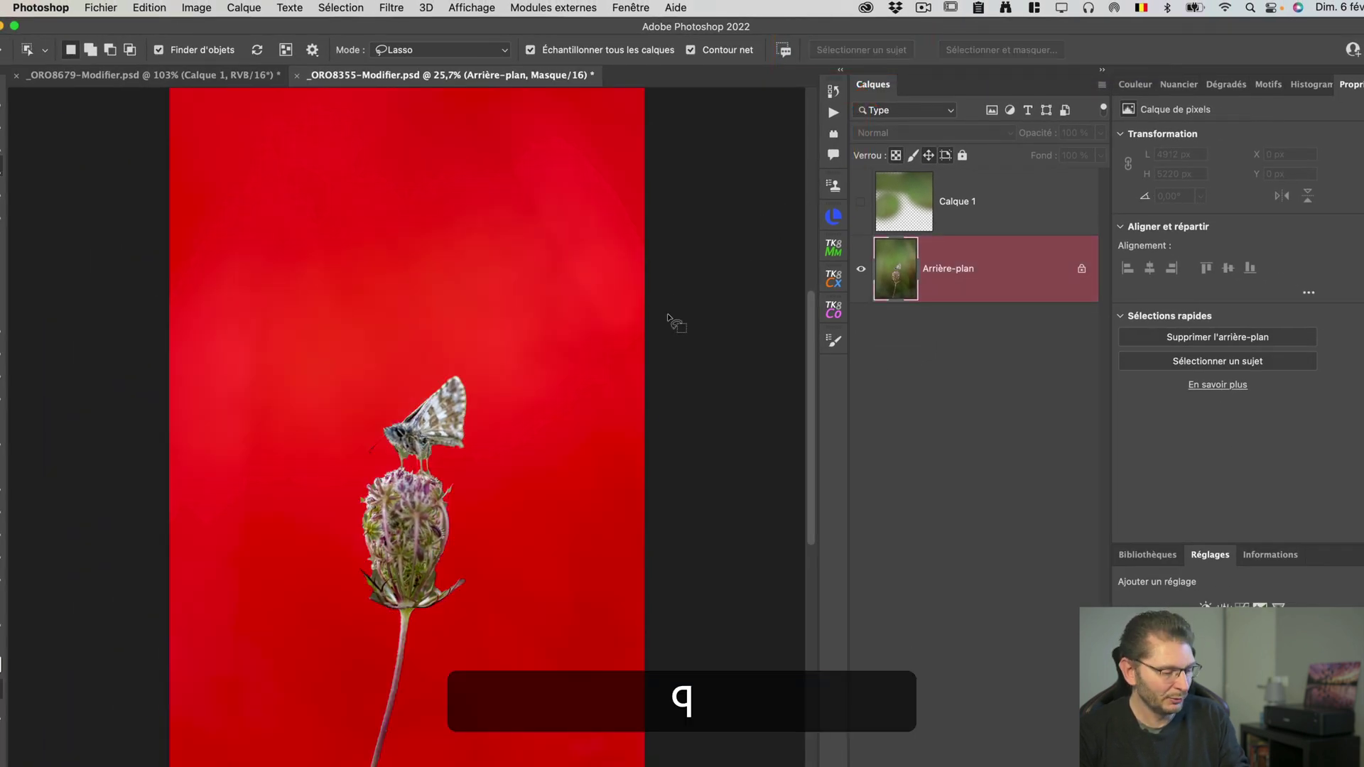
{"action": "key", "text": "q"}
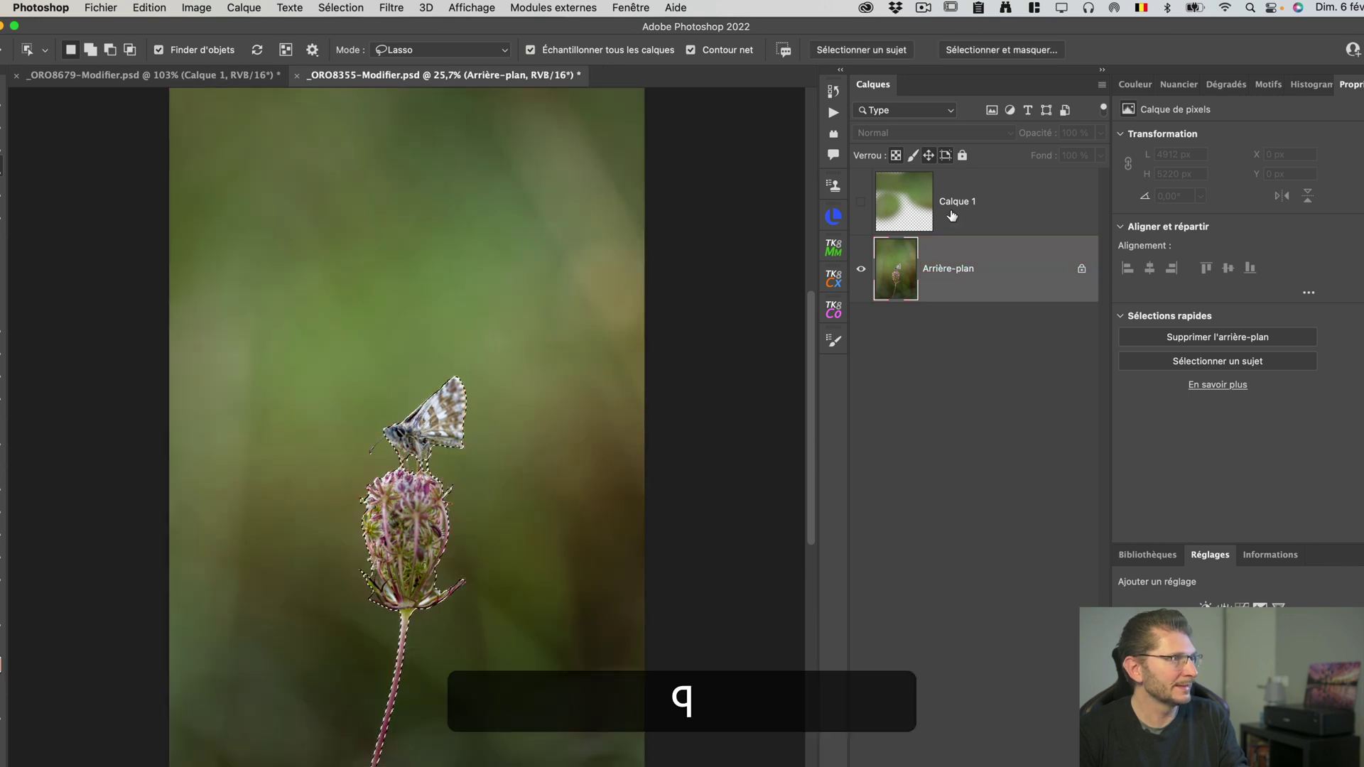
Add an inverted layer mask to Calque 1 from the selection so that the butterfly and flower are hidden on it
{"action": "left_click", "coordinate": [983, 201]}
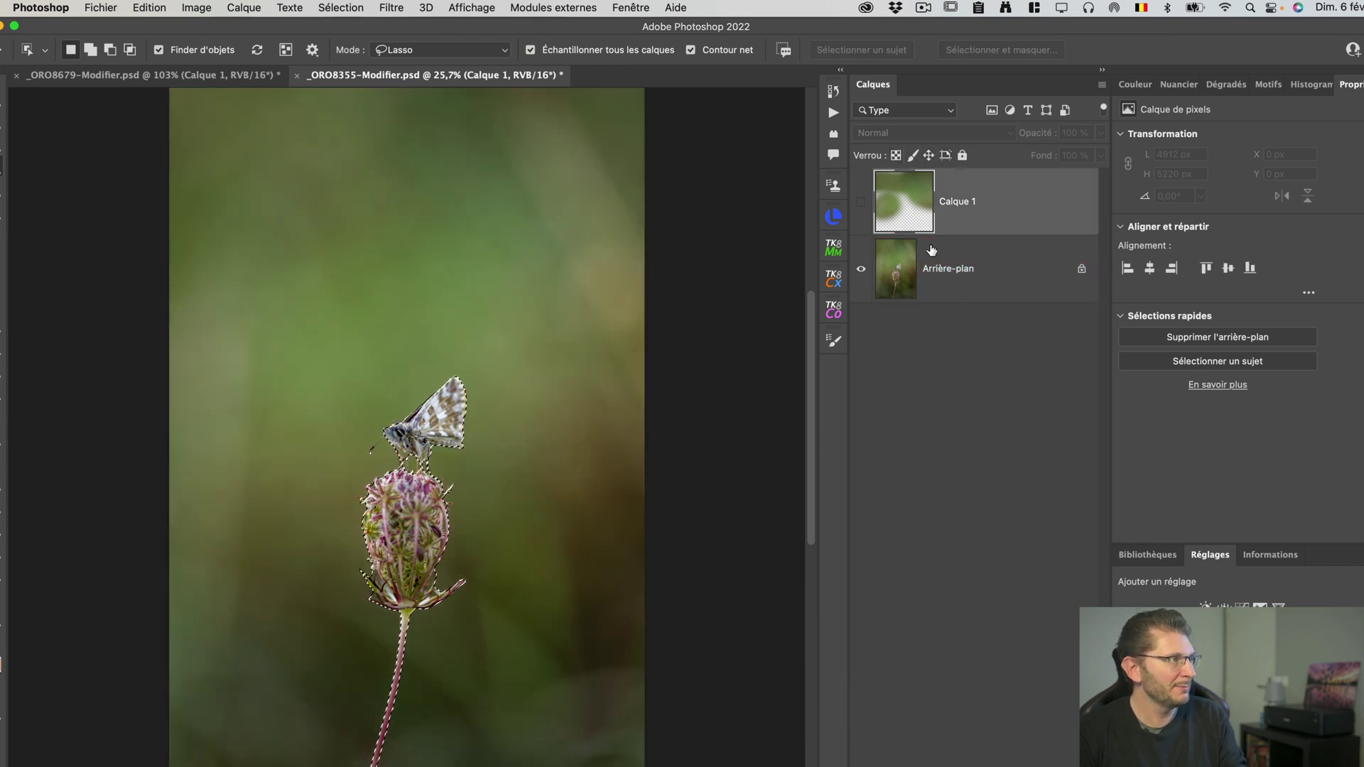
{"action": "key", "text": "ctrl"}
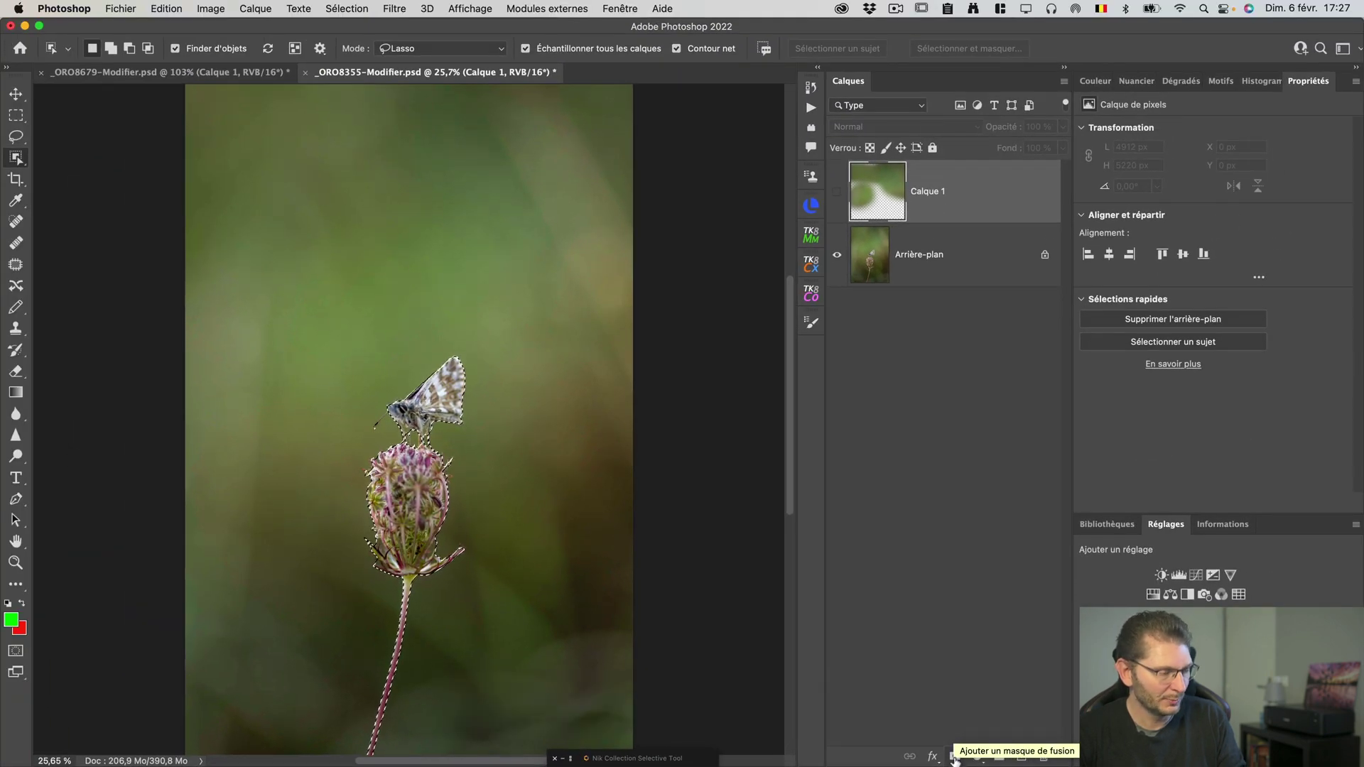
{"action": "key", "text": "alt"}
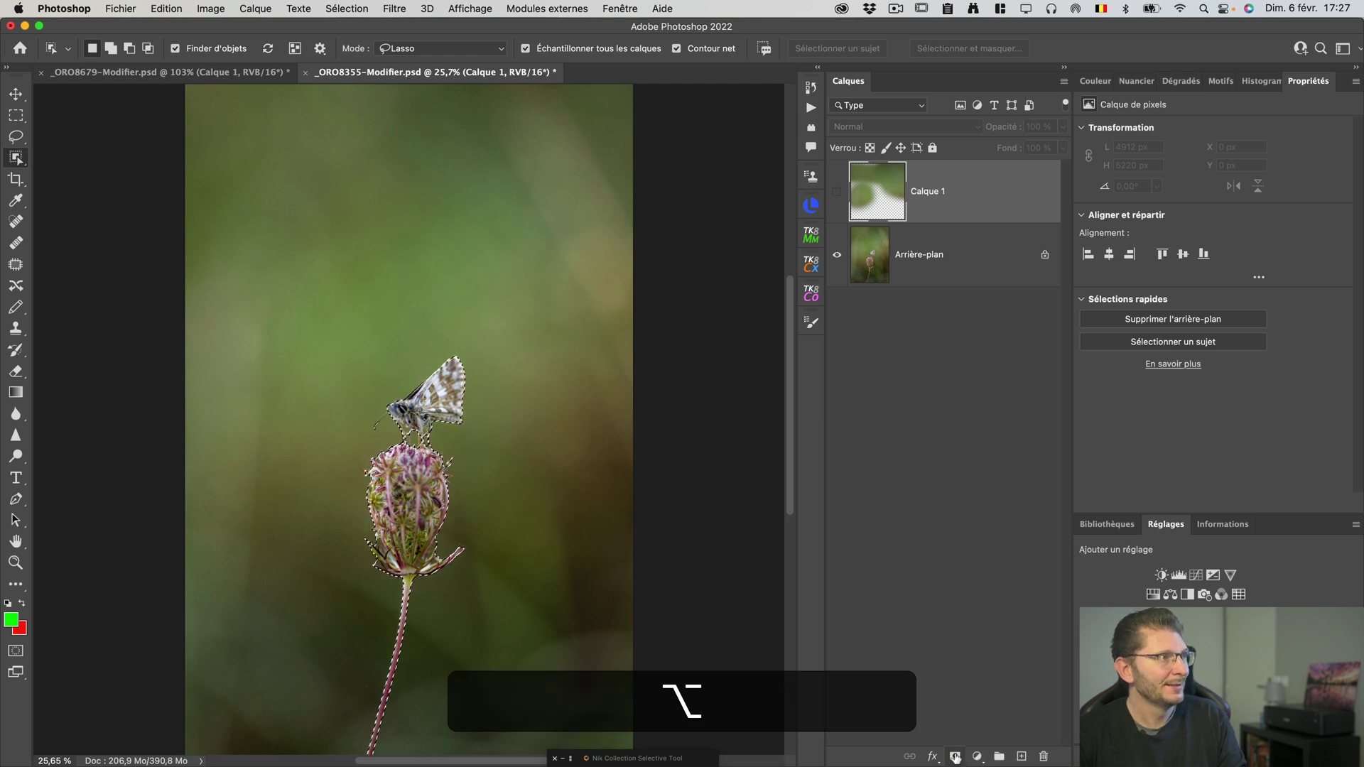
{"action": "left_click", "coordinate": [955, 758], "text": "alt"}
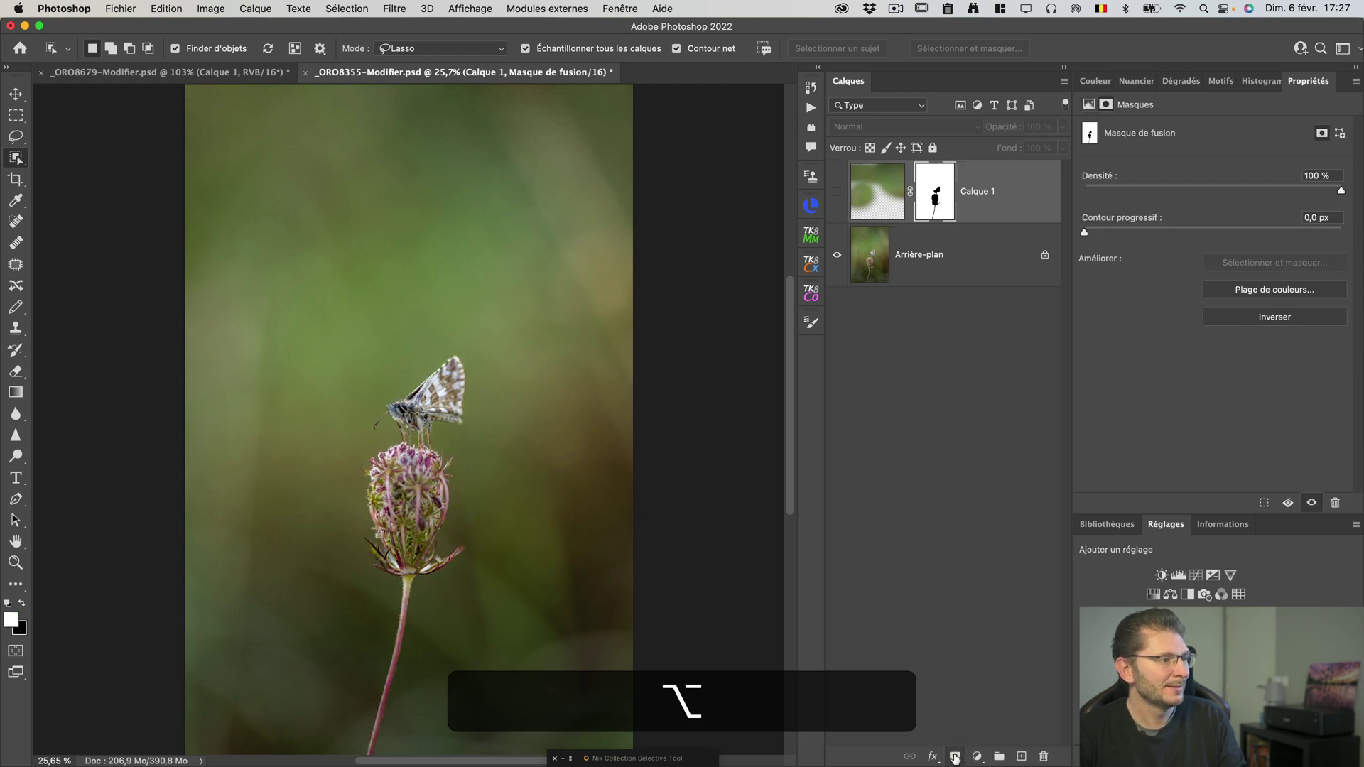
Inspect Calque 1's mask on its own in black and white, and feather the mask by 2.0 px
{"action": "left_click", "coordinate": [934, 201], "text": "alt"}
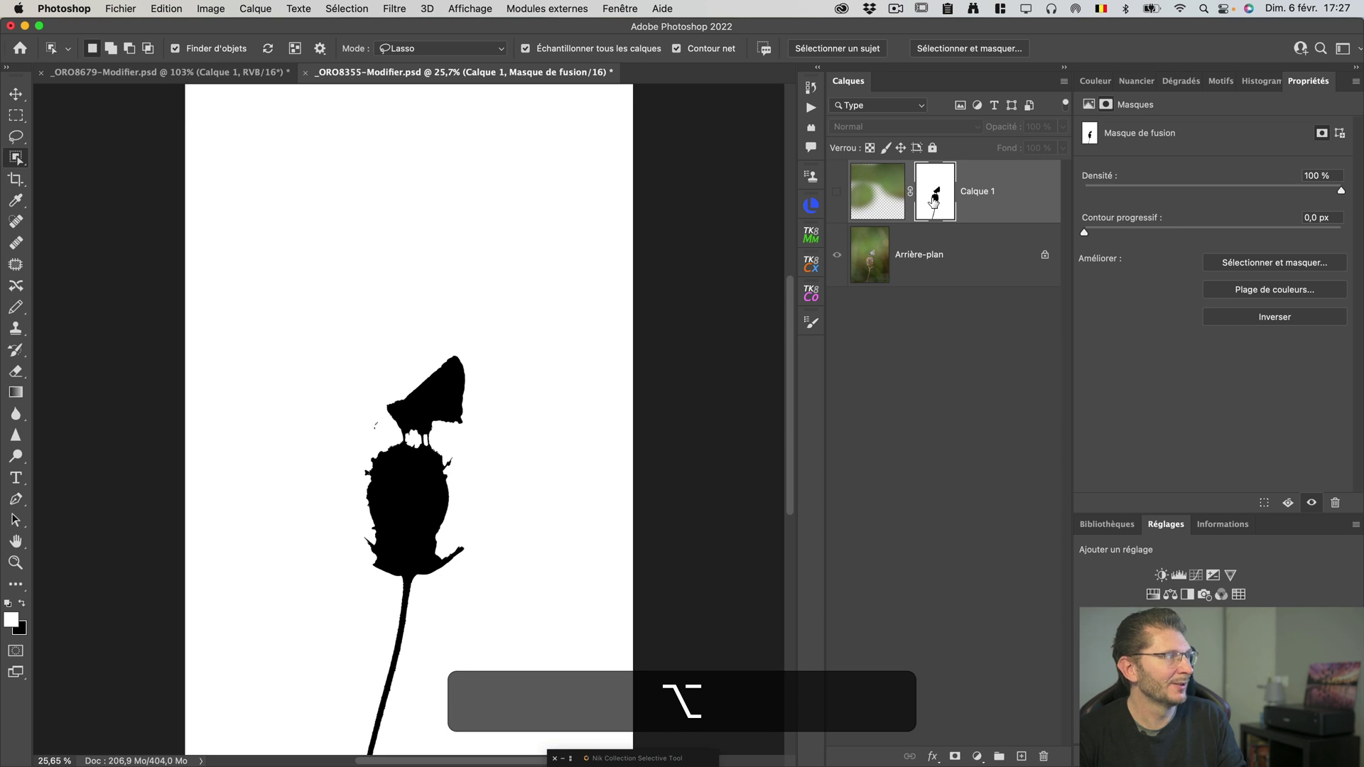
{"action": "left_click", "coordinate": [933, 201], "text": "alt"}
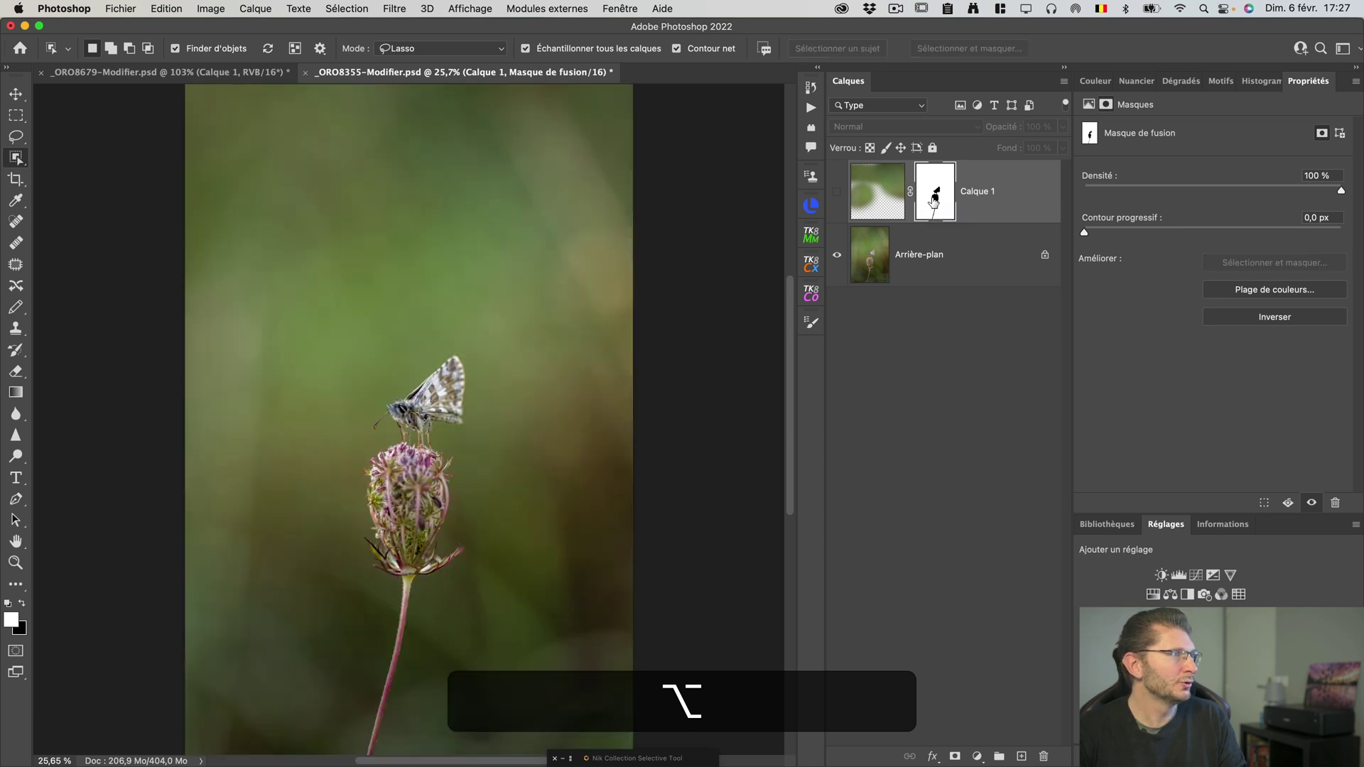
{"action": "left_click", "coordinate": [1114, 232]}
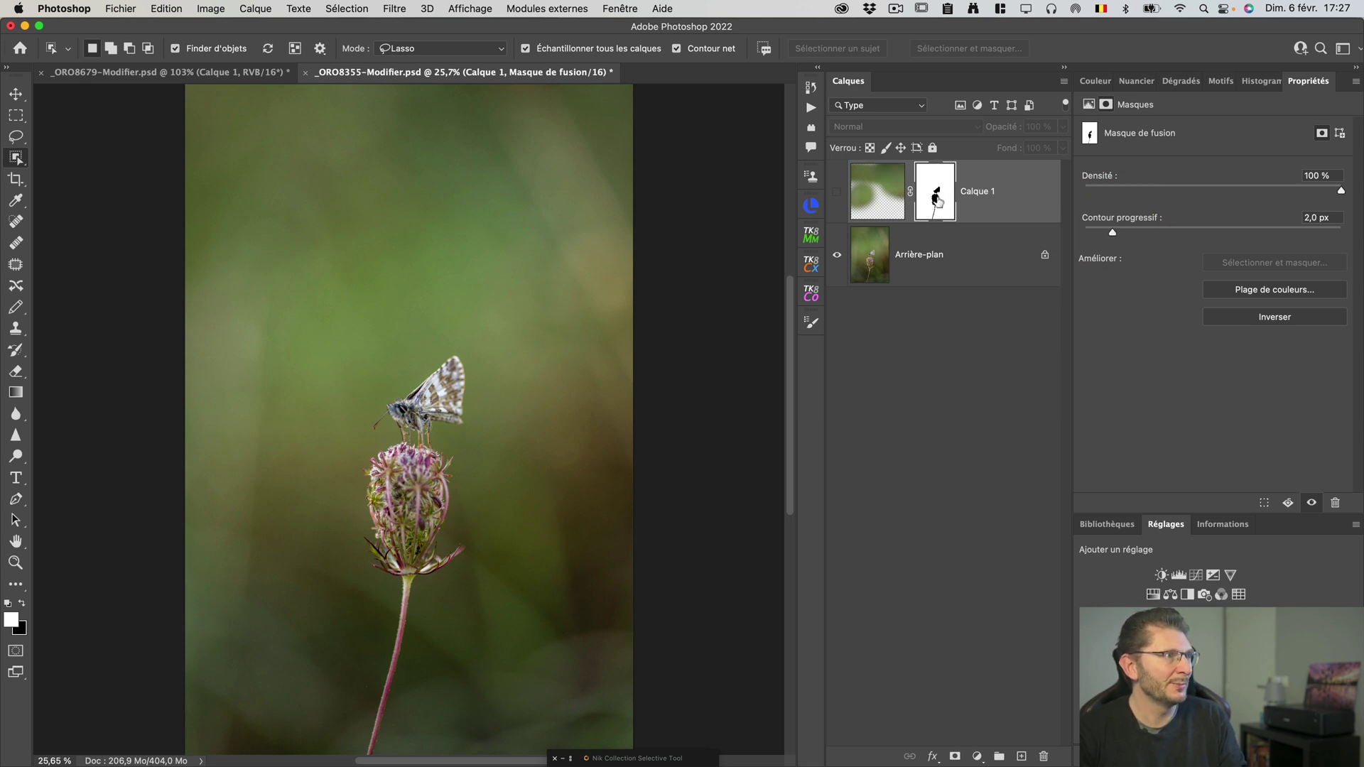
{"action": "key", "text": "alt"}
{"action": "key", "text": "ctrl"}
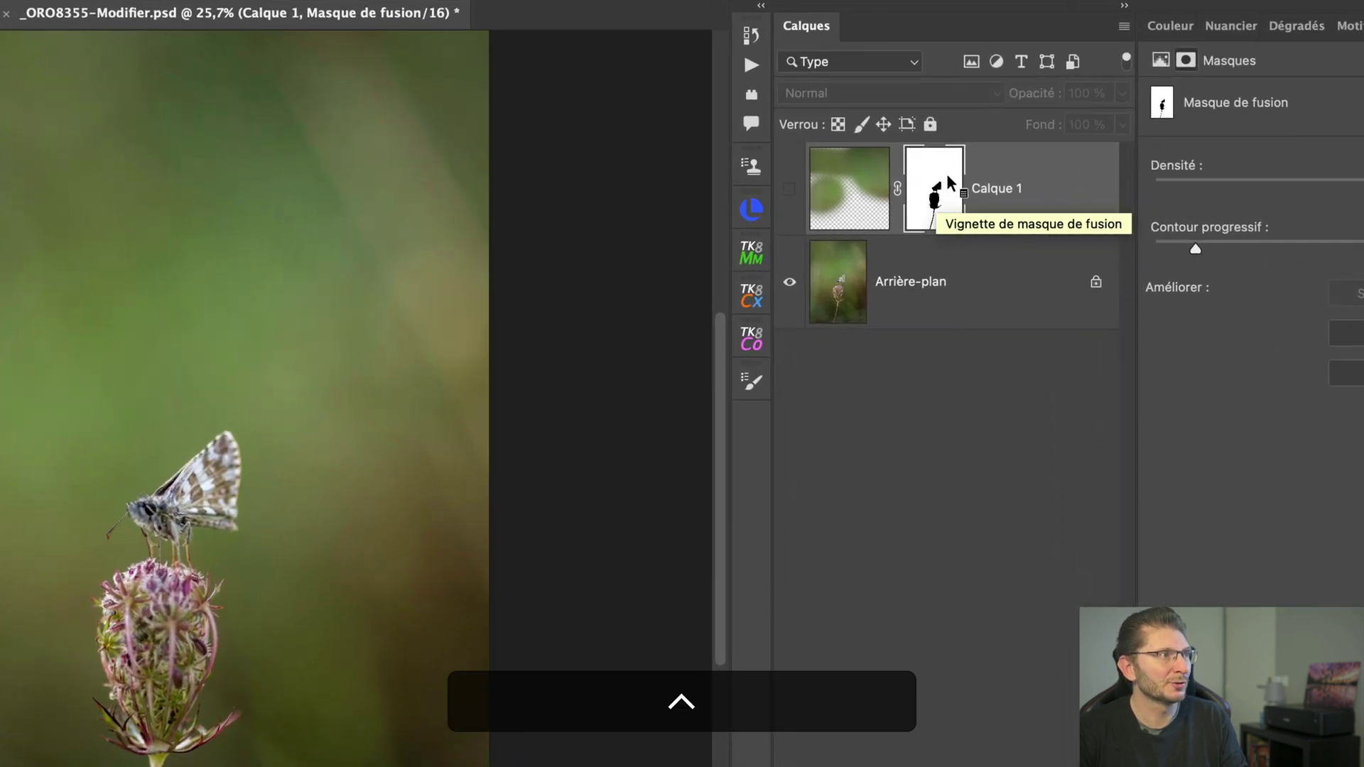
Make Calque 1's image content active instead of its mask, show the layer again, and switch back to the Mixer Brush
{"action": "left_click", "coordinate": [845, 199]}
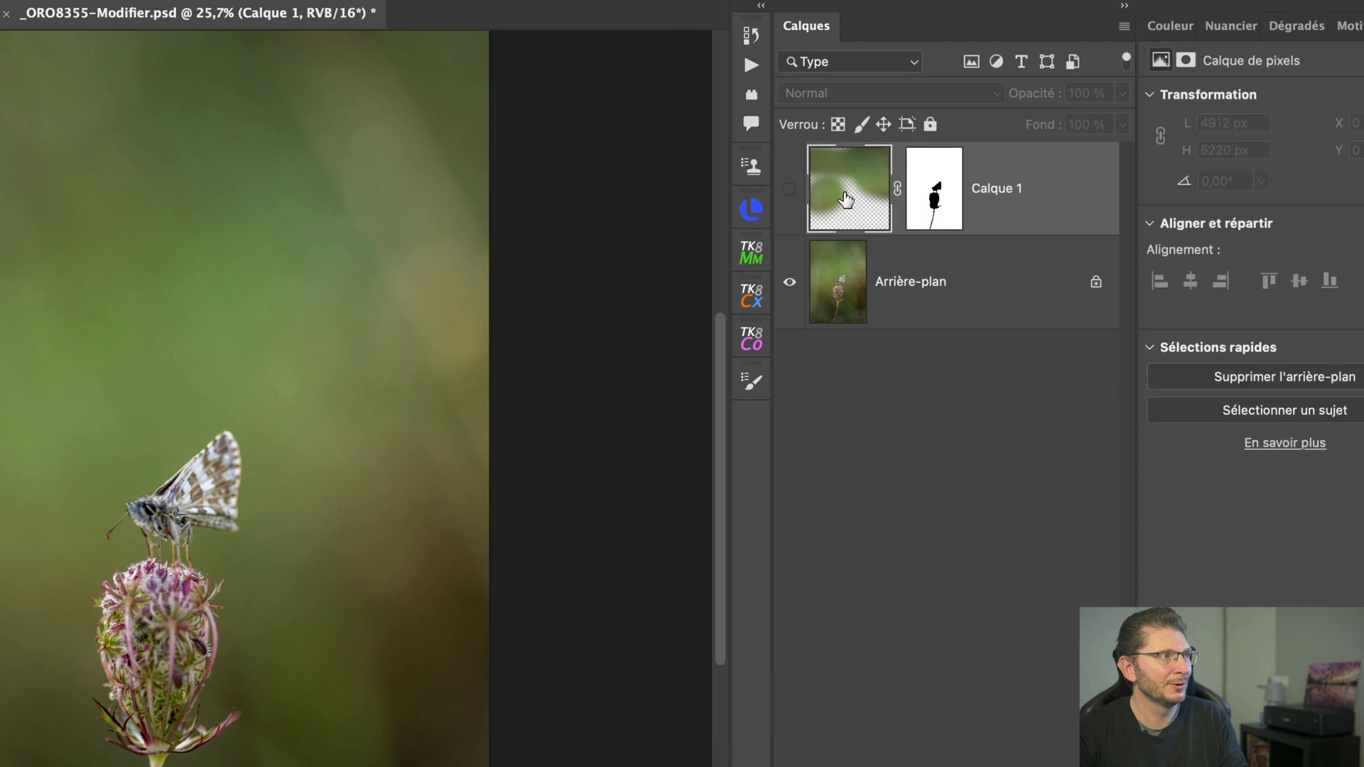
{"action": "left_click", "coordinate": [920, 174]}
{"action": "left_click", "coordinate": [868, 173]}
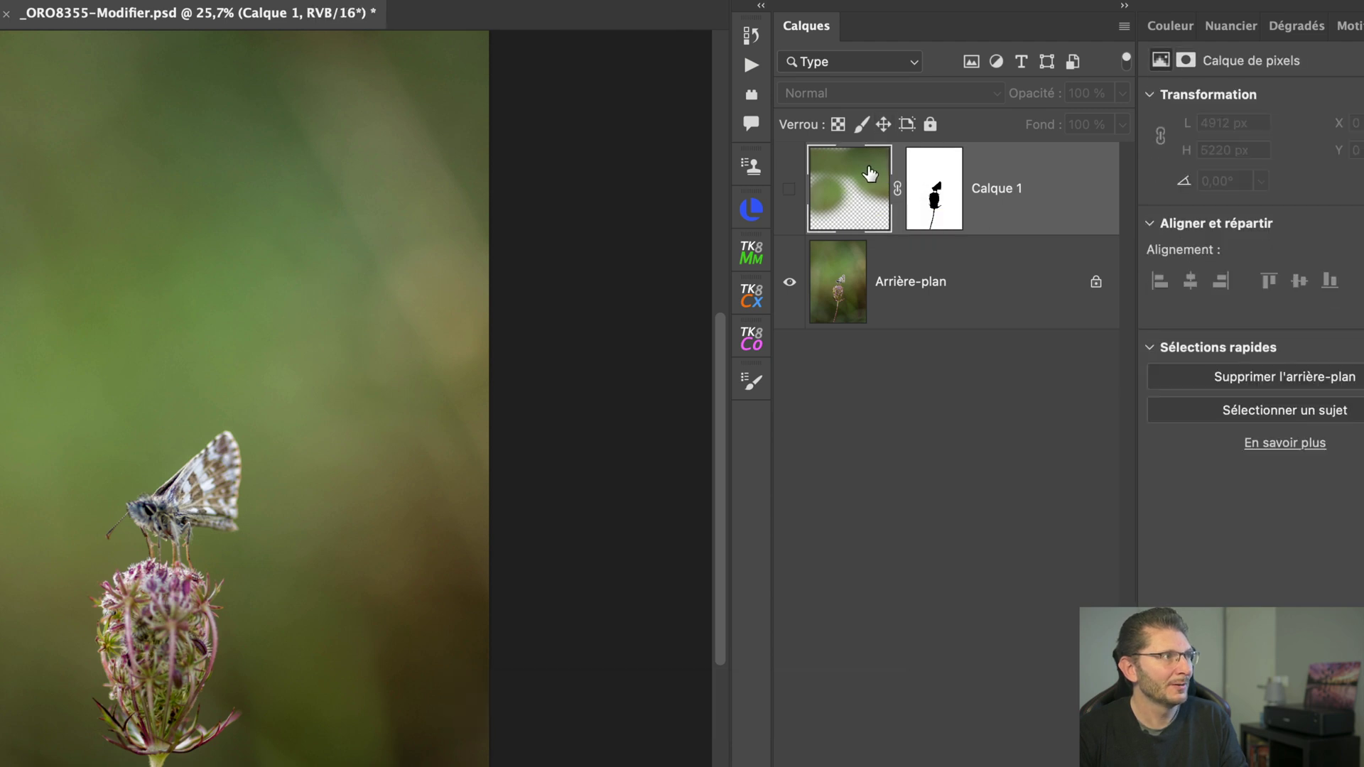
{"action": "left_click", "coordinate": [790, 192]}
{"action": "key", "text": "ctrl"}
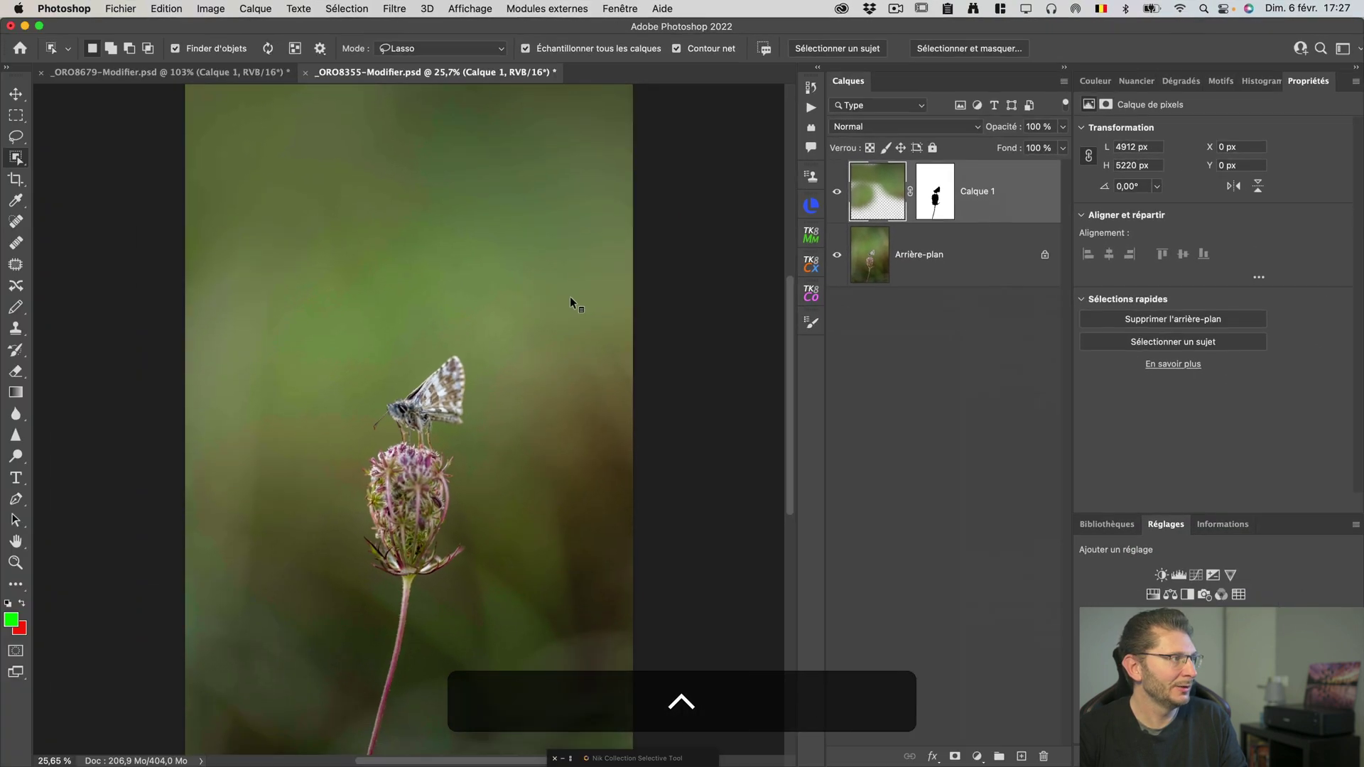
{"action": "key", "text": "b"}
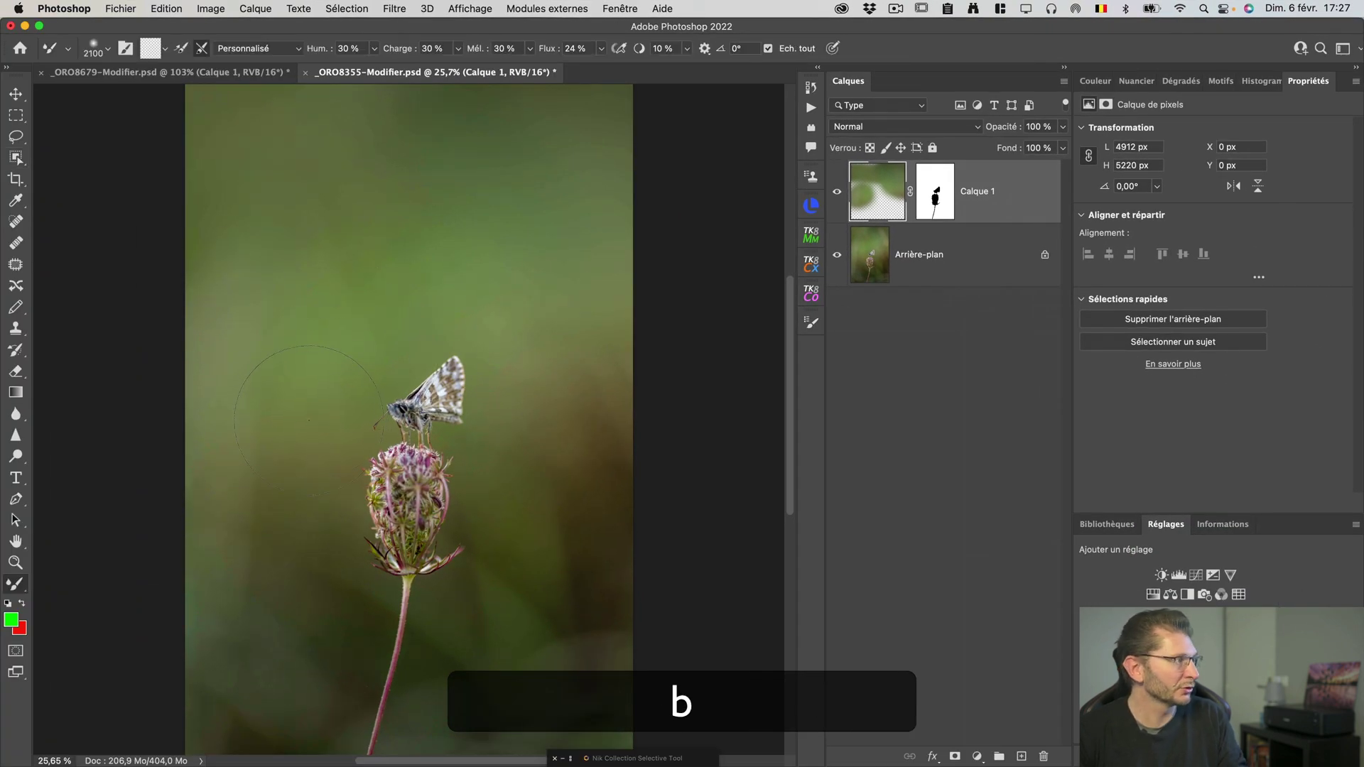
Smooth the background on Calque 1 with the Mixer Brush, undoing the strokes that smear close to the butterfly
{"action": "left_click_drag", "start_coordinate": [295, 477], "coordinate": [107, 483]}
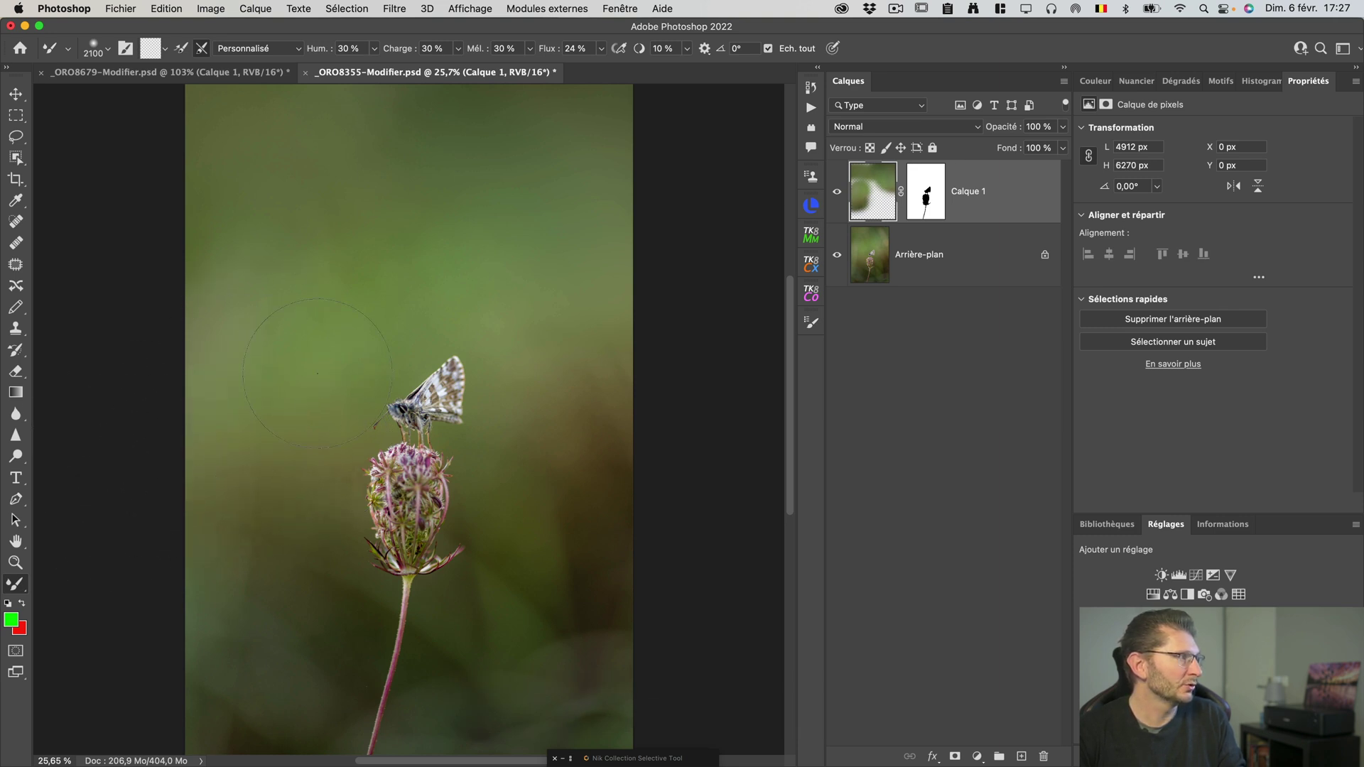
{"action": "key", "text": "super+z"}
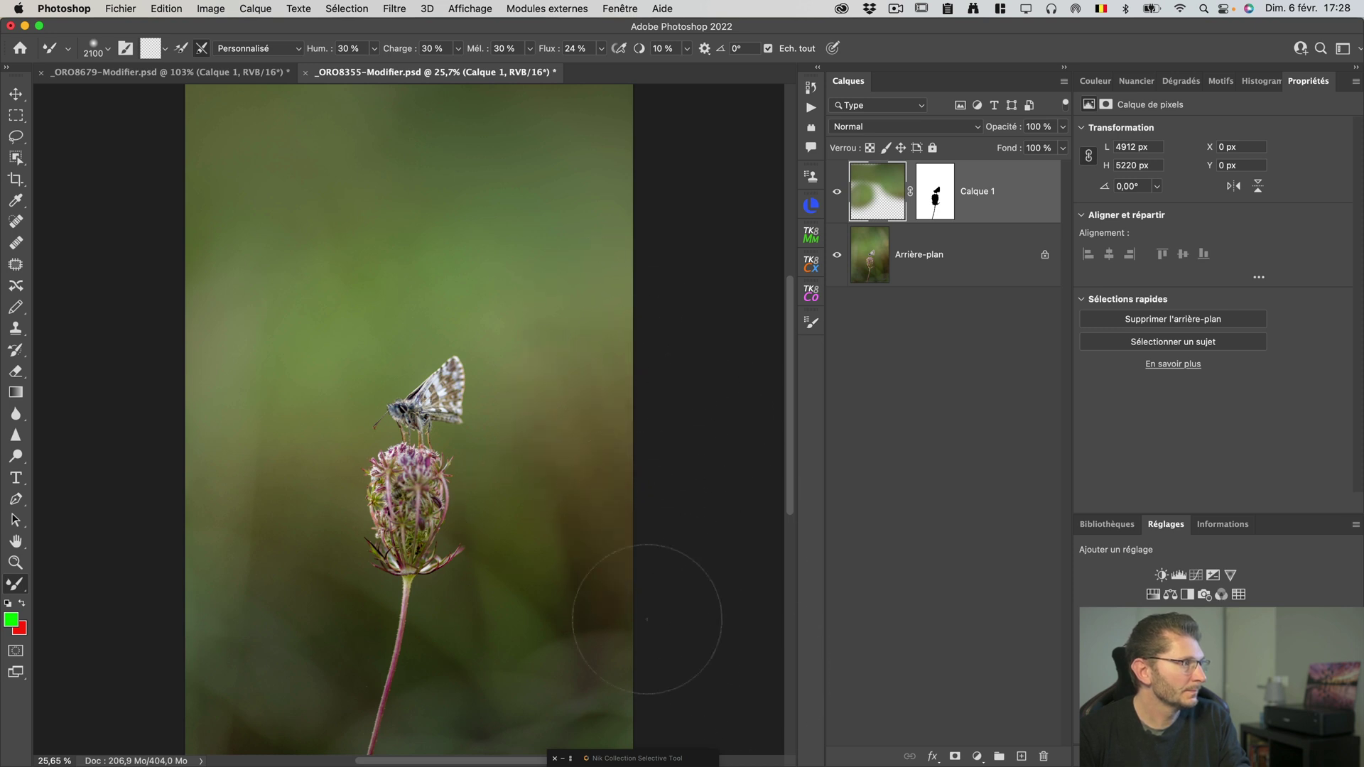
{"action": "left_click", "coordinate": [635, 548]}
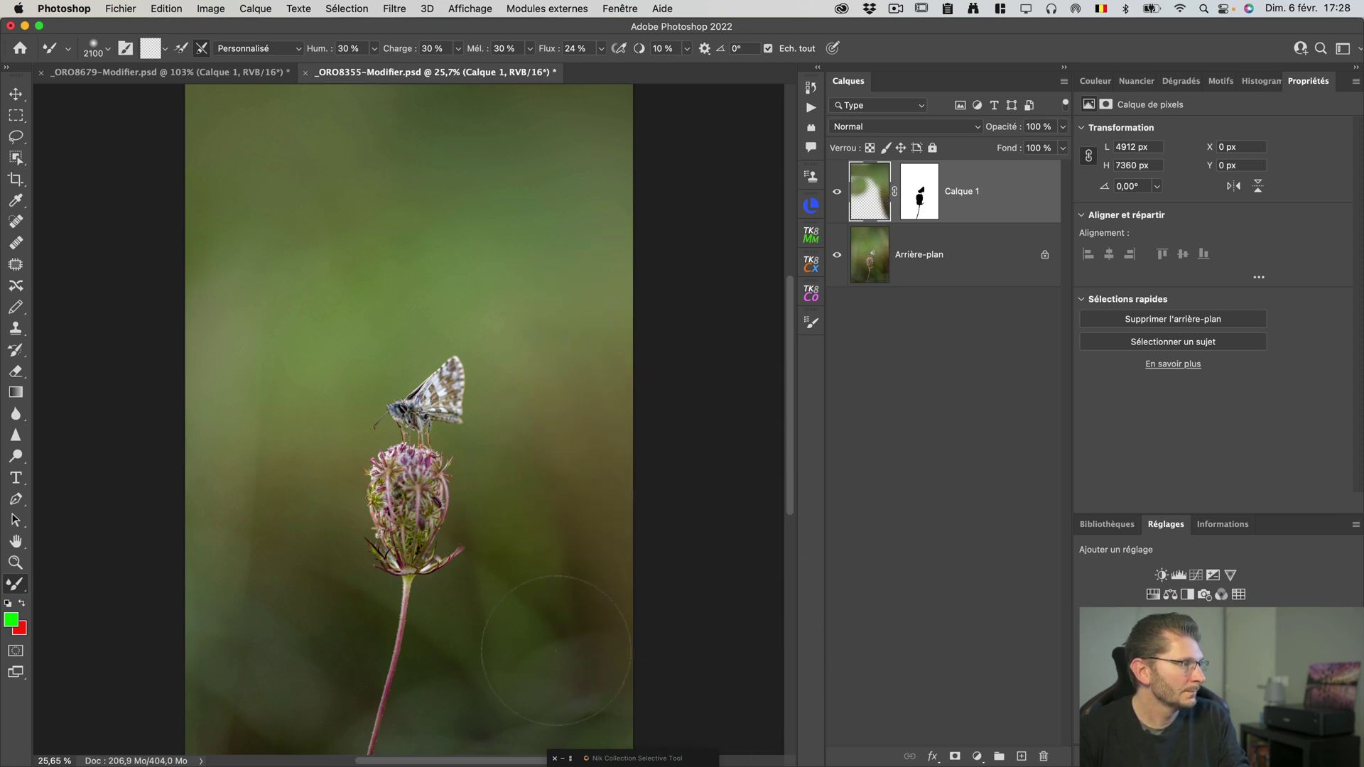
{"action": "mouse_move", "coordinate": [312, 529]}
{"action": "left_mouse_down"}
{"action": "mouse_move", "coordinate": [350, 657]}
{"action": "mouse_move", "coordinate": [365, 594]}
{"action": "mouse_move", "coordinate": [462, 716]}
{"action": "mouse_move", "coordinate": [502, 563]}
{"action": "mouse_move", "coordinate": [426, 700]}
{"action": "left_mouse_up"}
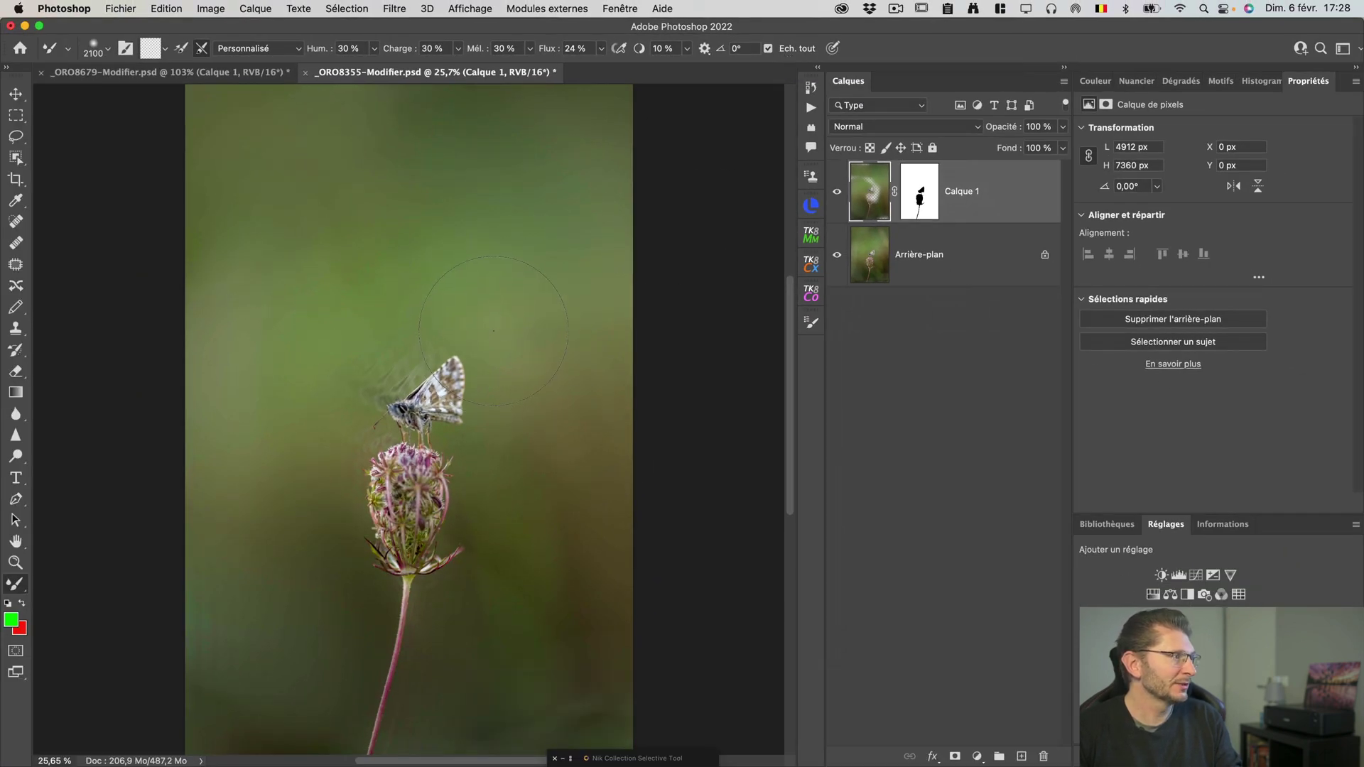
{"action": "key", "text": "super+z"}
{"action": "key", "text": "super+z"}
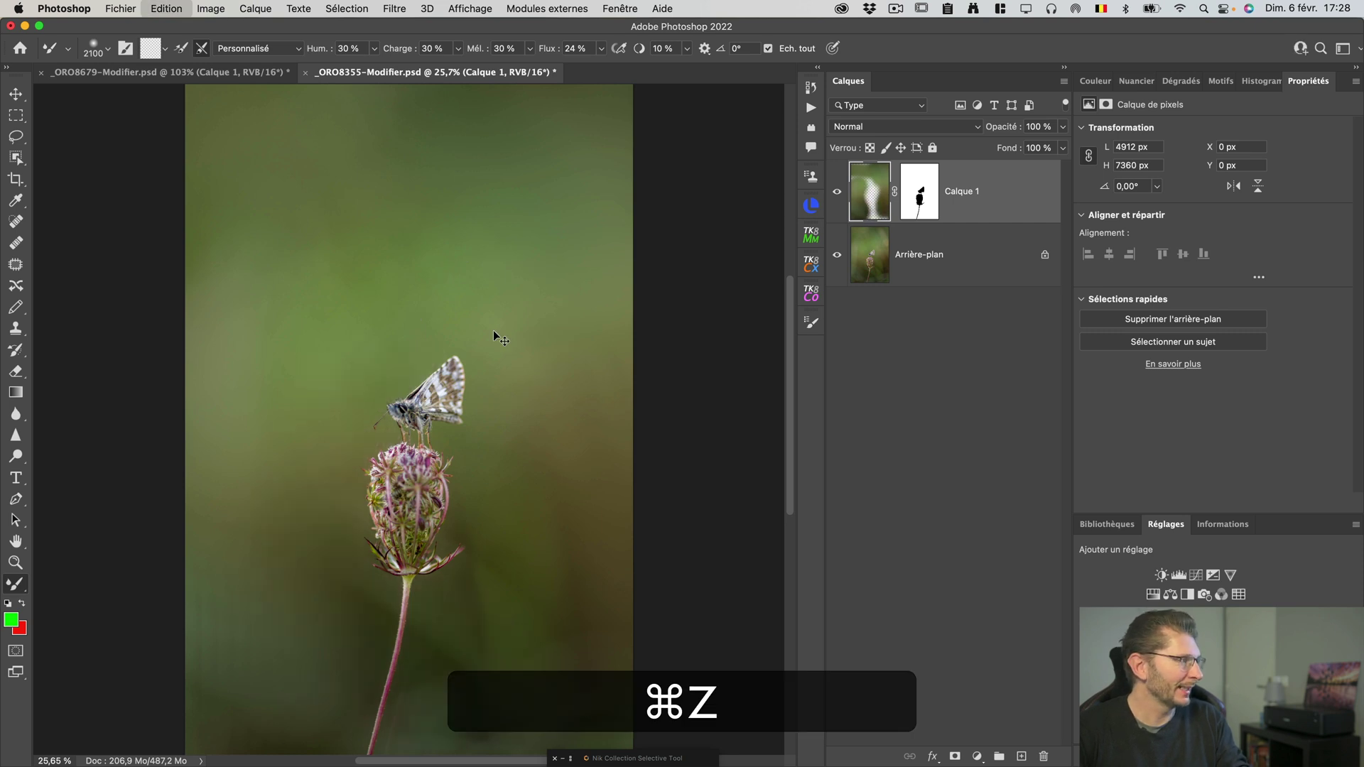
Load Calque 1's layer mask as a selection and invert it so that only the butterfly and flower are selected
{"action": "left_click", "coordinate": [918, 198]}
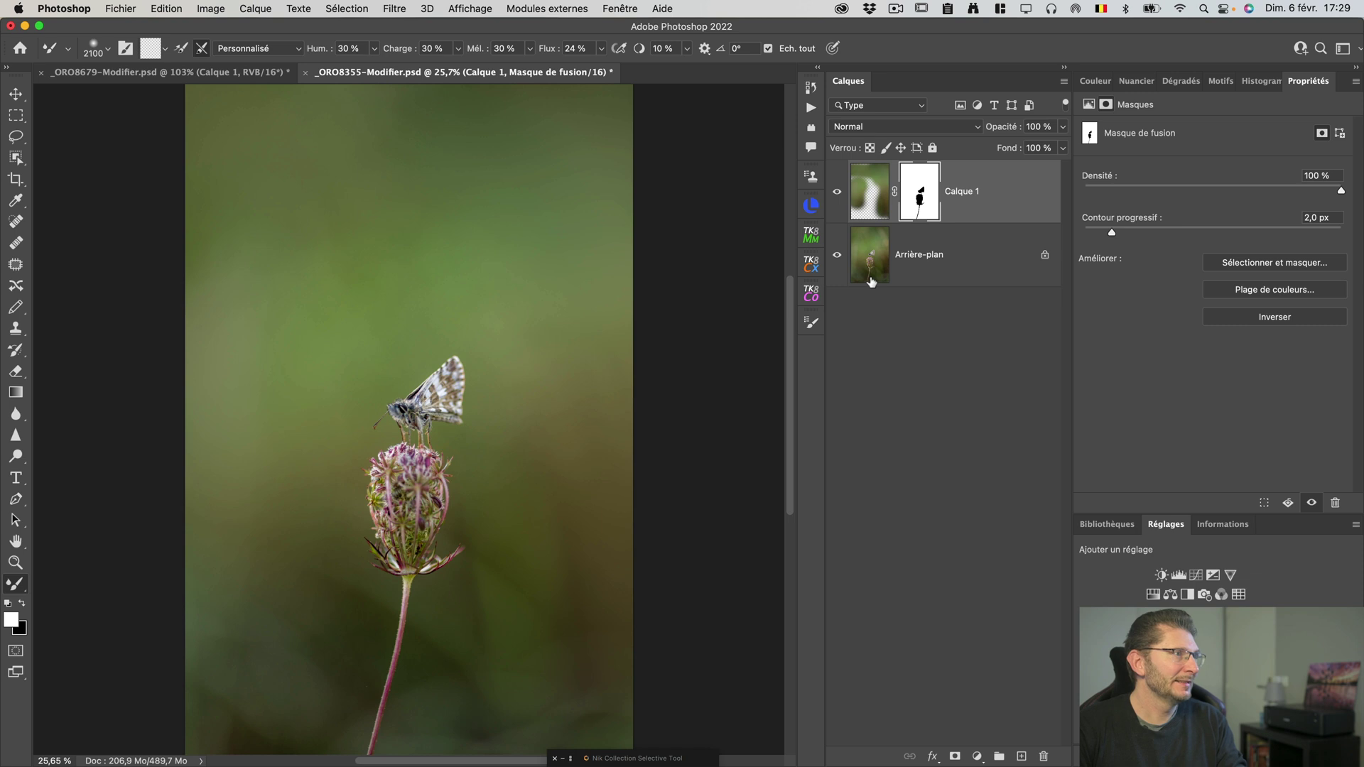
{"action": "left_click", "coordinate": [919, 197], "text": "super"}
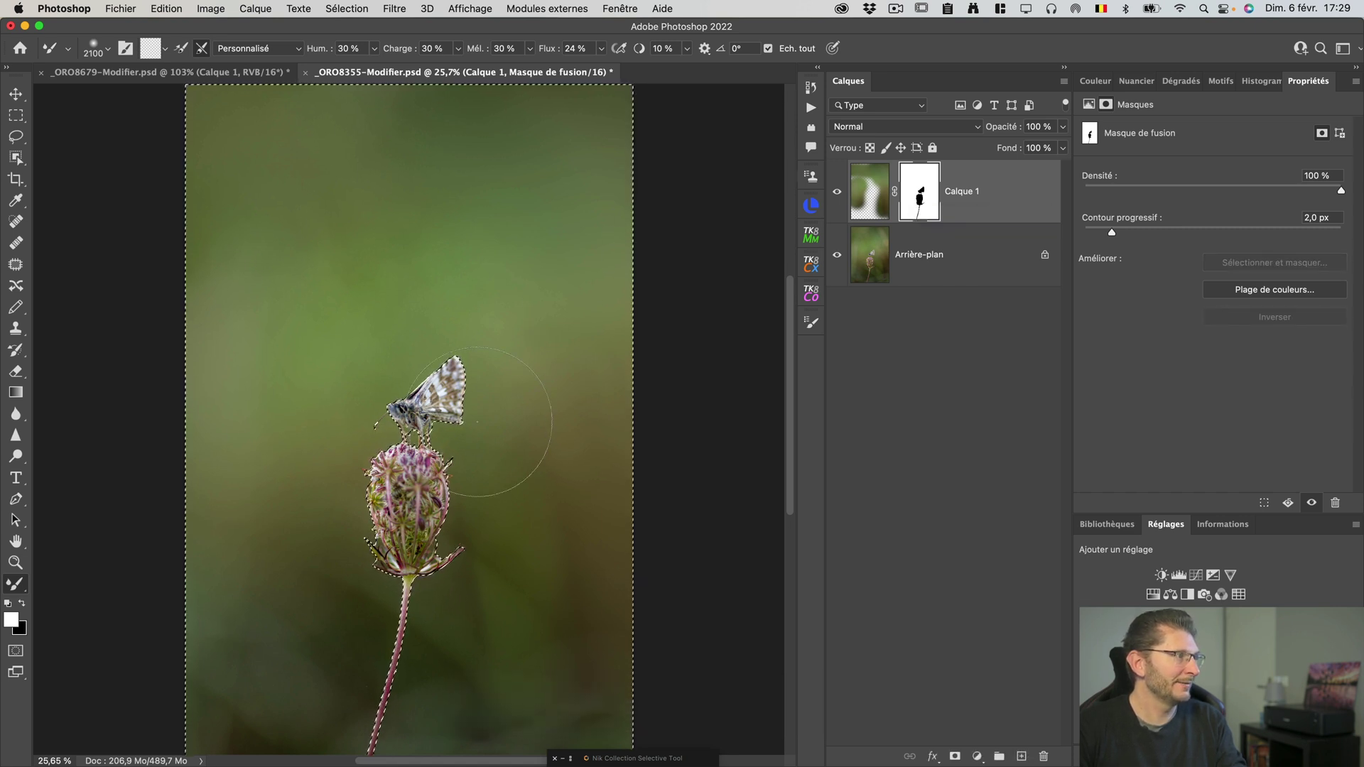
{"action": "key", "text": "shift+super+i"}
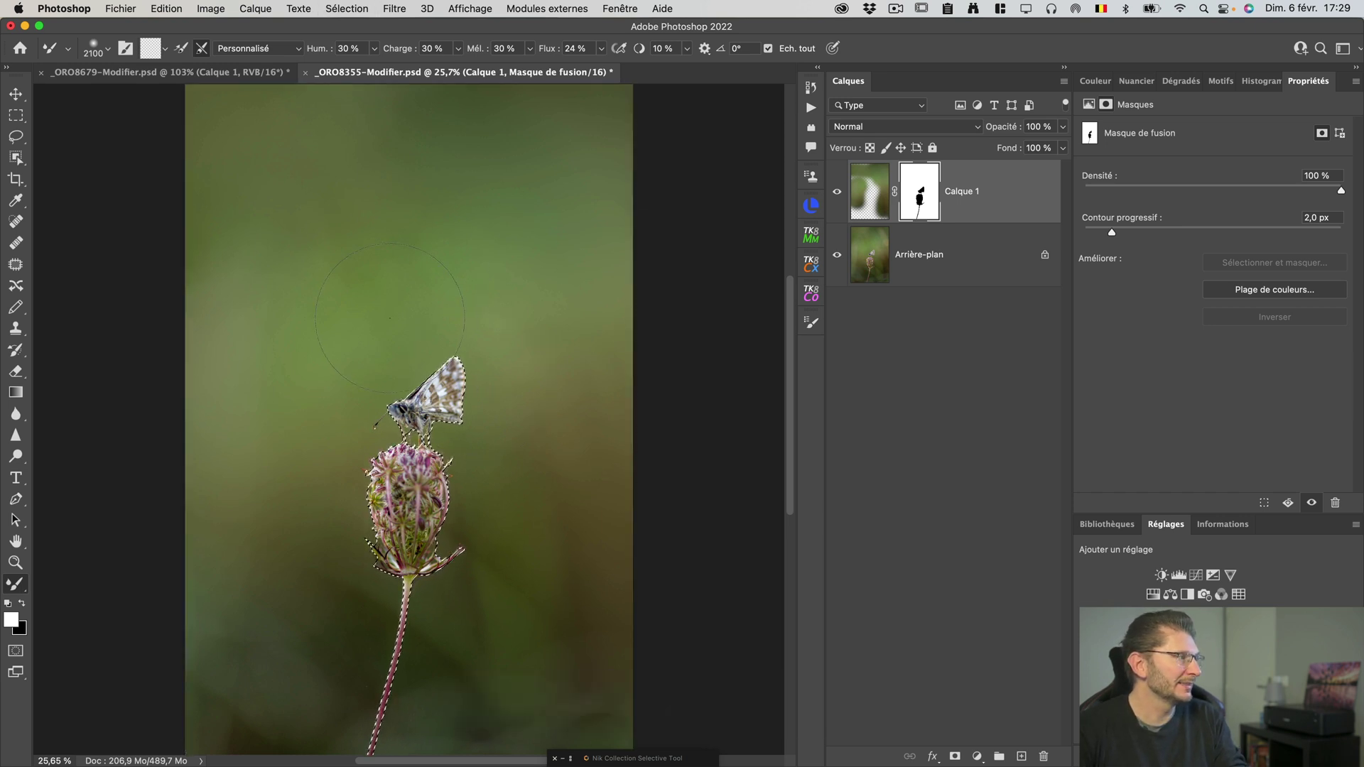
{"action": "scroll", "coordinate": [390, 317], "scroll_direction": "right", "scroll_amount": 3}
{"action": "left_click", "coordinate": [347, 8]}
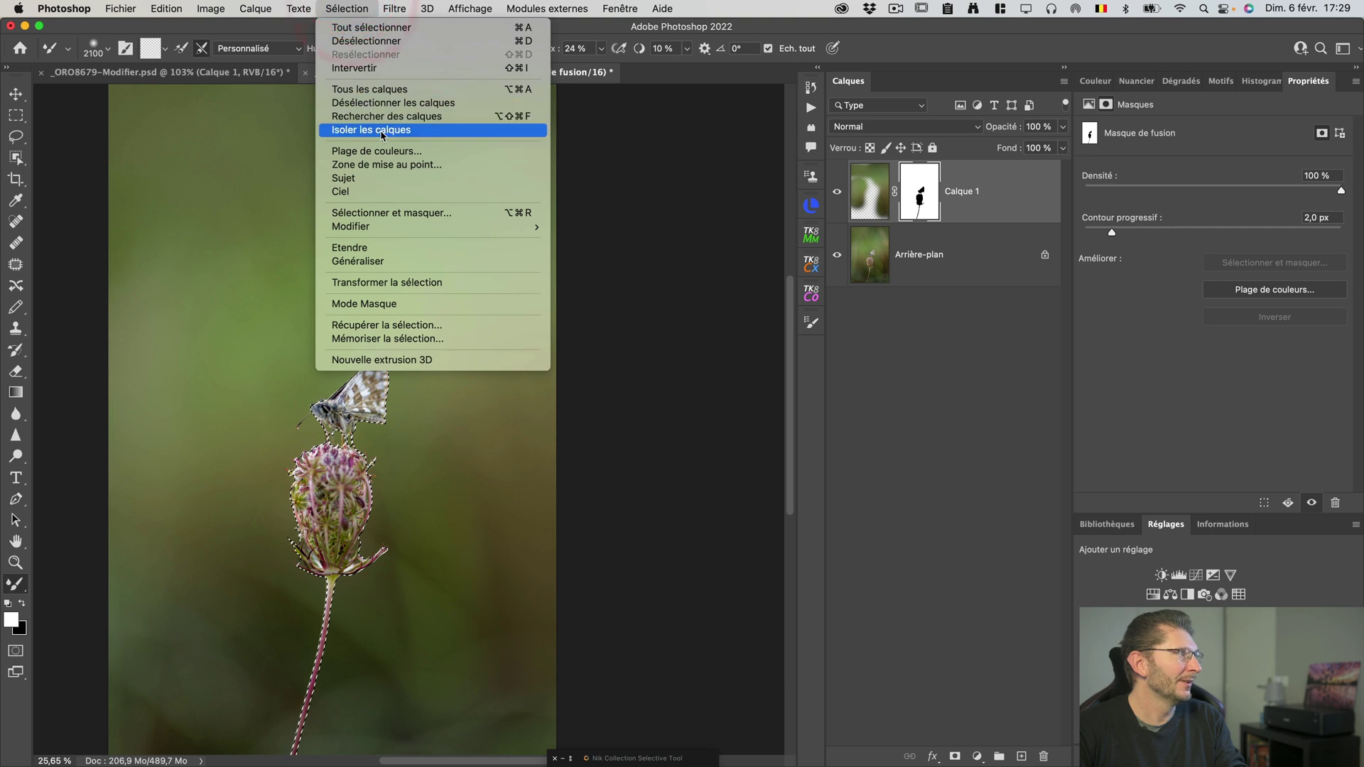
{"action": "left_click", "coordinate": [374, 68]}
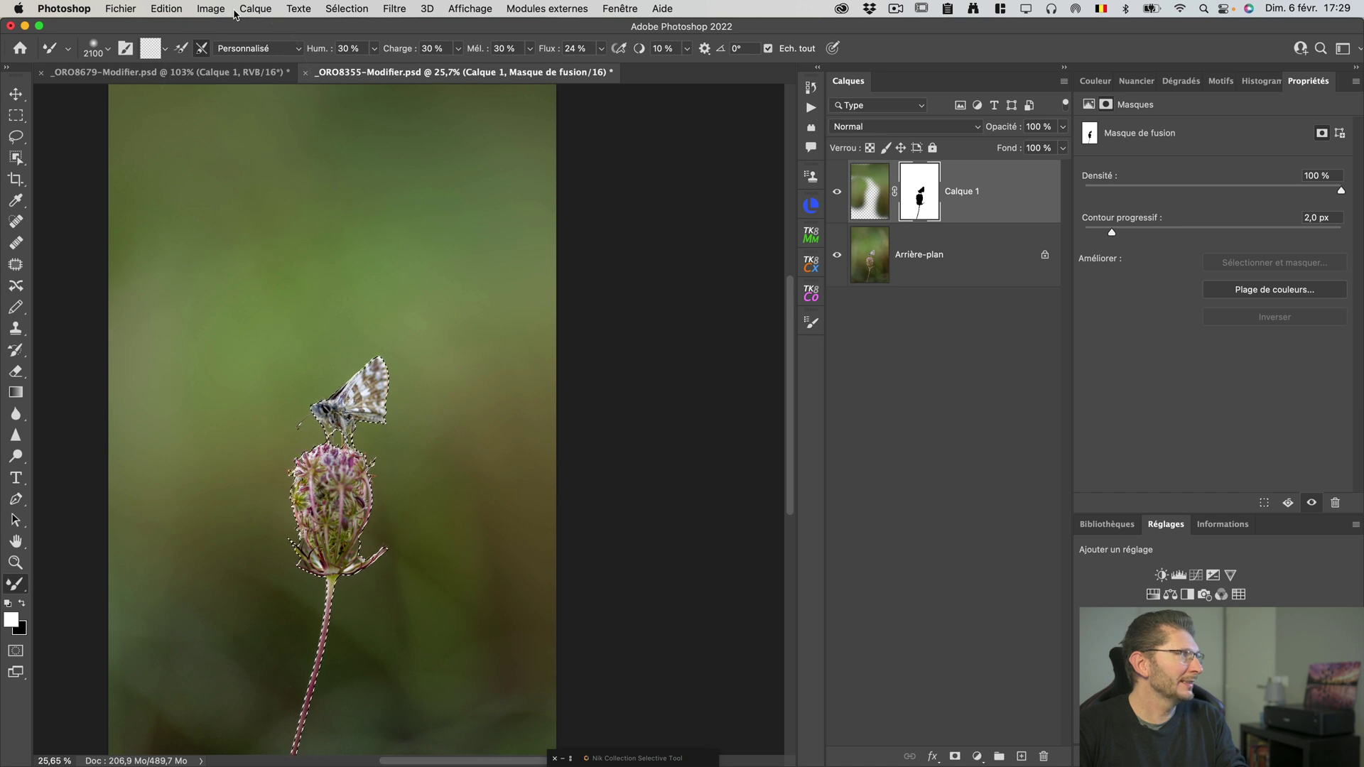
Expand the selection around the butterfly and flower by 10 pixels
{"action": "left_click", "coordinate": [338, 8]}
{"action": "mouse_move", "coordinate": [449, 226]}
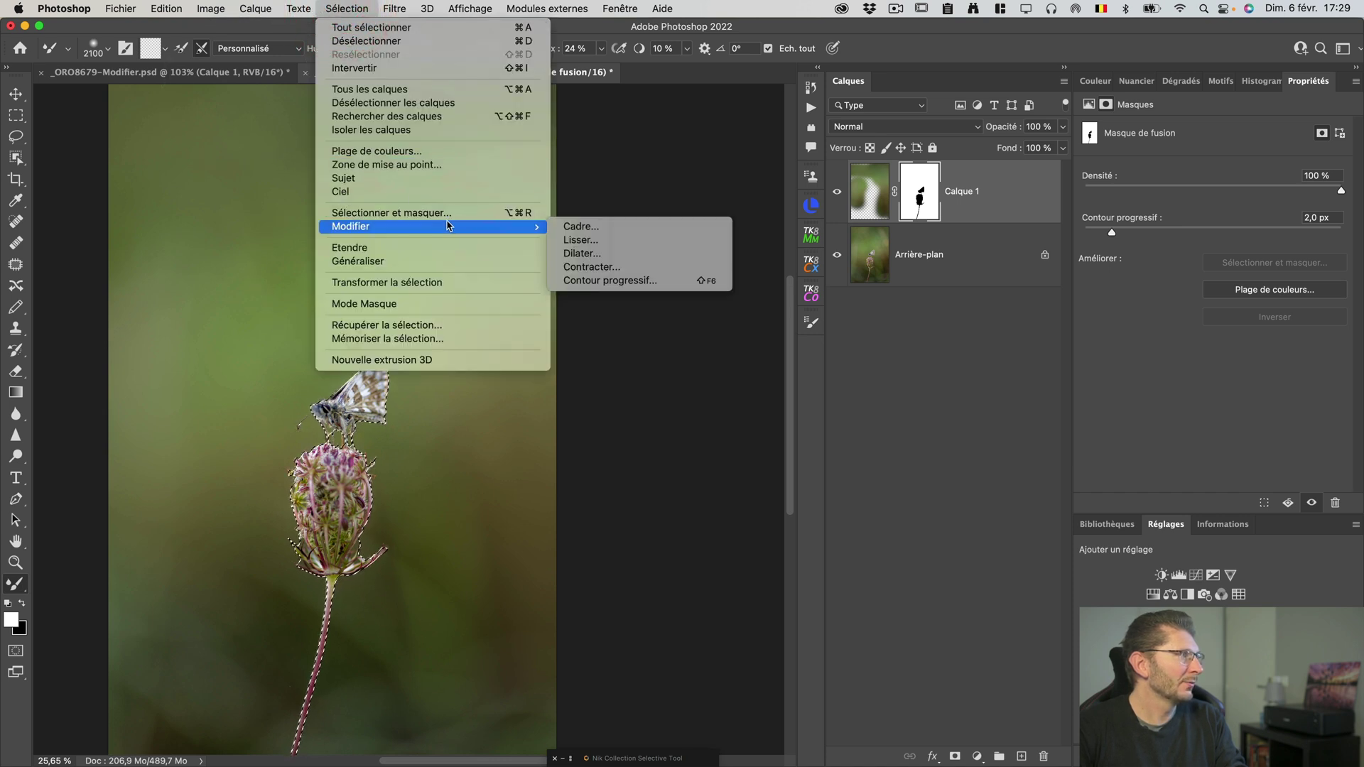
{"action": "left_click", "coordinate": [633, 260]}
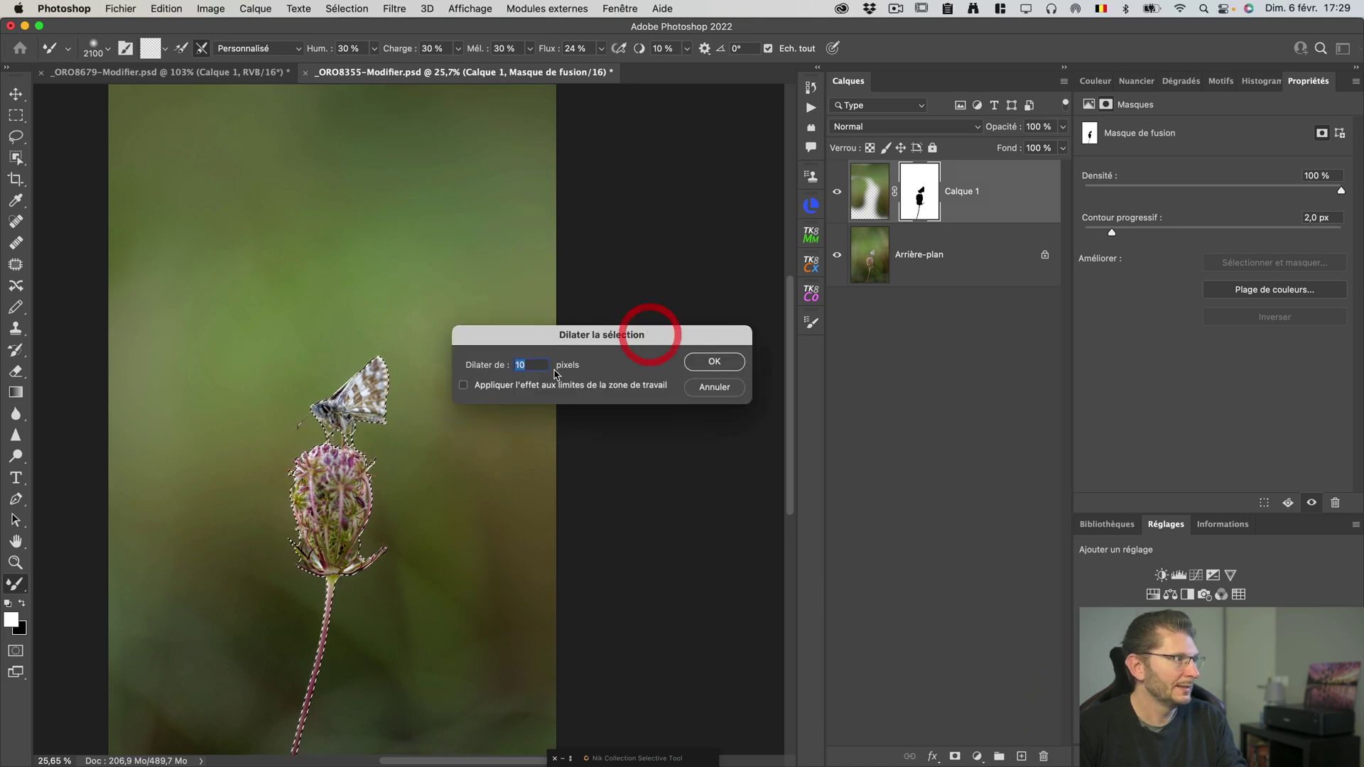
{"action": "left_click", "coordinate": [702, 363]}
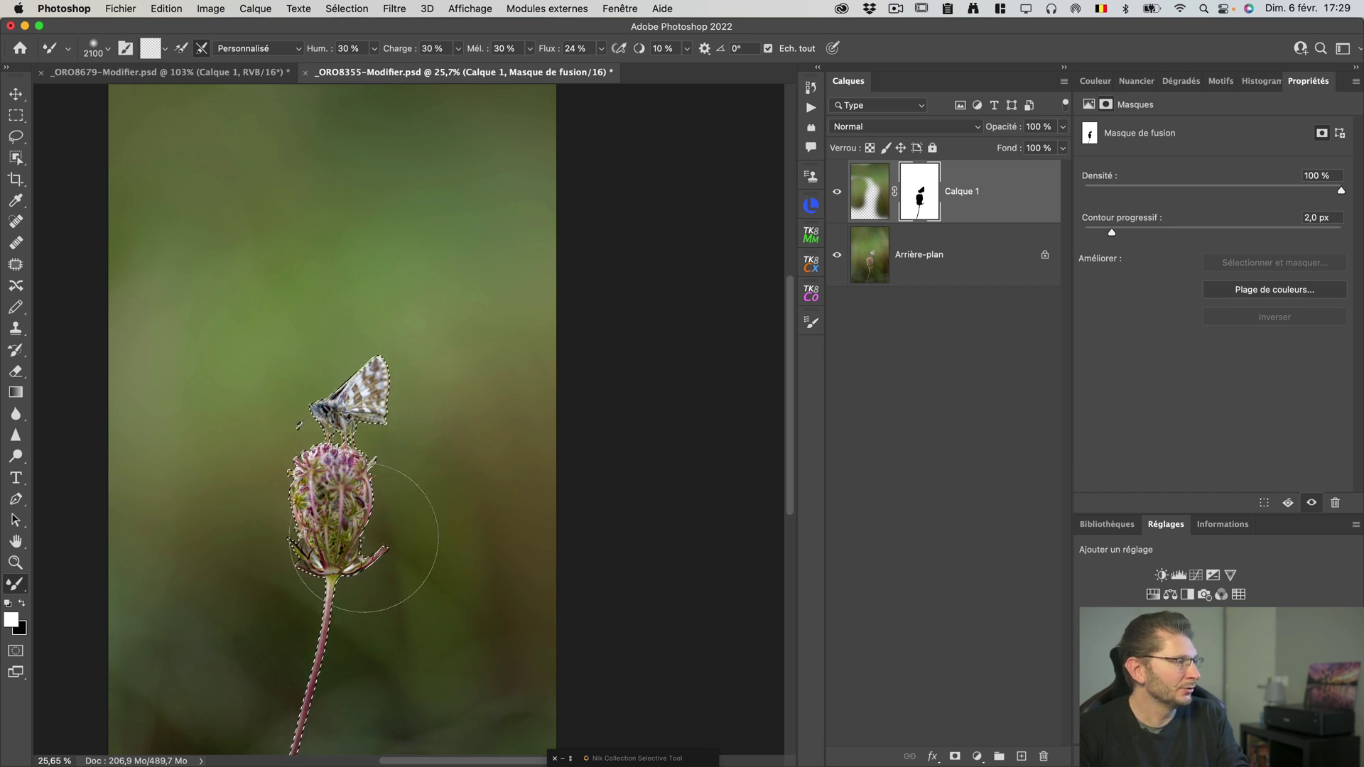
Copy the selected butterfly and flower from Arrière-plan to a new layer and check that layer in isolation
{"action": "left_click", "coordinate": [912, 258]}
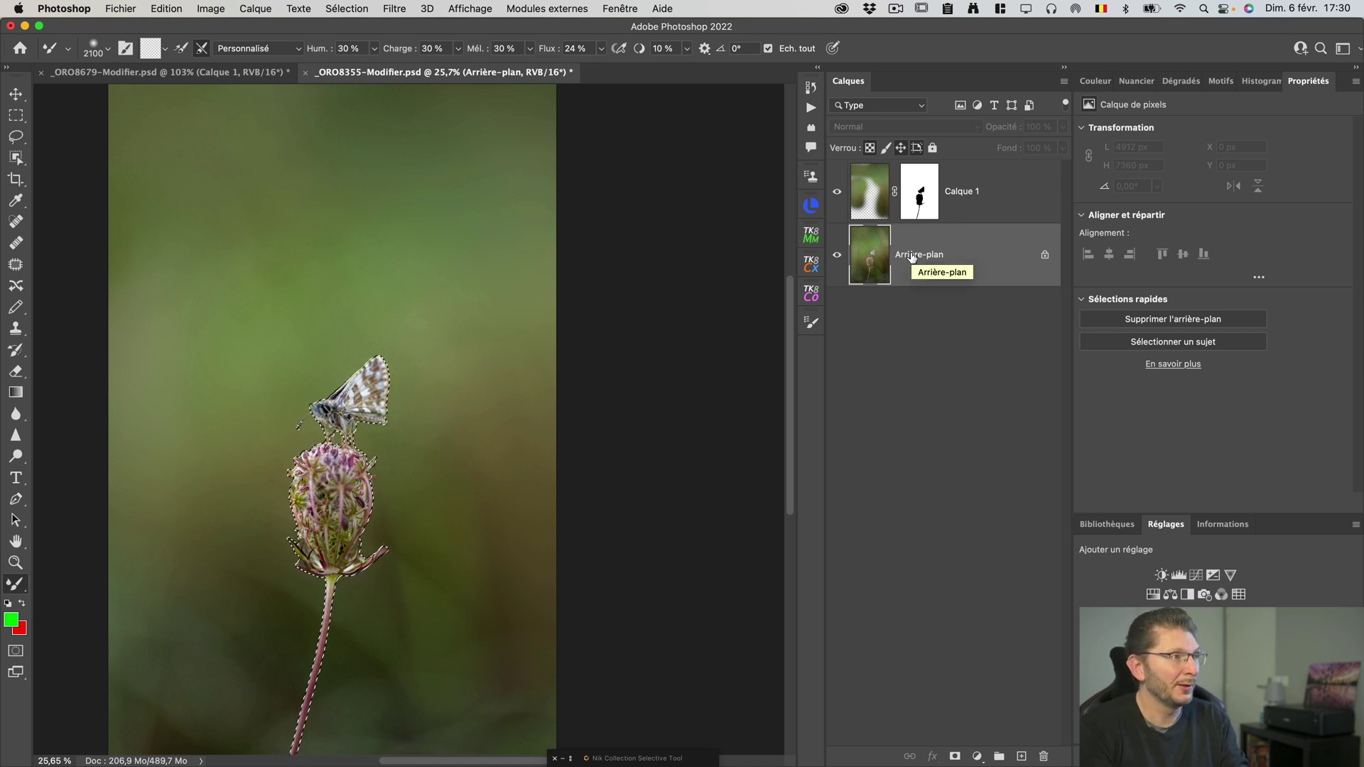
{"action": "key", "text": "super"}
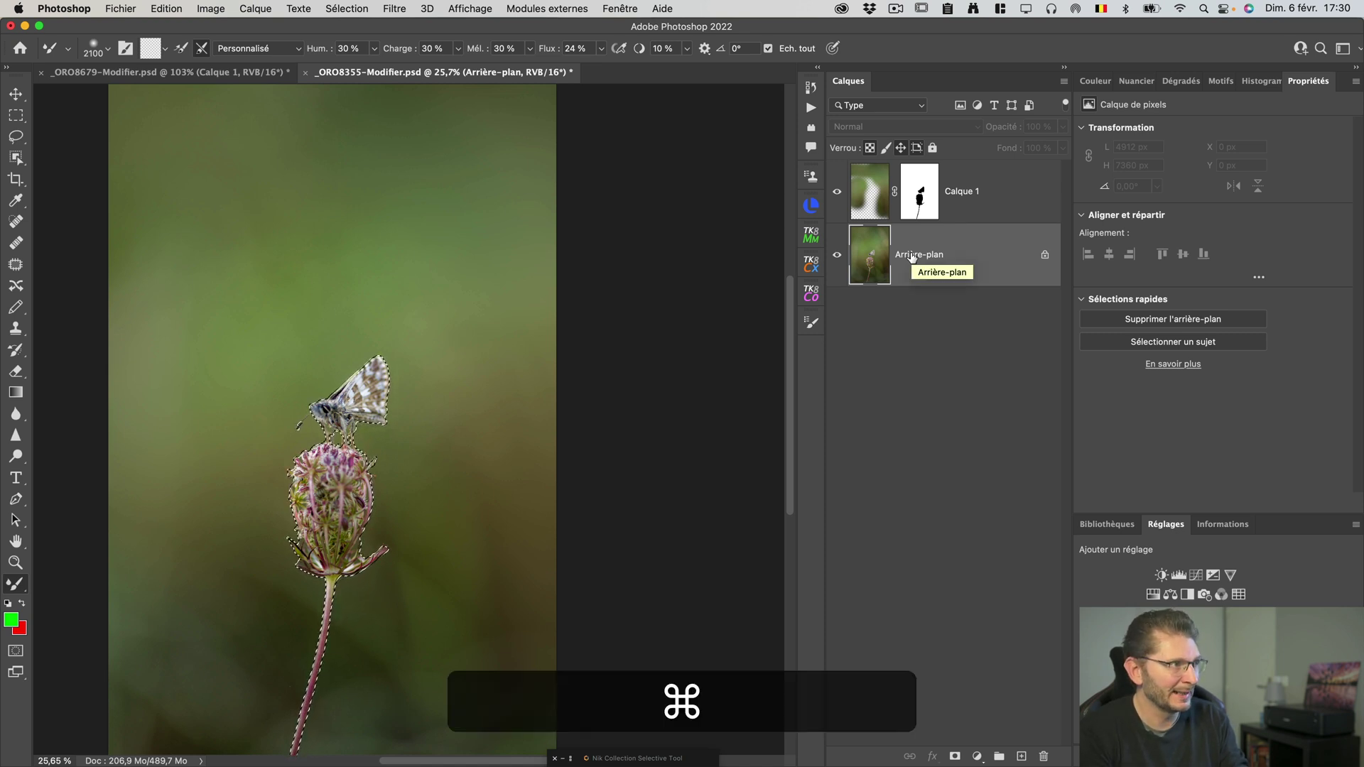
{"action": "key", "text": "super+j"}
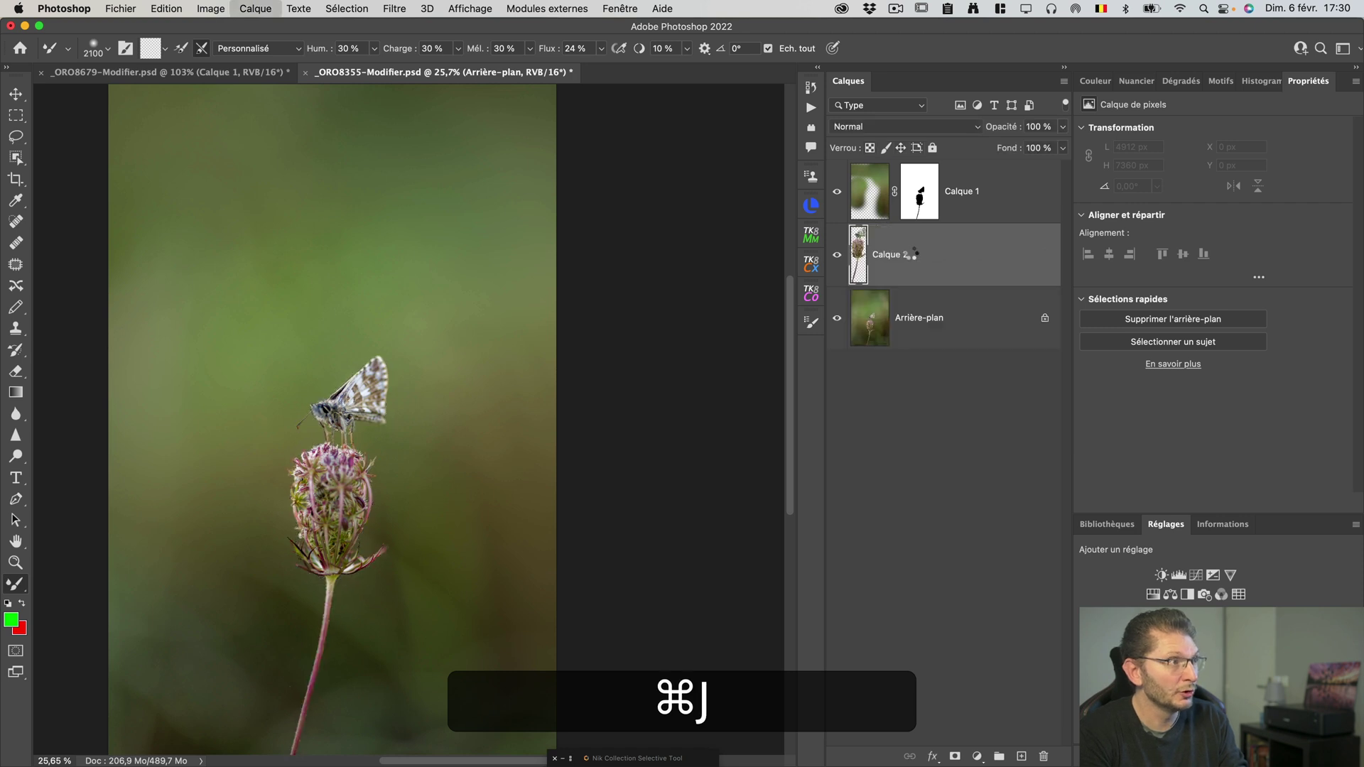
{"action": "key", "text": "alt"}
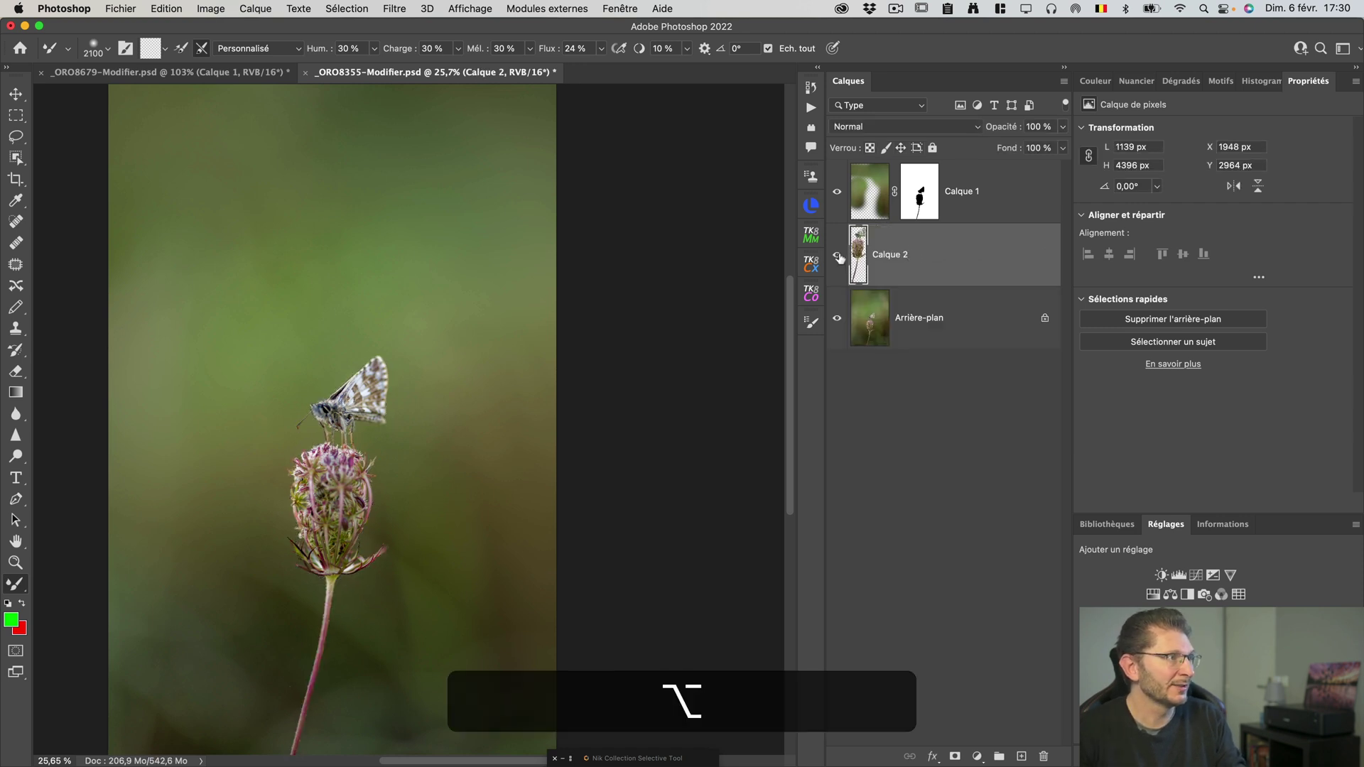
{"action": "left_click", "coordinate": [838, 257], "text": "alt"}
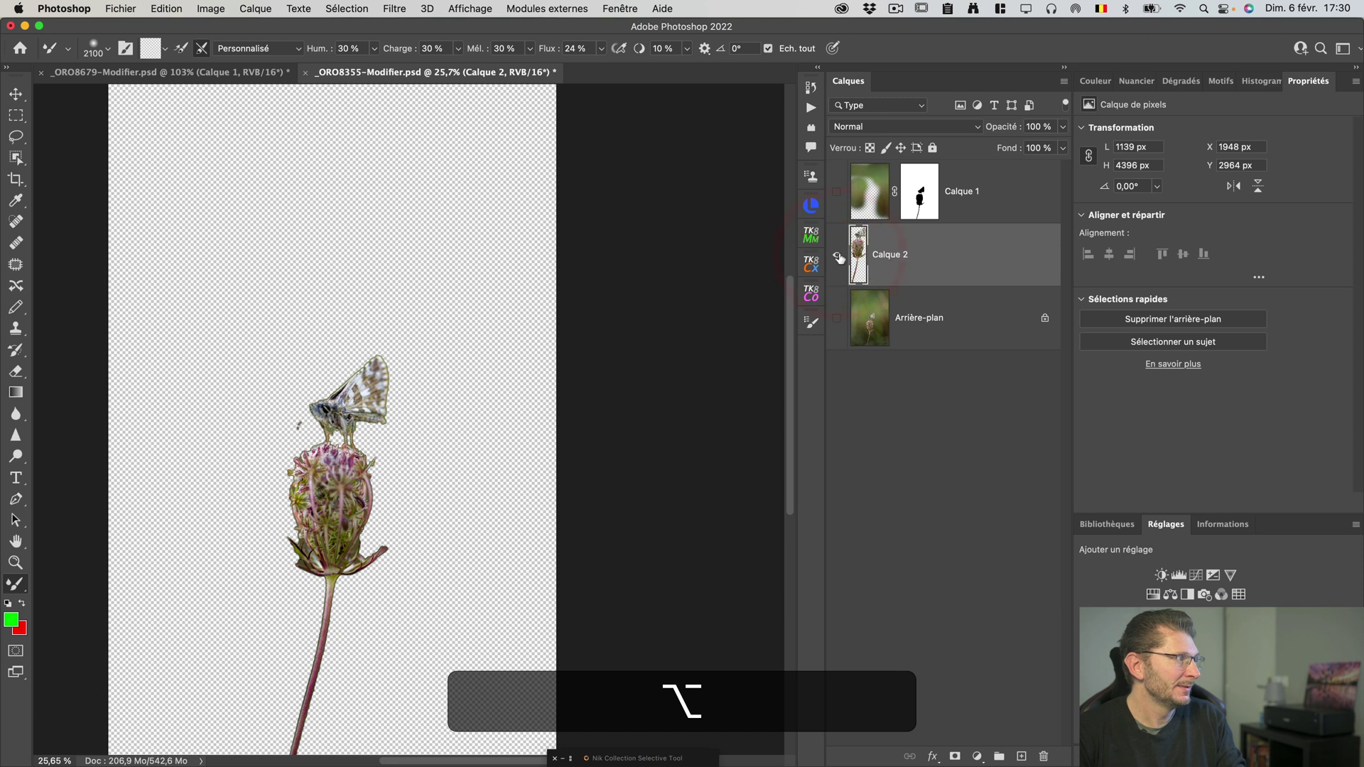
{"action": "left_click", "coordinate": [839, 257], "text": "alt"}
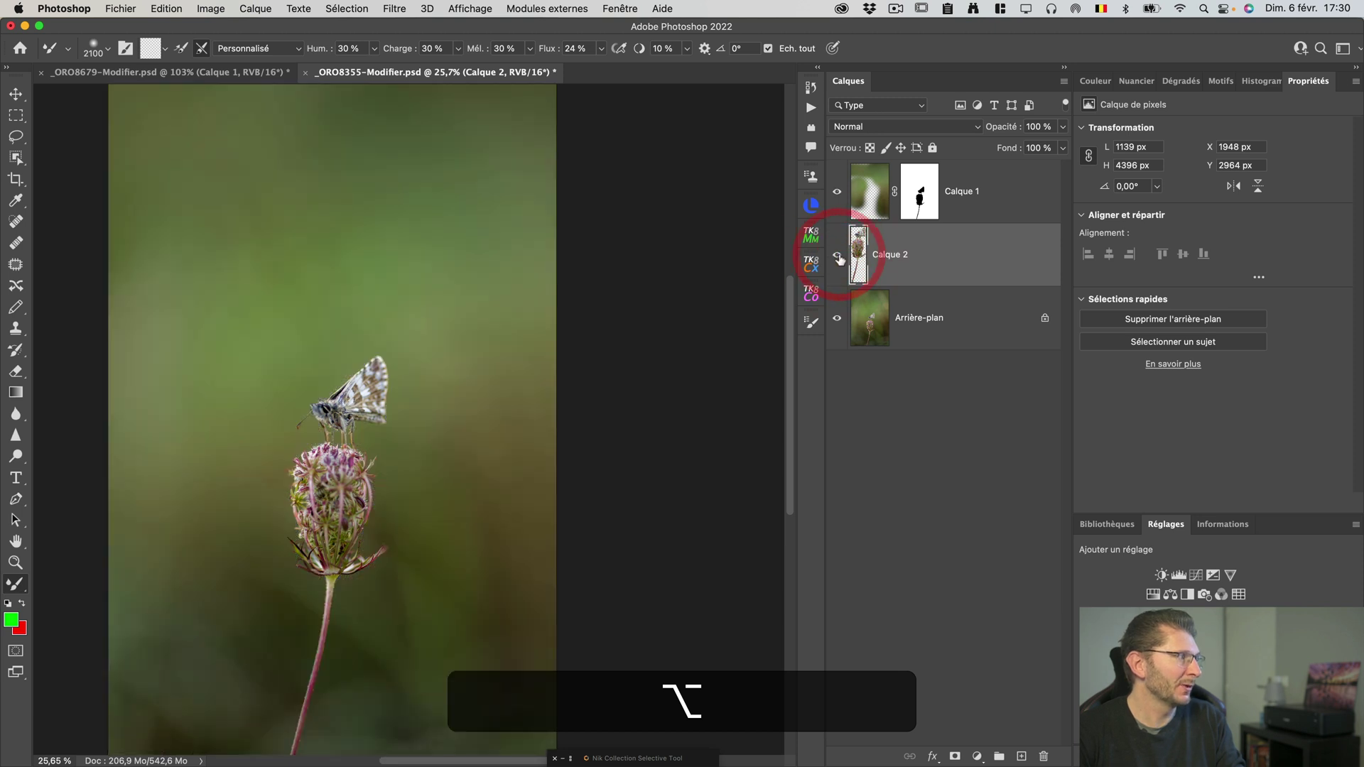
Load Calque 2's outline as a selection and remove the subject from Arrière-plan with Content-Aware Fill, output to a new layer
{"action": "left_click", "coordinate": [917, 321]}
{"action": "key", "text": "super"}
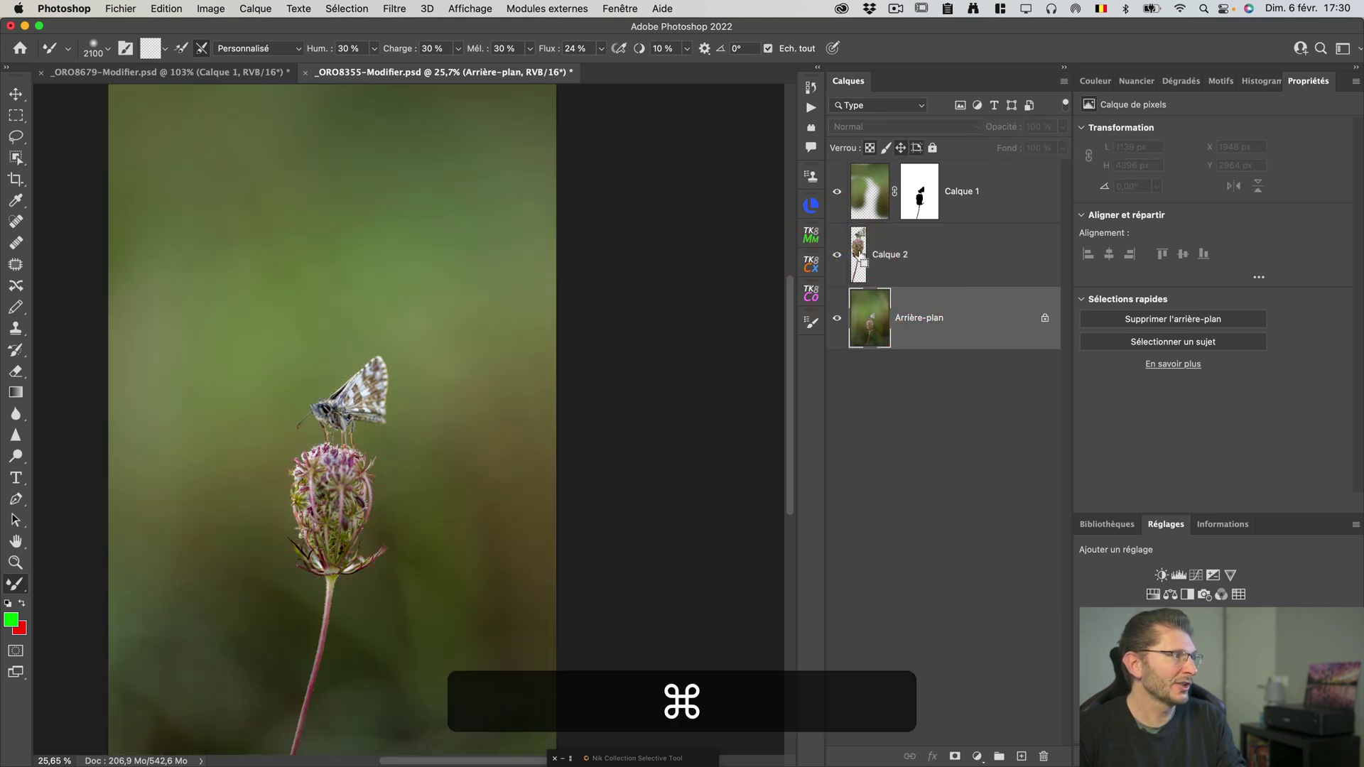
{"action": "left_click", "coordinate": [861, 256], "text": "super"}
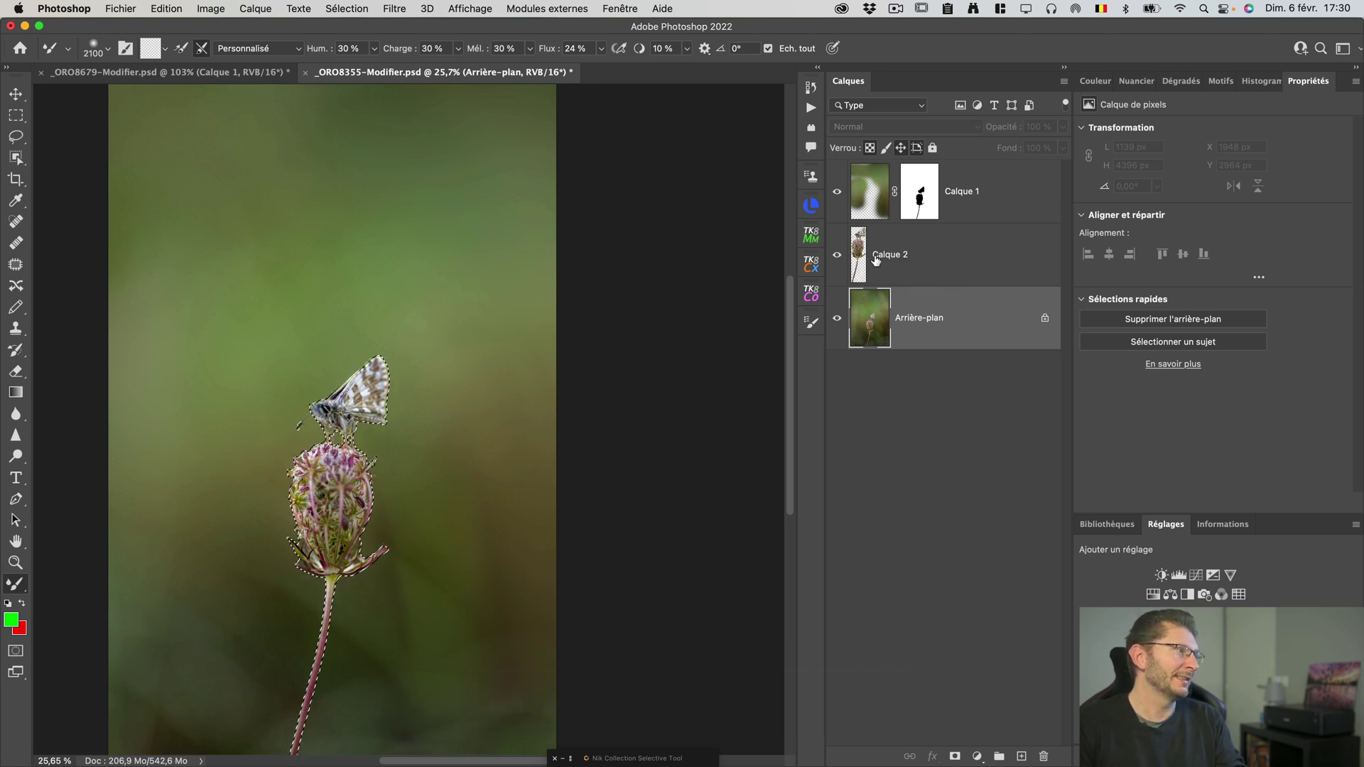
{"action": "left_click", "coordinate": [927, 322]}
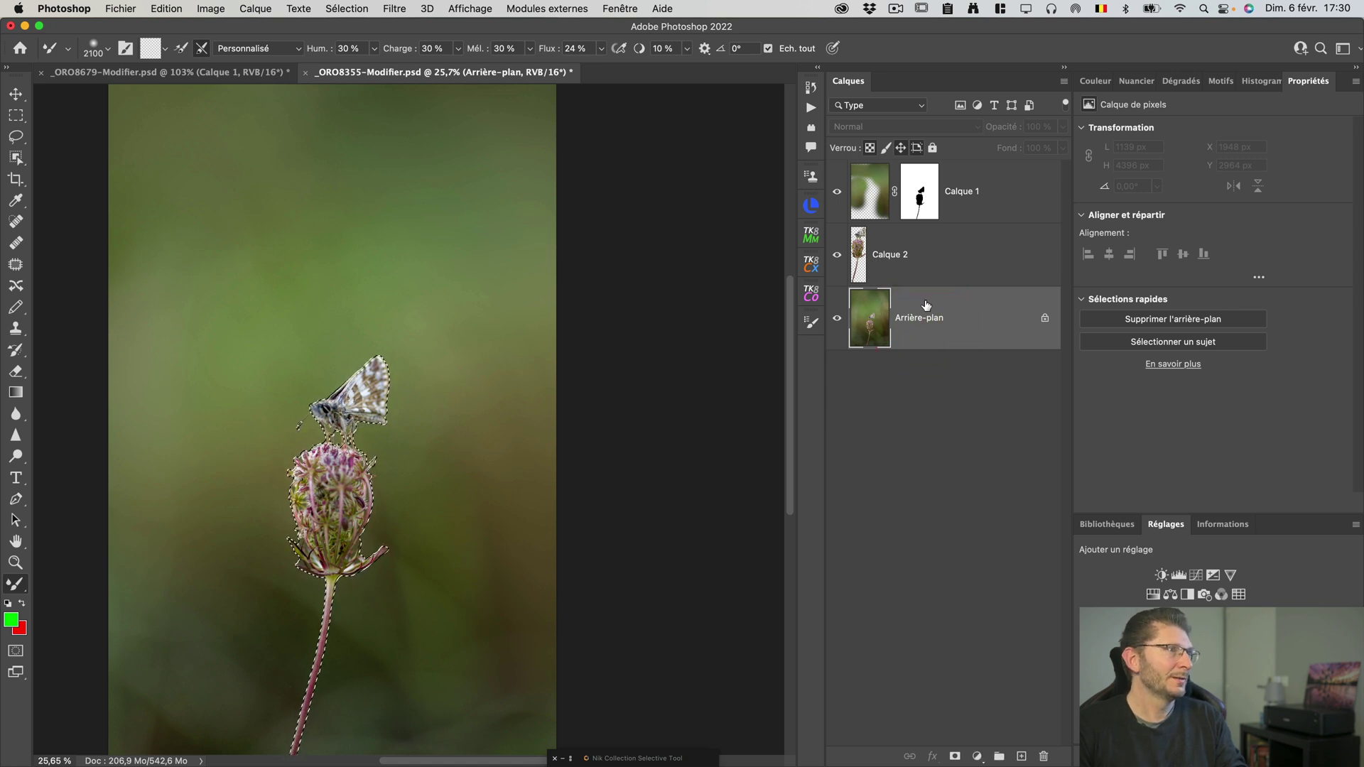
{"action": "left_click", "coordinate": [169, 8]}
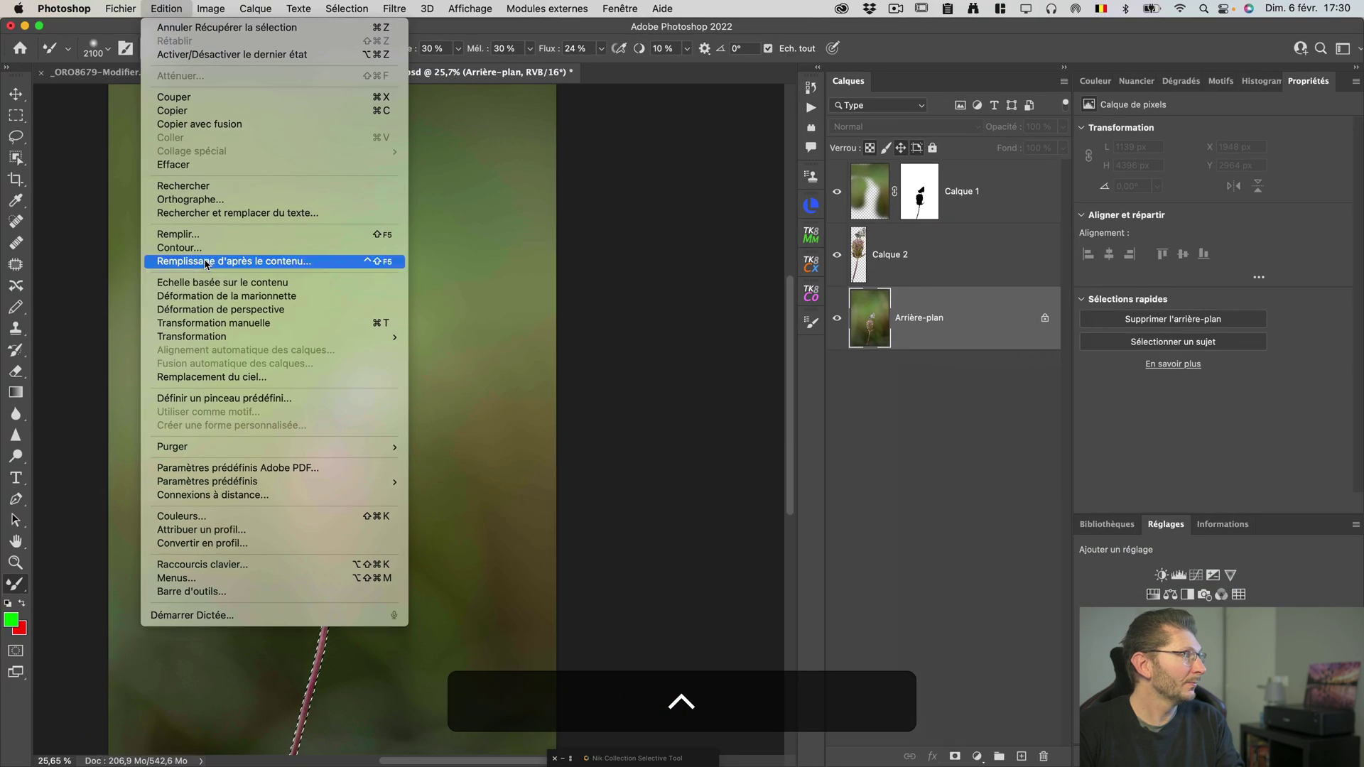
{"action": "left_click", "coordinate": [206, 263]}
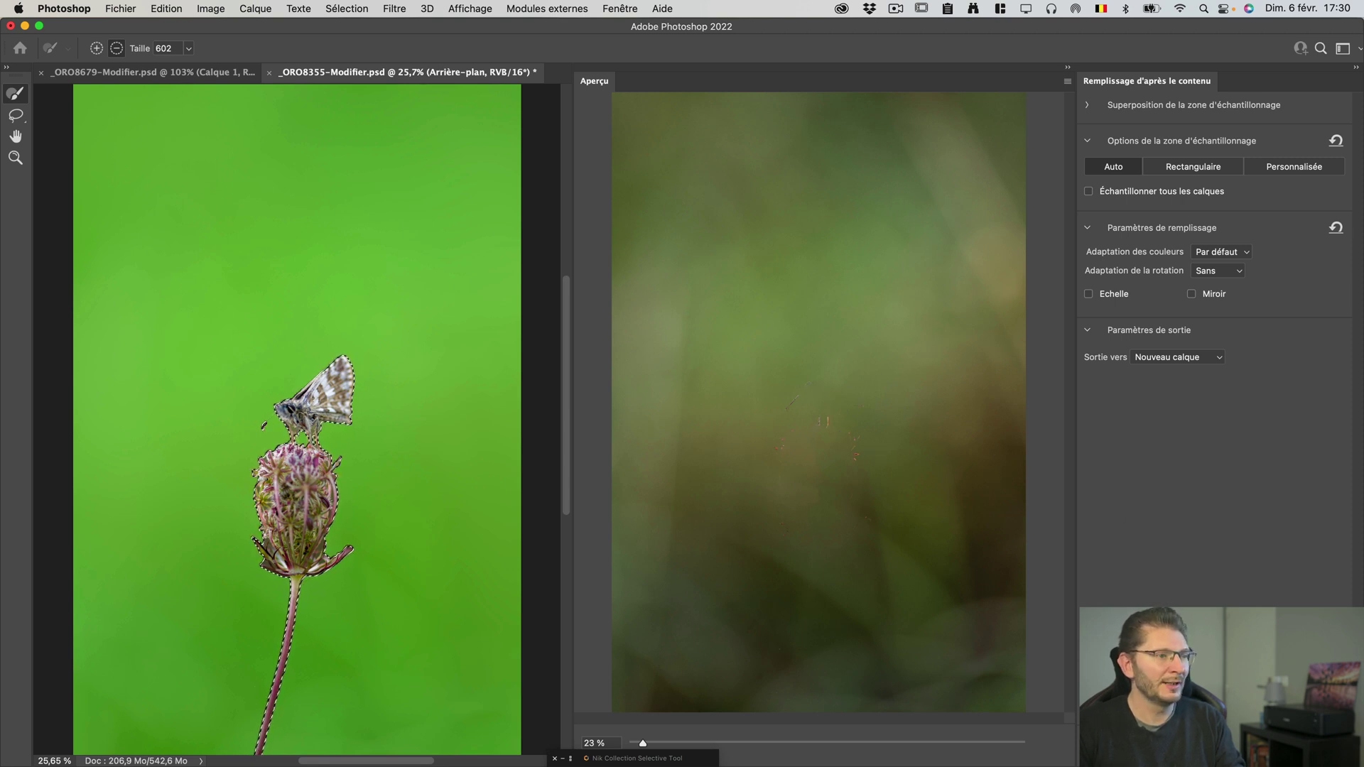
{"action": "key", "text": "Return"}
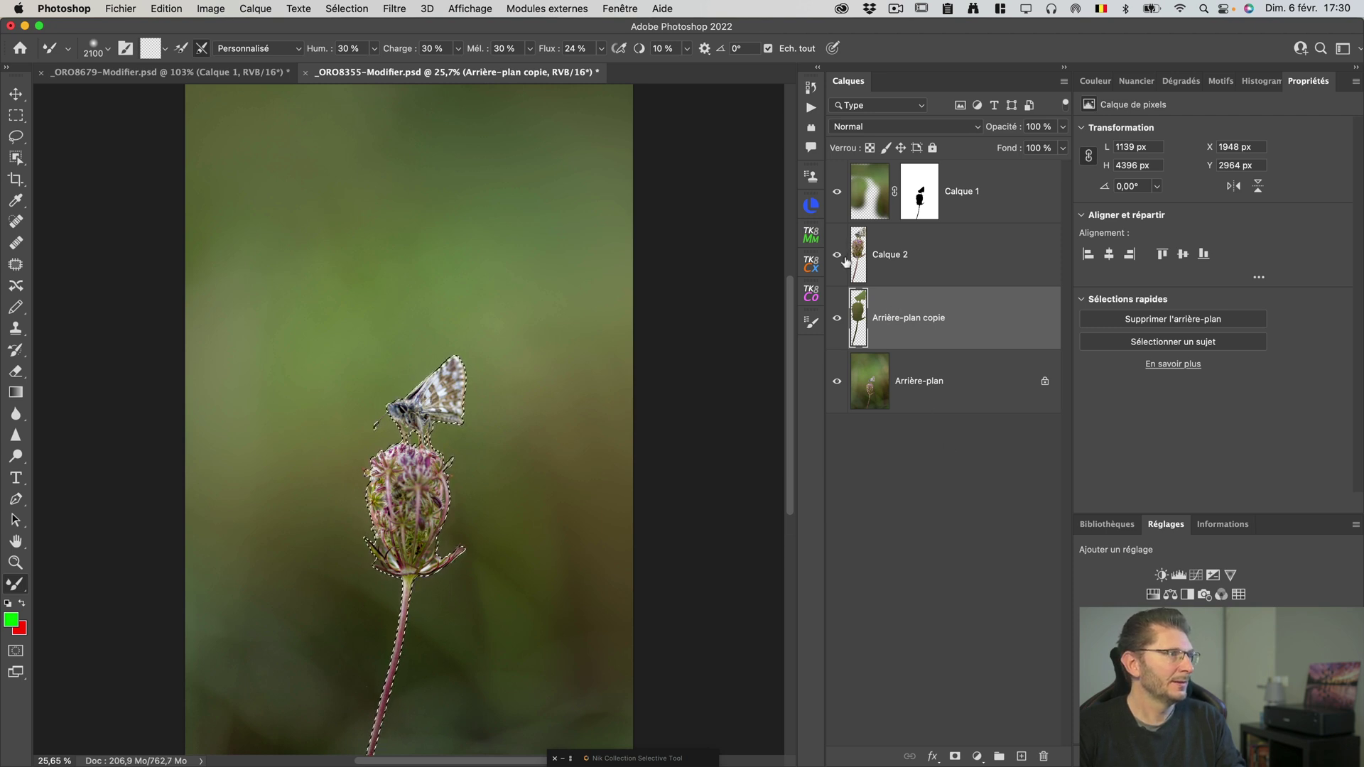
Move Calque 2 above Calque 1, hide it and clear the selection
{"action": "left_click_drag", "start_coordinate": [905, 257], "coordinate": [916, 167]}
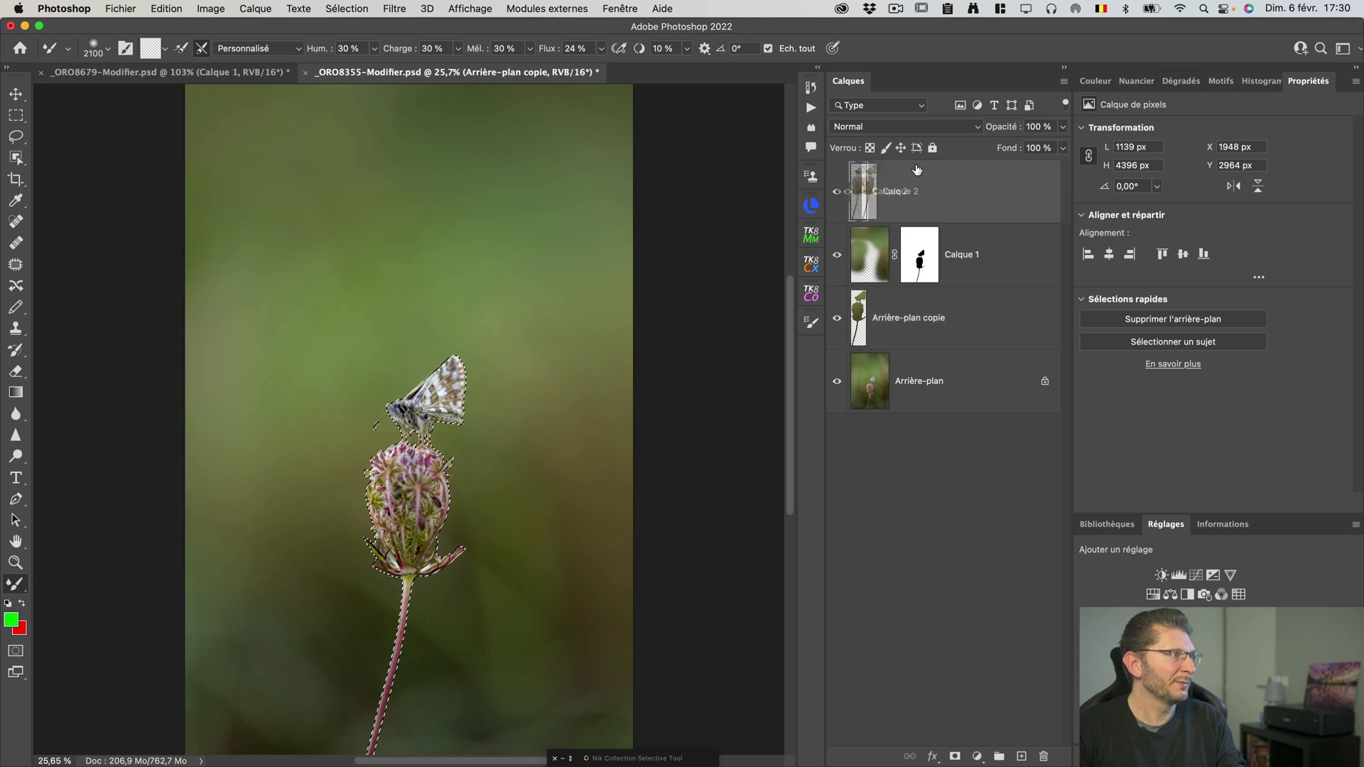
{"action": "left_click", "coordinate": [836, 195]}
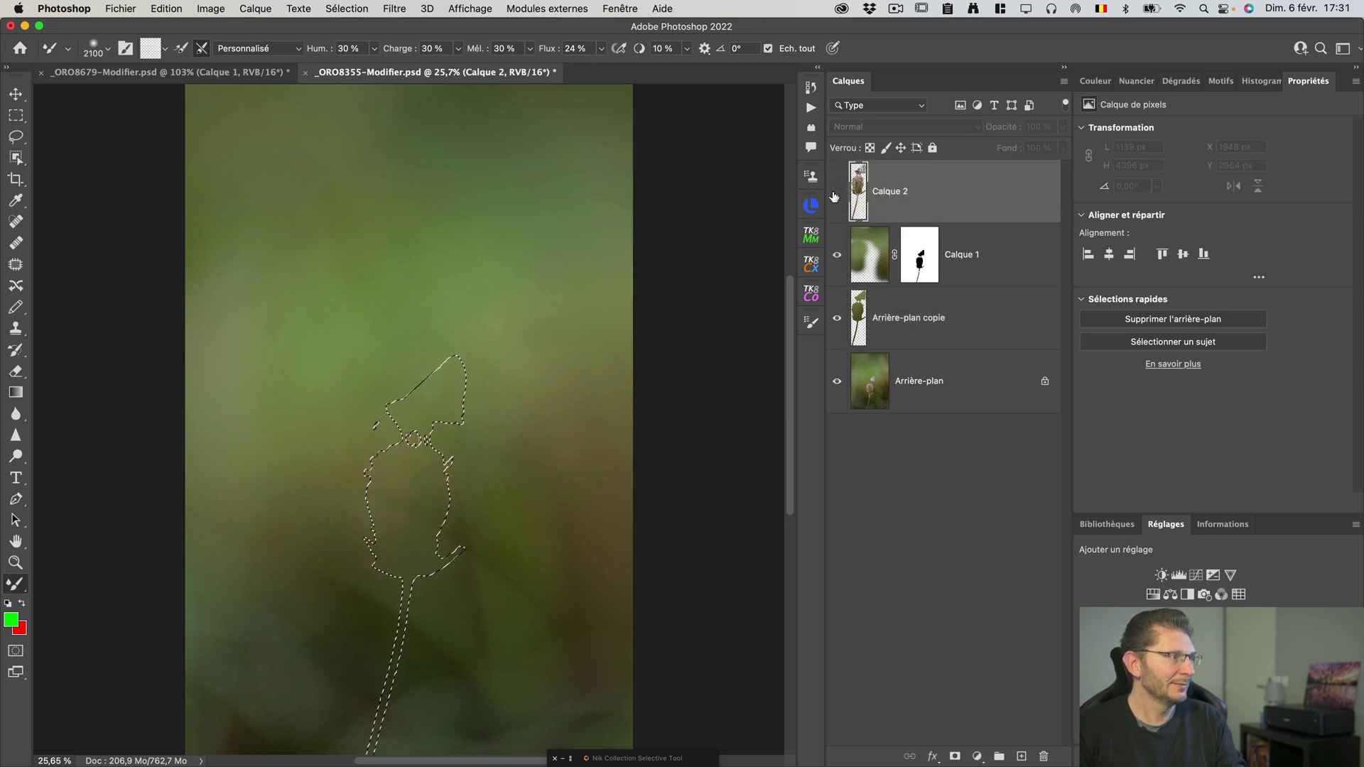
{"action": "key", "text": "super+d"}
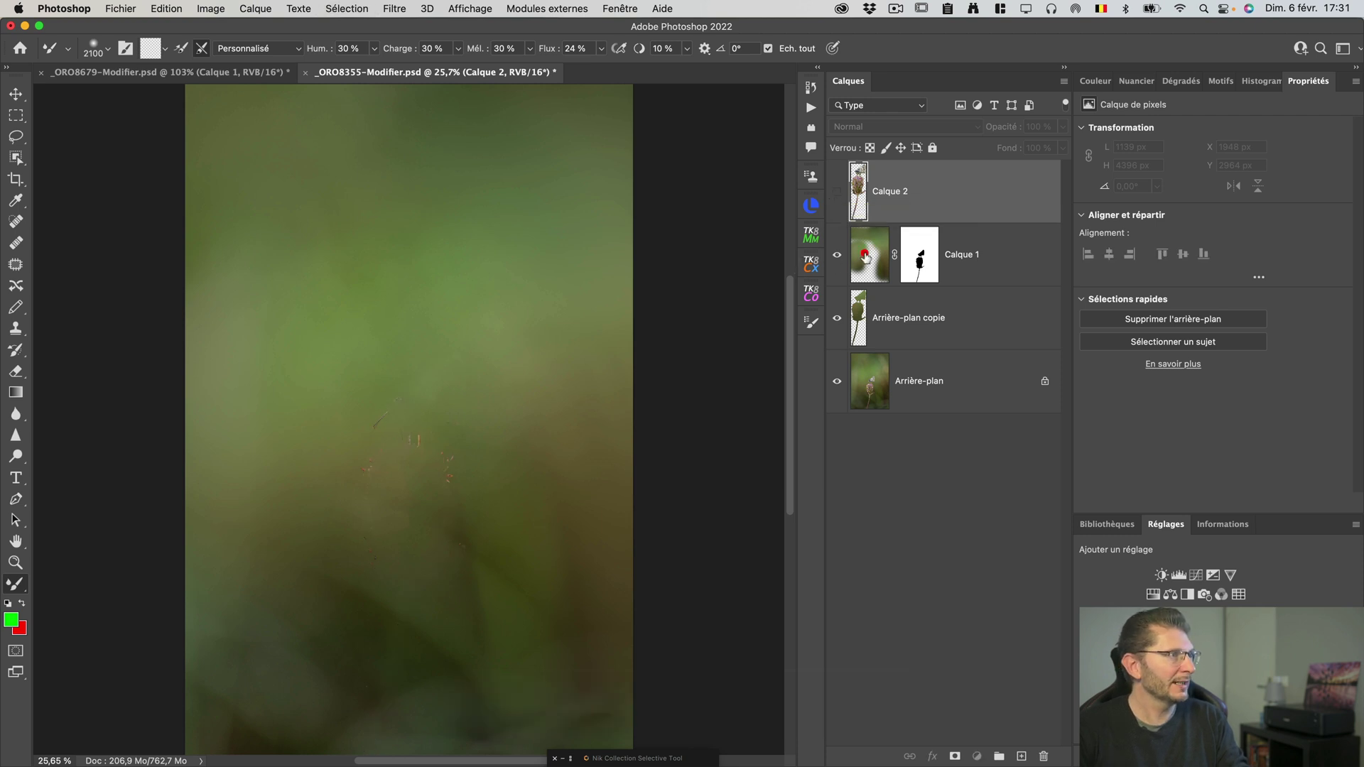
Blend the background on Calque 1 with the Mixer Brush, including around the filled subject area, and show Calque 2 again
{"action": "left_click", "coordinate": [862, 256]}
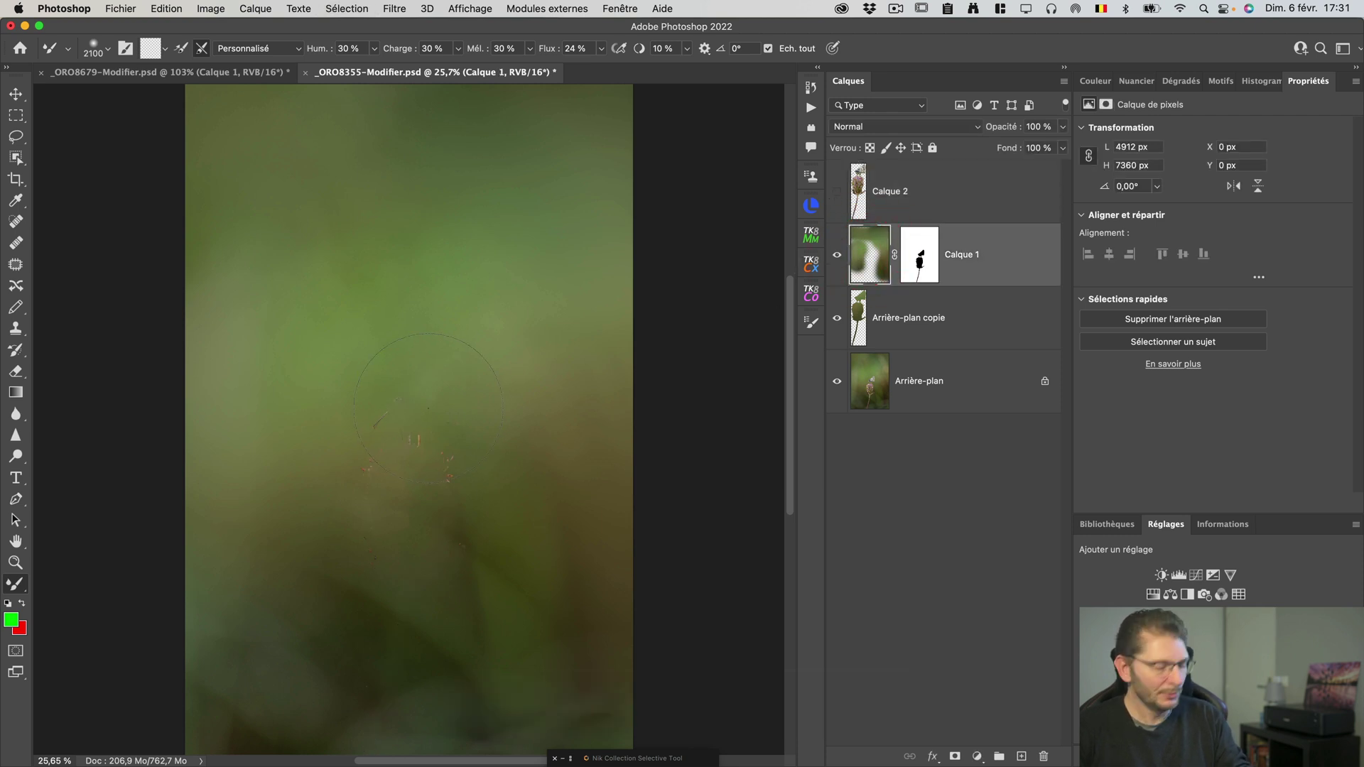
{"action": "key", "text": "b"}
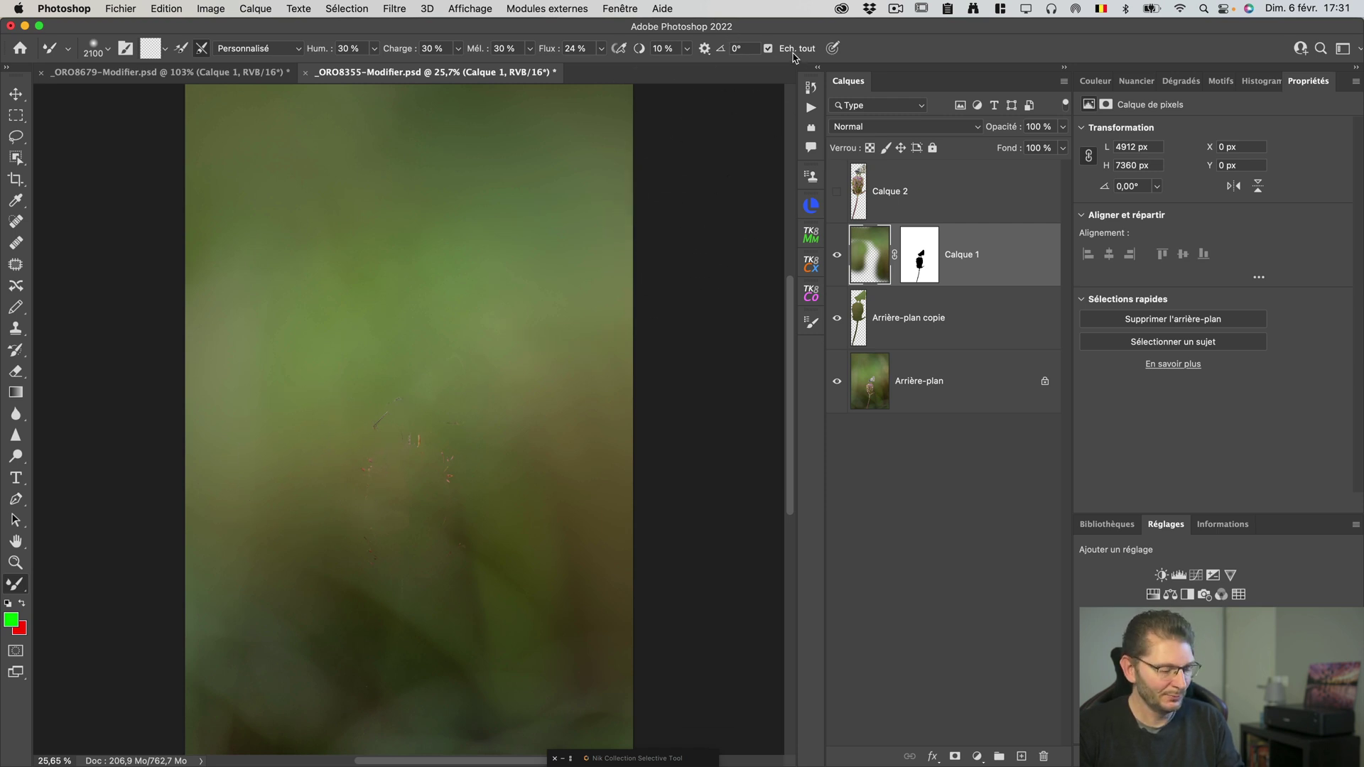
{"action": "left_click", "coordinate": [837, 193]}
{"action": "left_click", "coordinate": [837, 194]}
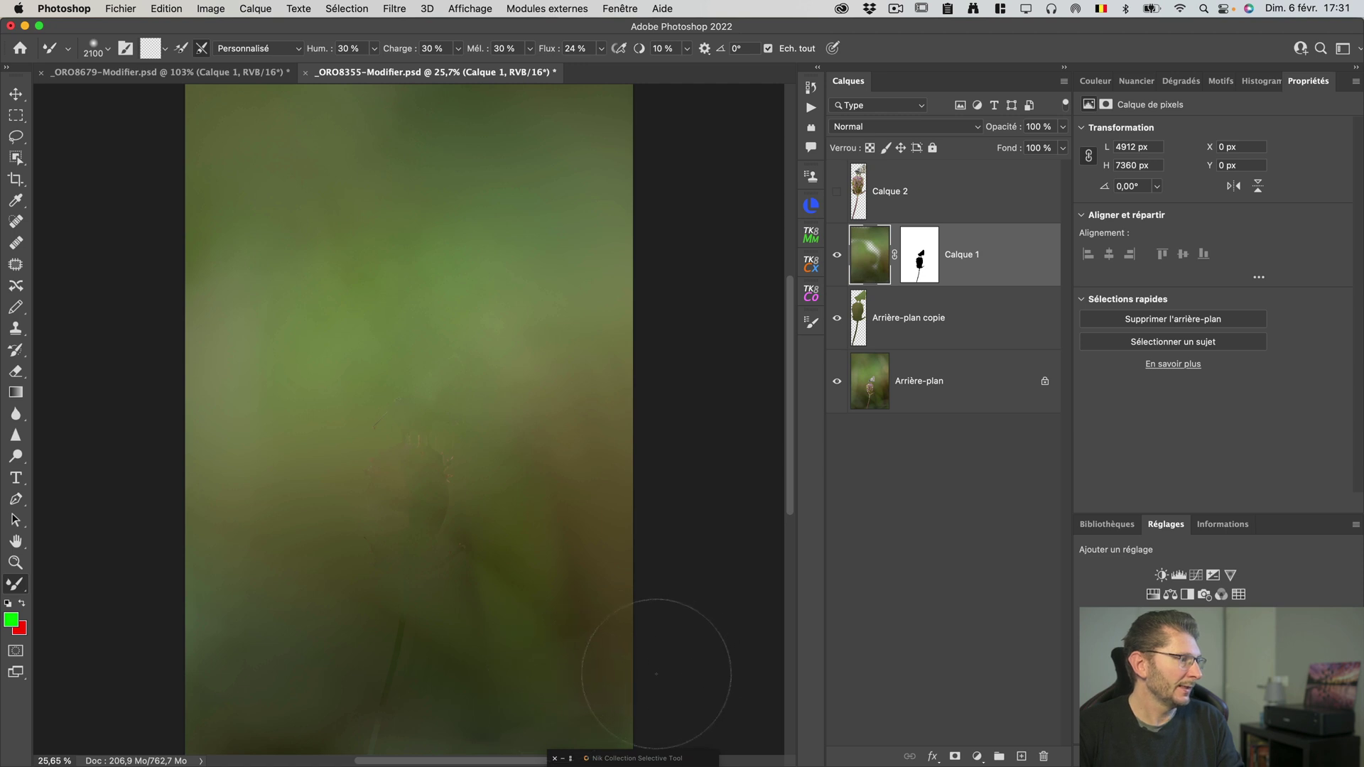
{"action": "key", "text": "super+minus"}
{"action": "key", "text": "super+minus"}
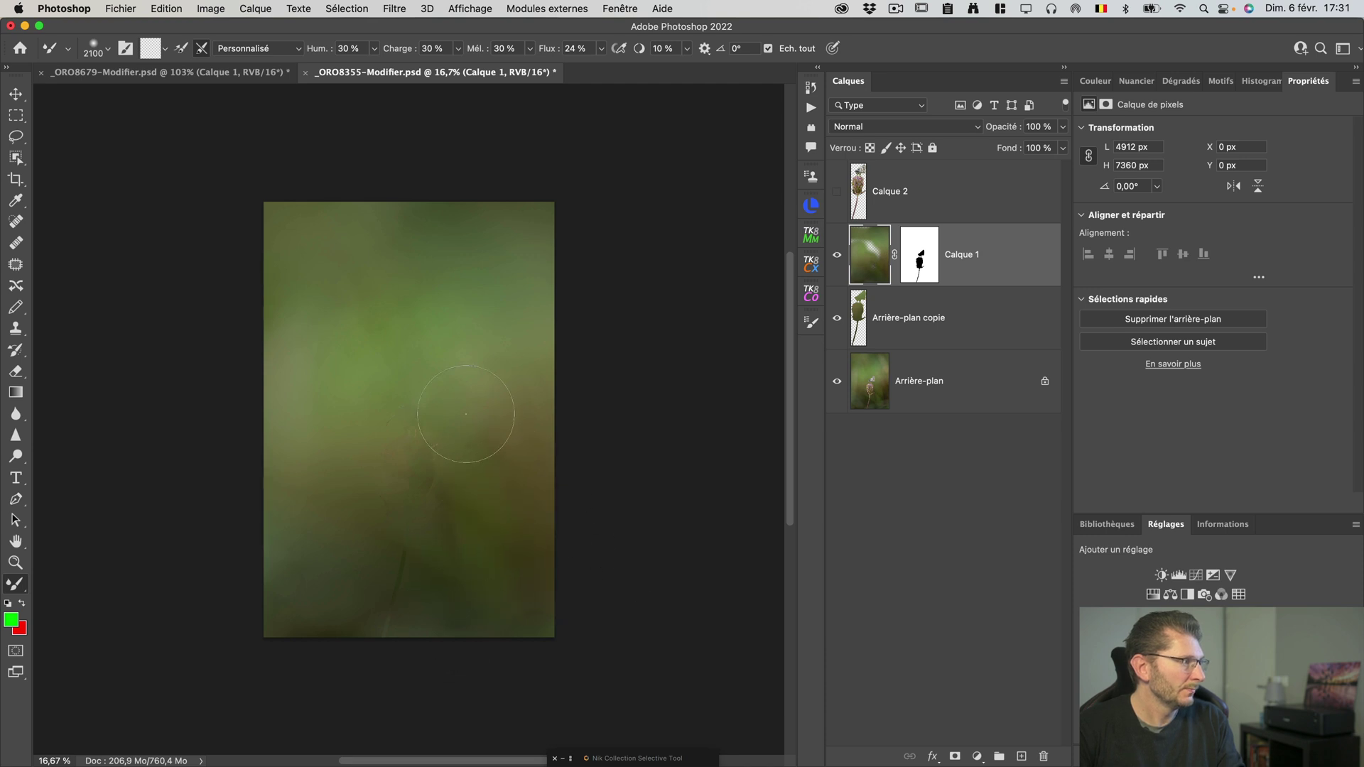
{"action": "mouse_move", "coordinate": [569, 512]}
{"action": "left_mouse_down"}
{"action": "mouse_move", "coordinate": [368, 560]}
{"action": "mouse_move", "coordinate": [402, 687]}
{"action": "mouse_move", "coordinate": [372, 670]}
{"action": "left_mouse_up"}
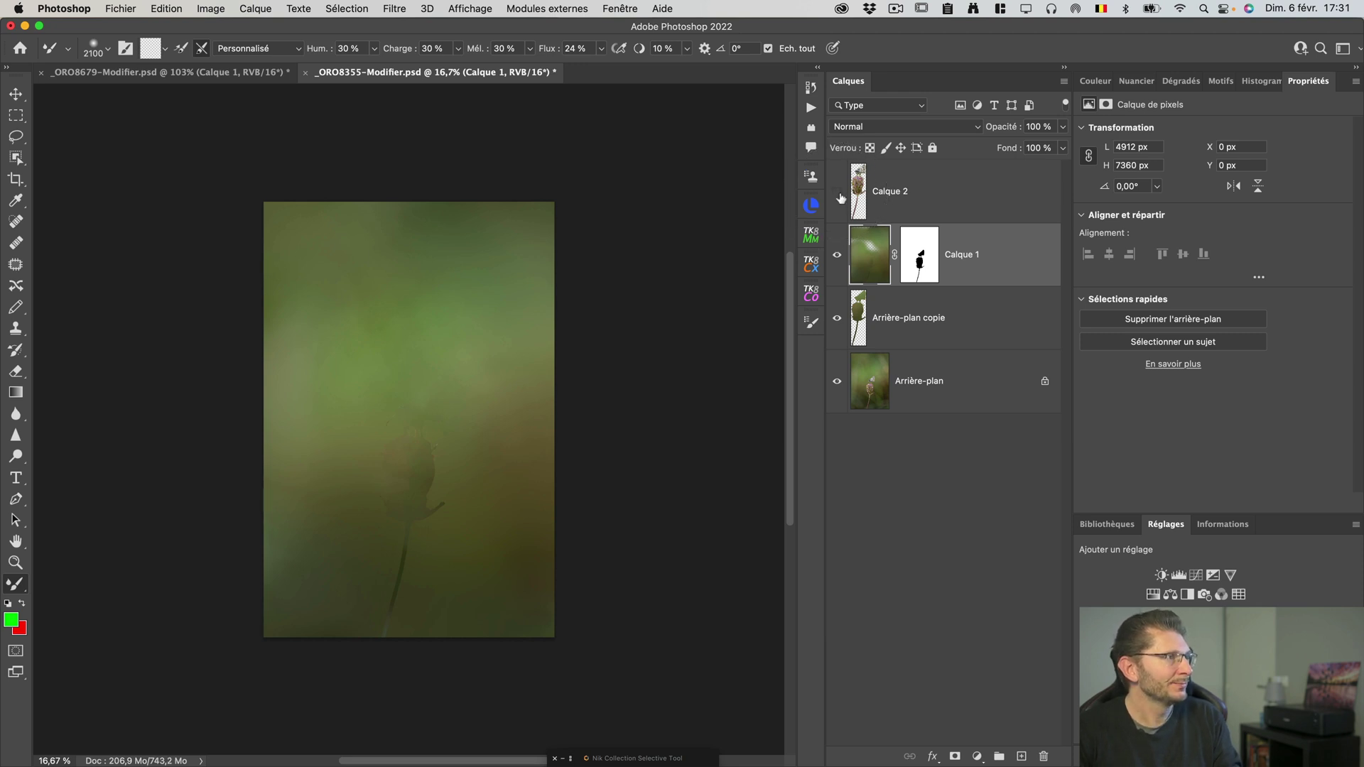
{"action": "left_click", "coordinate": [837, 193]}
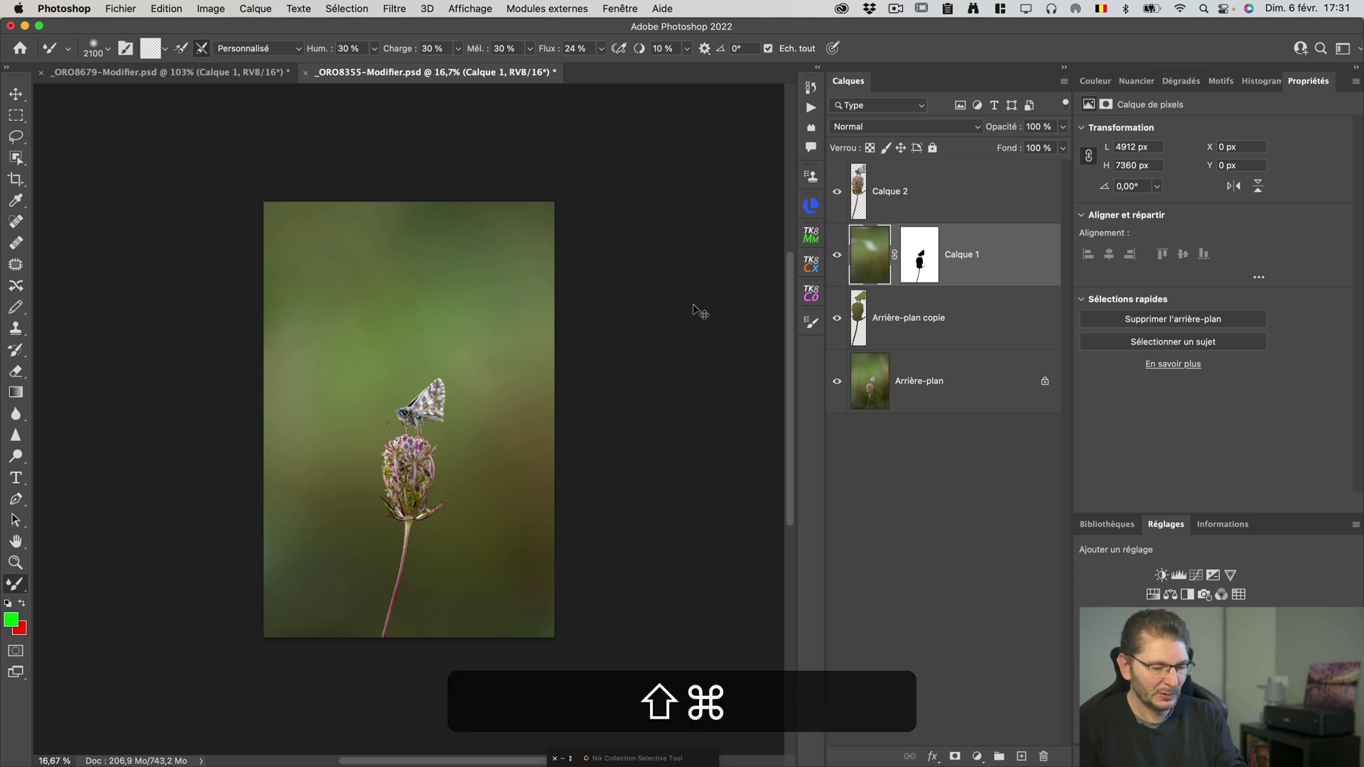
{"action": "key", "text": "shift+super+0"}
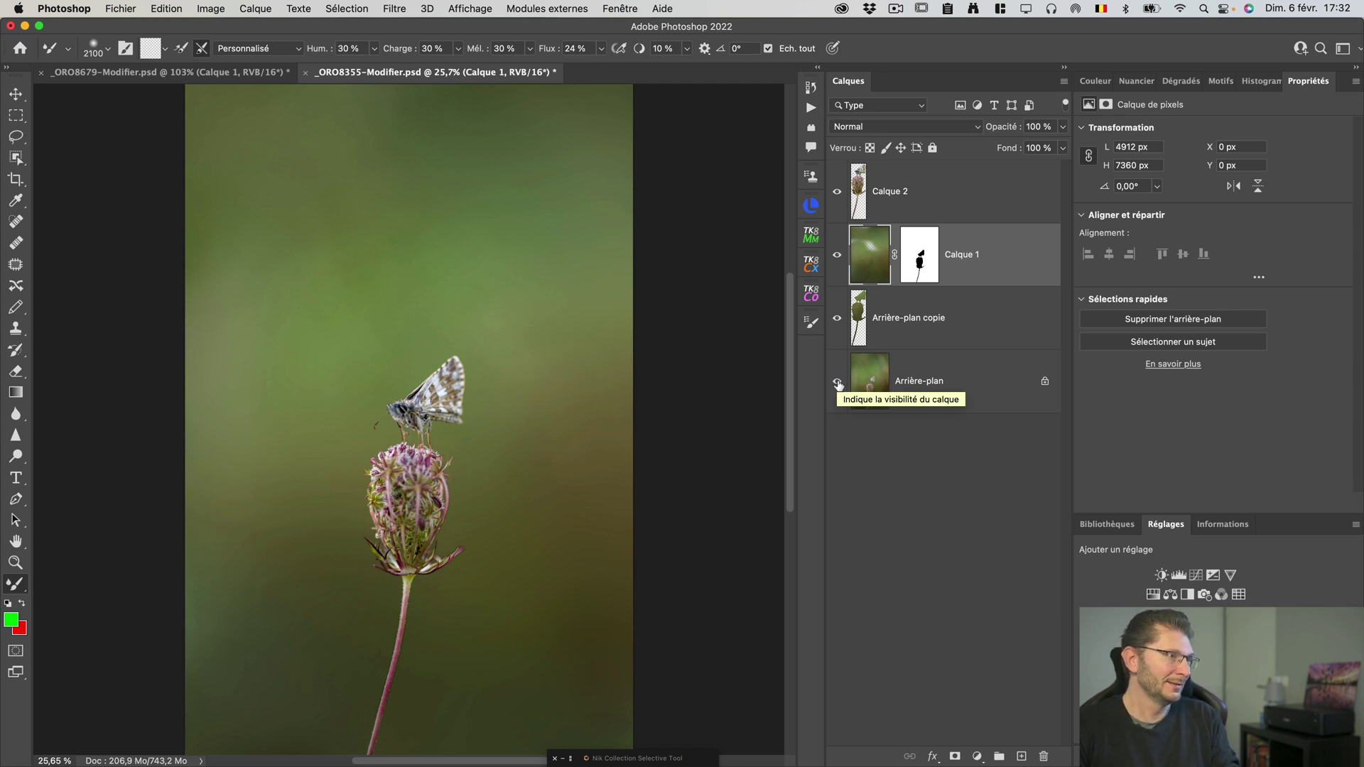
Compare the photo before and after retouching by repeatedly isolating the Arrière-plan layer and restoring the visibility of all layers
{"action": "key", "text": "alt"}
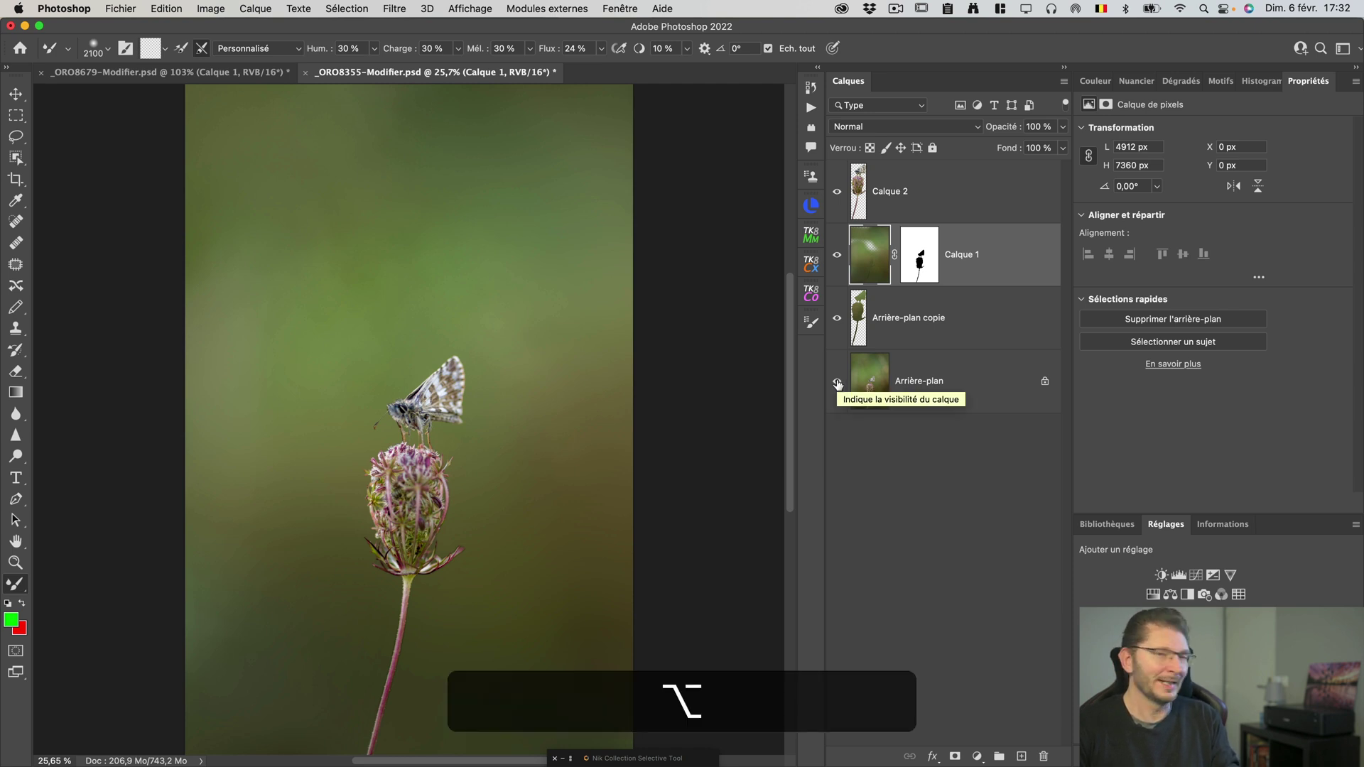
{"action": "left_click", "coordinate": [837, 384], "text": "alt"}
{"action": "left_click", "coordinate": [838, 385], "text": "alt"}
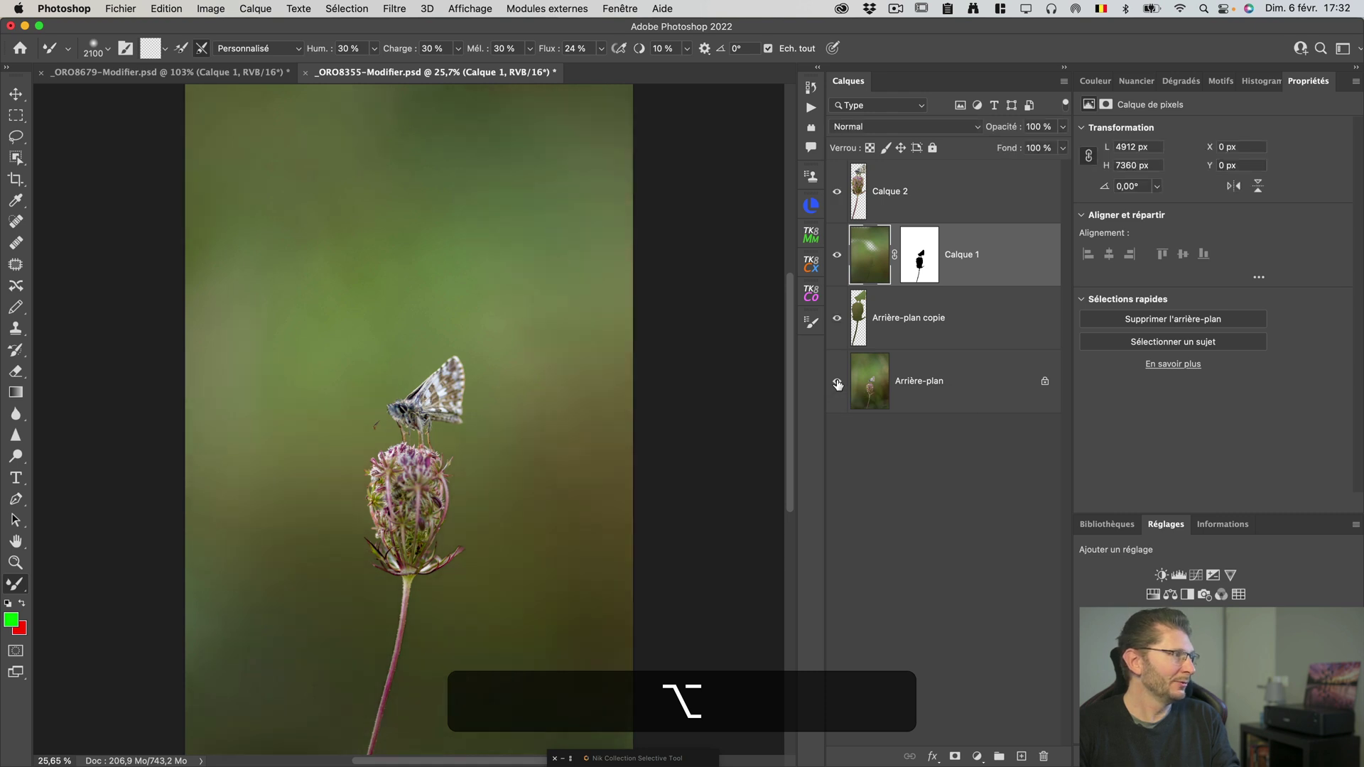
{"action": "left_click", "coordinate": [838, 384], "text": "alt"}
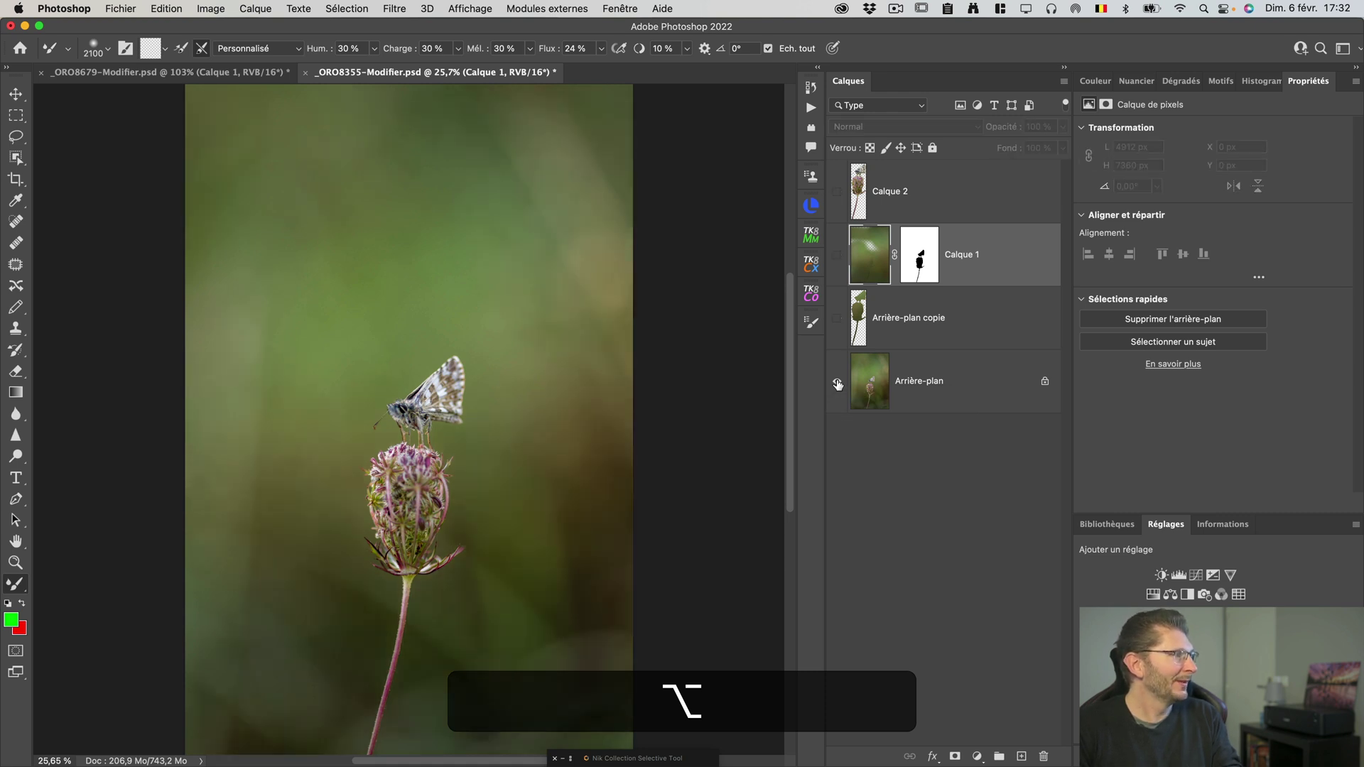
{"action": "left_click", "coordinate": [838, 384], "text": "alt"}
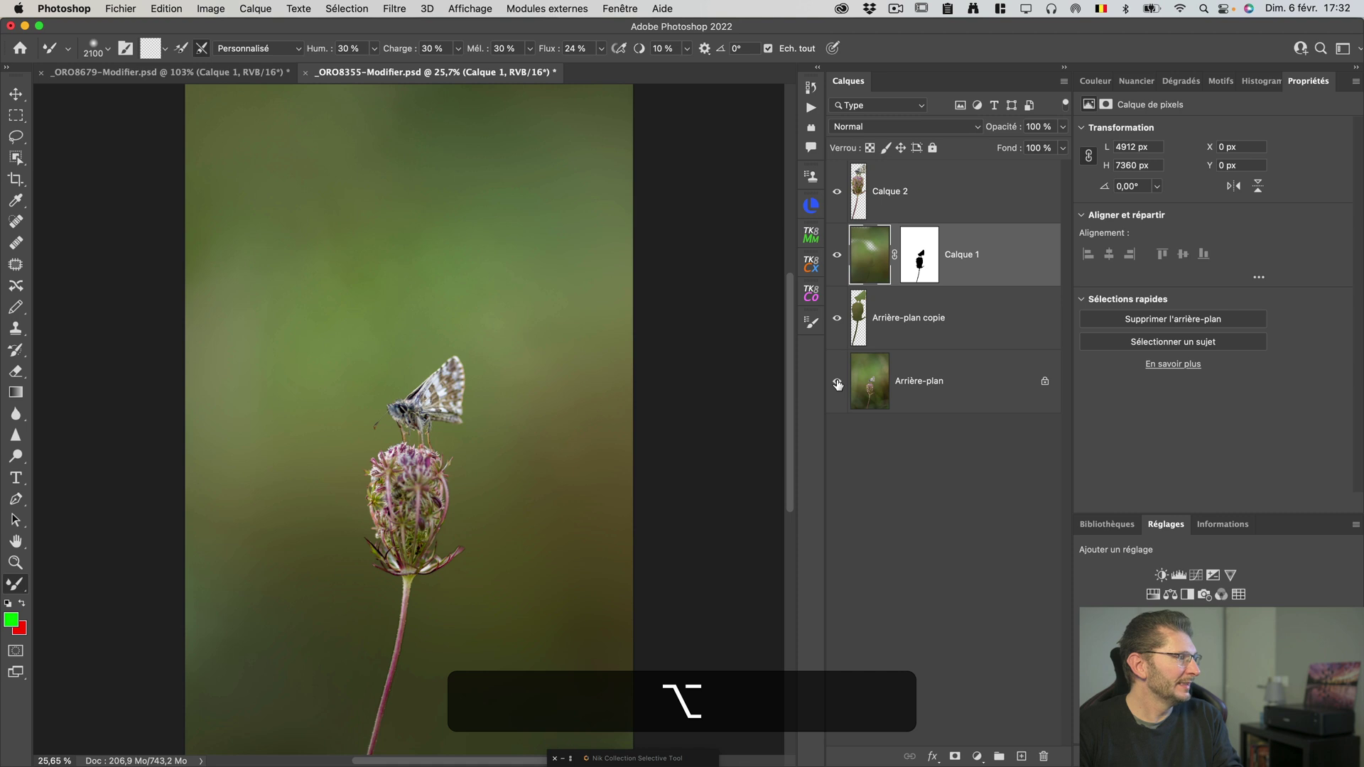
{"action": "left_click", "coordinate": [838, 385], "text": "alt"}
{"action": "left_click", "coordinate": [838, 384], "text": "alt"}
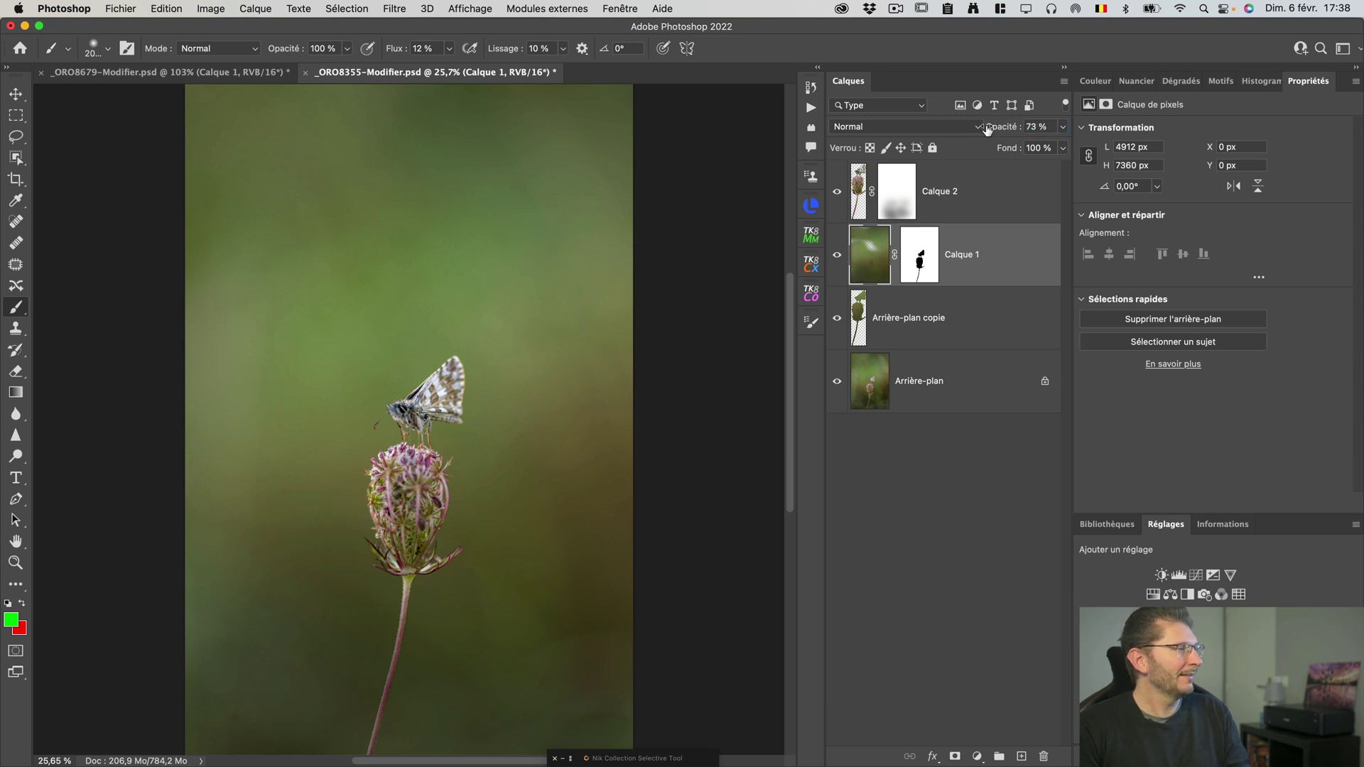
{"action": "left_click", "coordinate": [837, 384]}
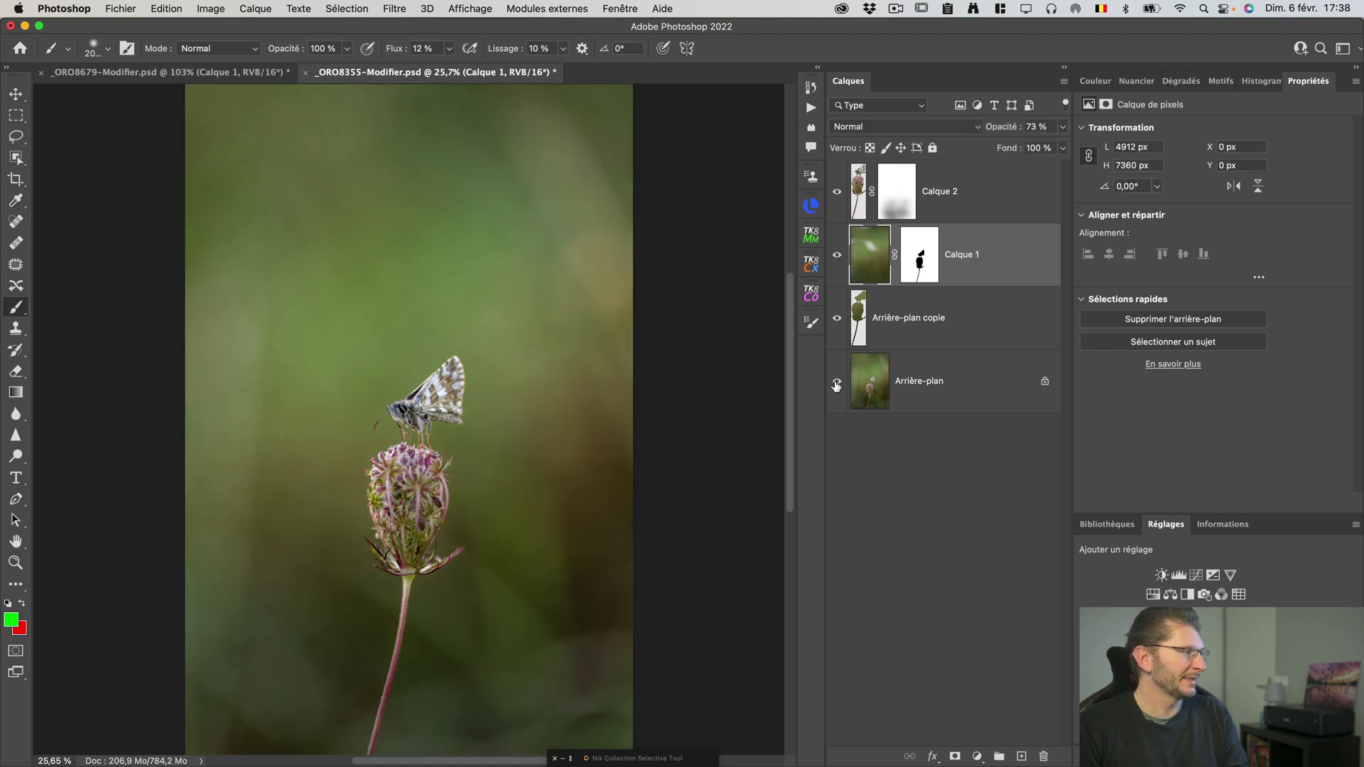
{"action": "left_click", "coordinate": [837, 384]}
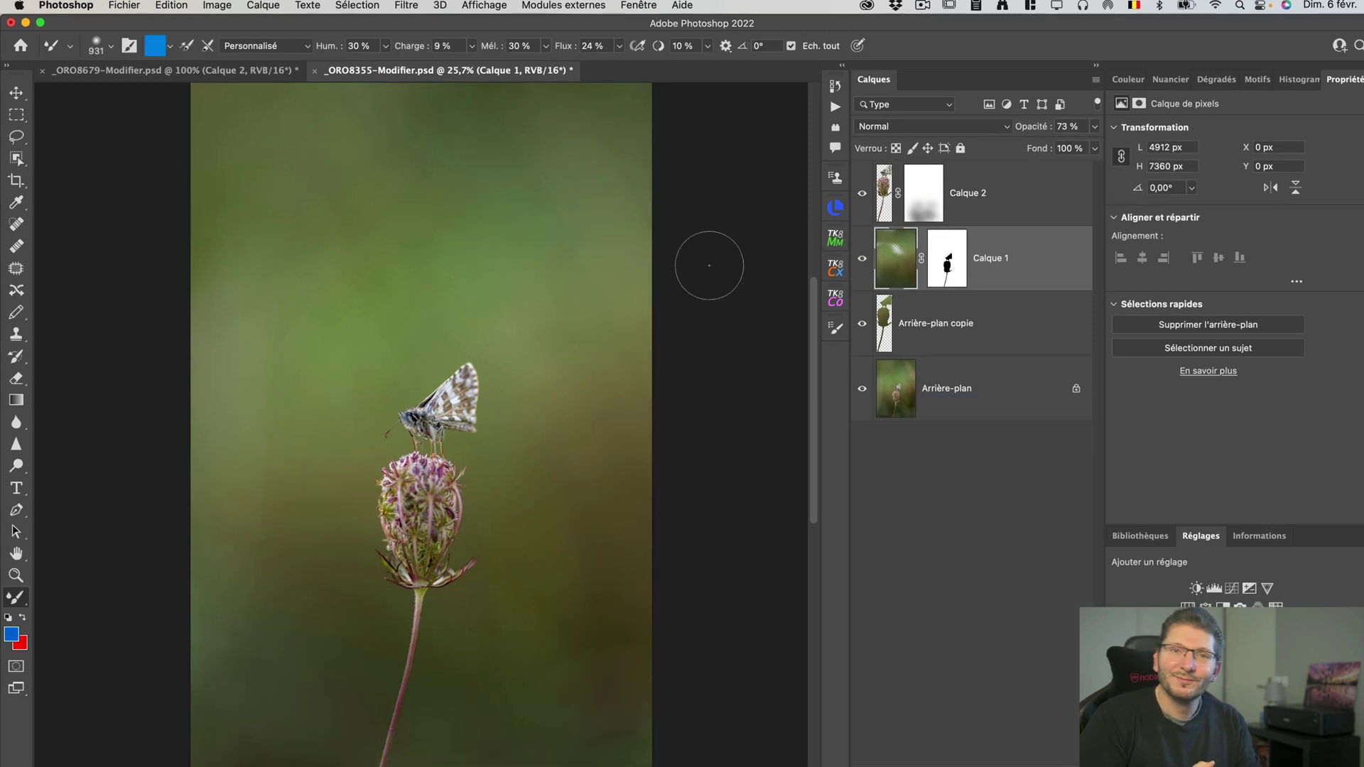